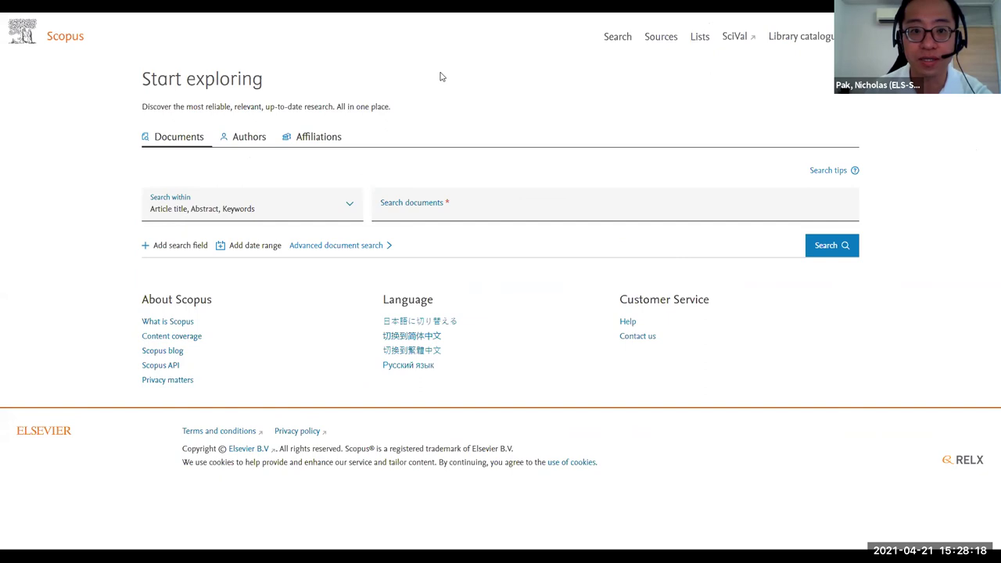
Search for authors with the last name "fauci" and the first name "a".
click(248, 138)
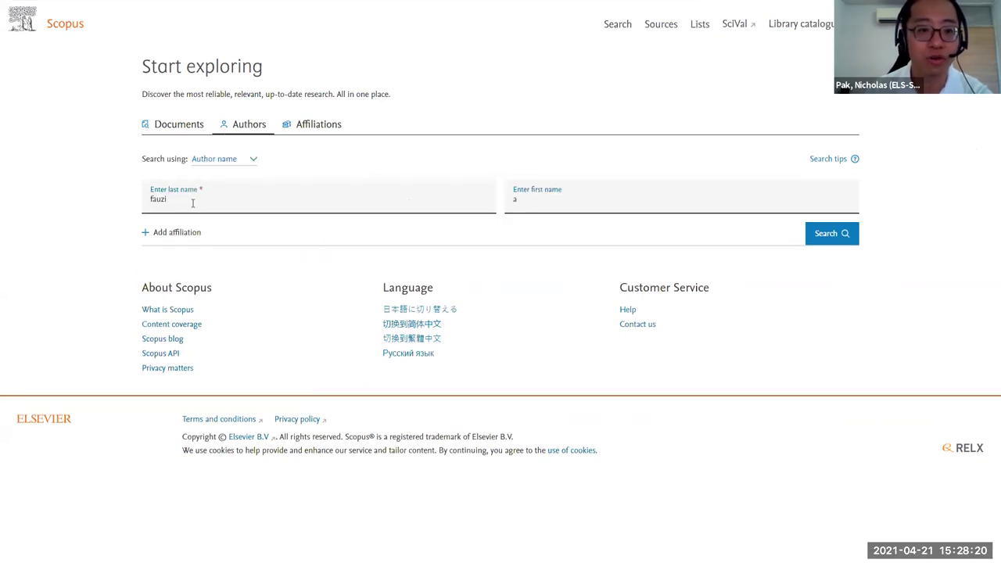
key(BackSpace)
key(BackSpace)
text(c)
click(212, 246)
click(831, 234)
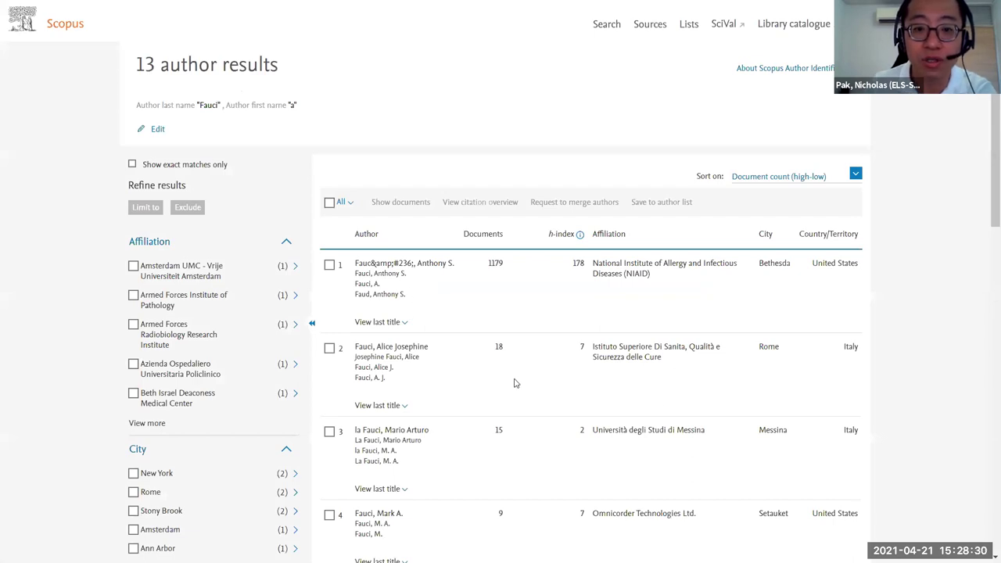
Open the first matching author's profile, Anthony S. Fauci, and expand the full author information.
click(389, 269)
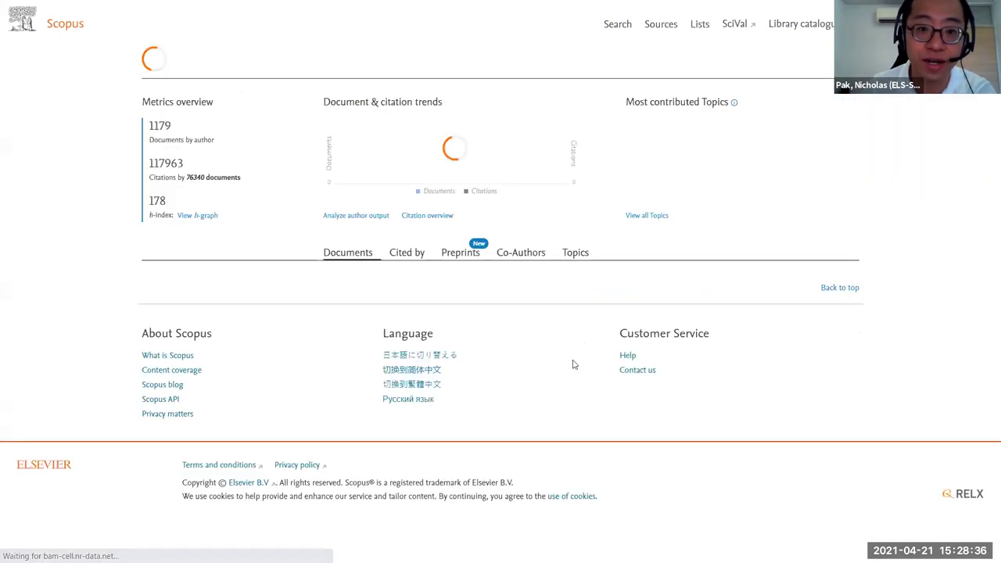
click(579, 112)
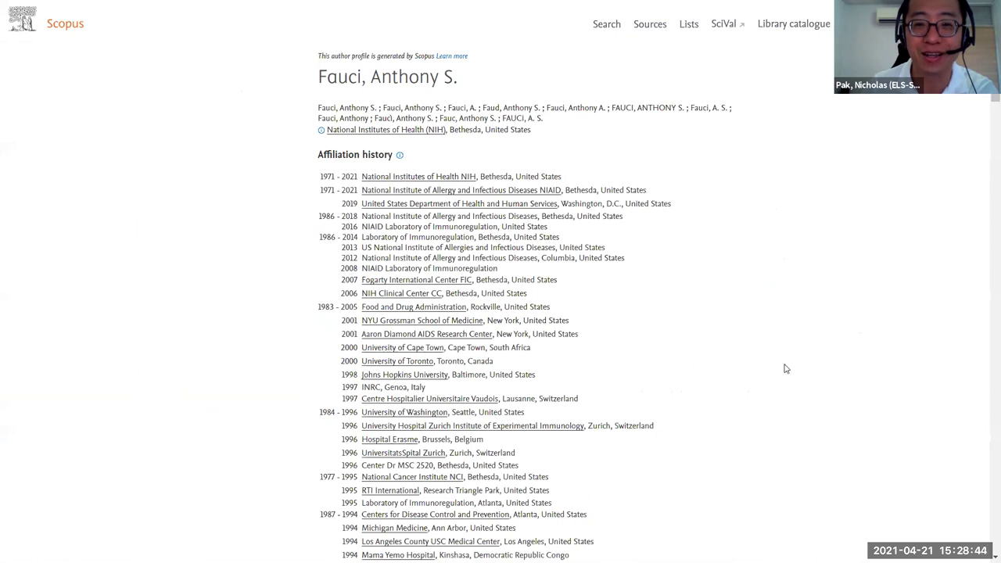
Examine the author's complete affiliation history, from the most recent institutions down to the subject areas.
scroll(711, 334, down, 1)
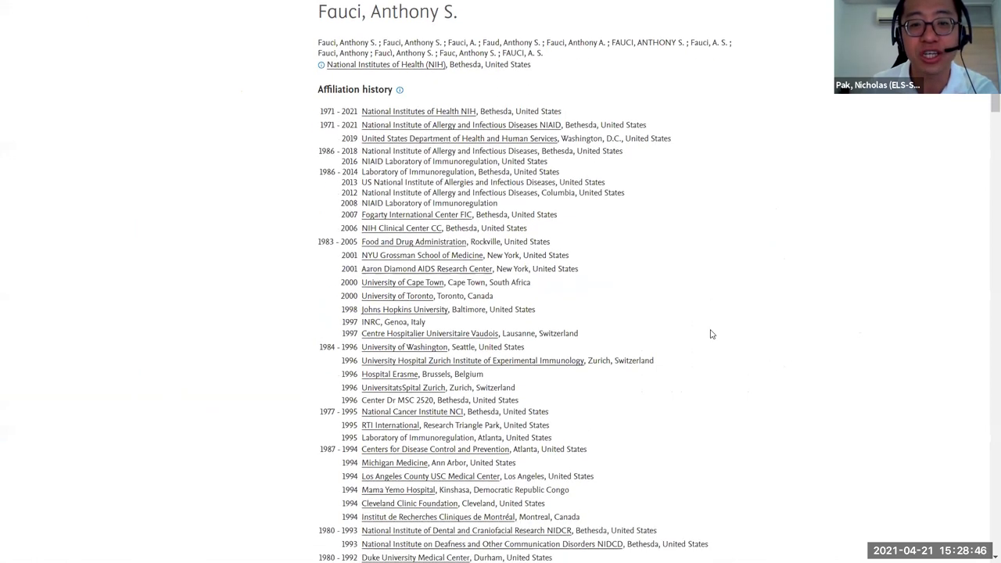
drag(321, 110, 626, 219)
click(717, 242)
scroll(746, 341, down, 1)
scroll(746, 351, down, 5)
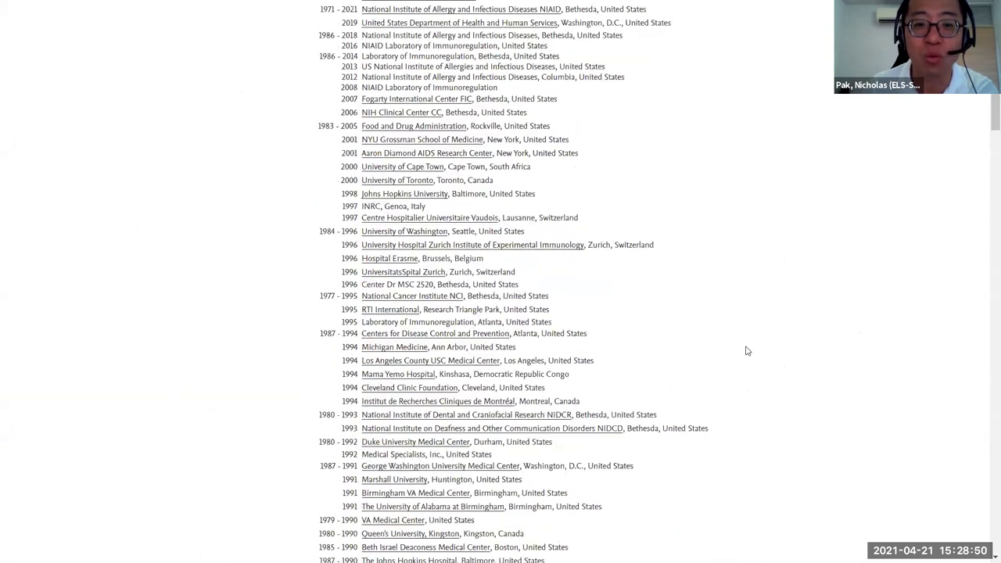
scroll(746, 352, down, 8)
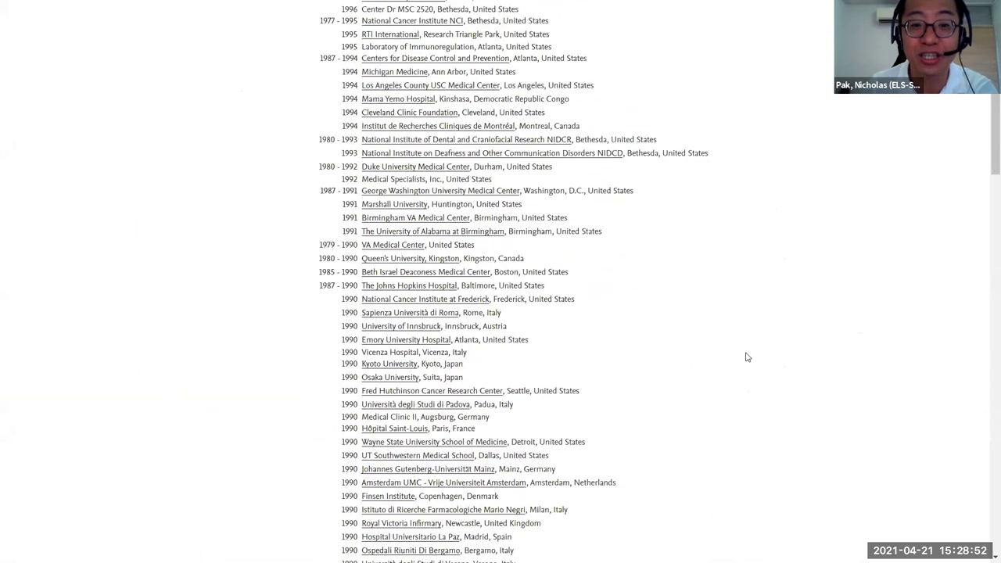
scroll(458, 240, down, 8)
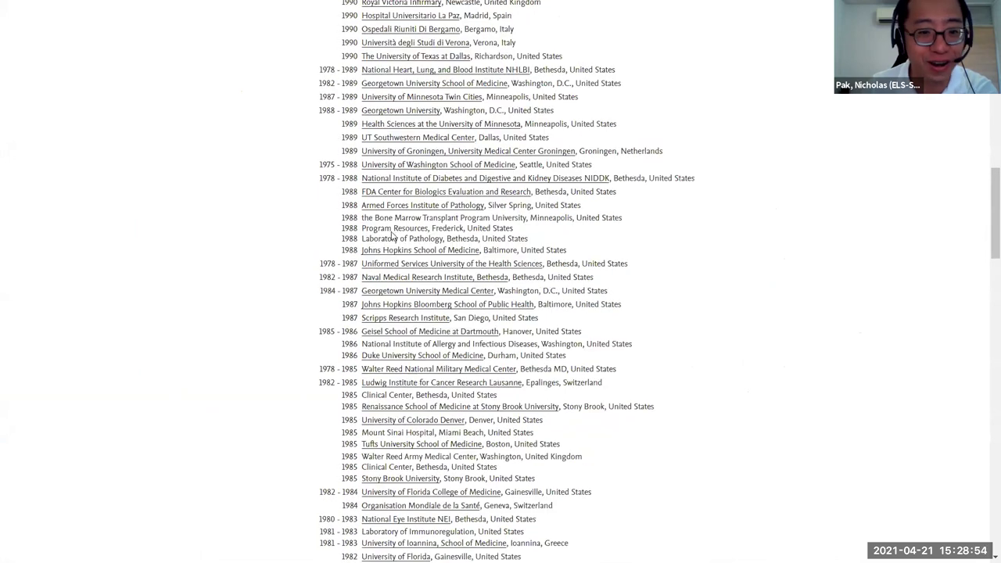
scroll(325, 192, down, 2)
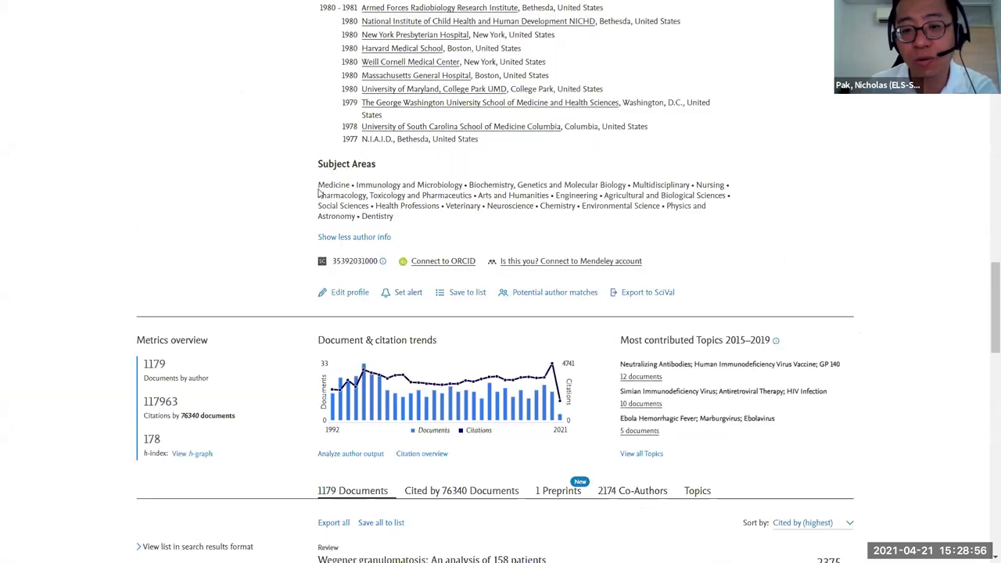
Highlight the listed subject areas and review the metrics overview and most-cited documents beneath them.
drag(319, 188, 545, 225)
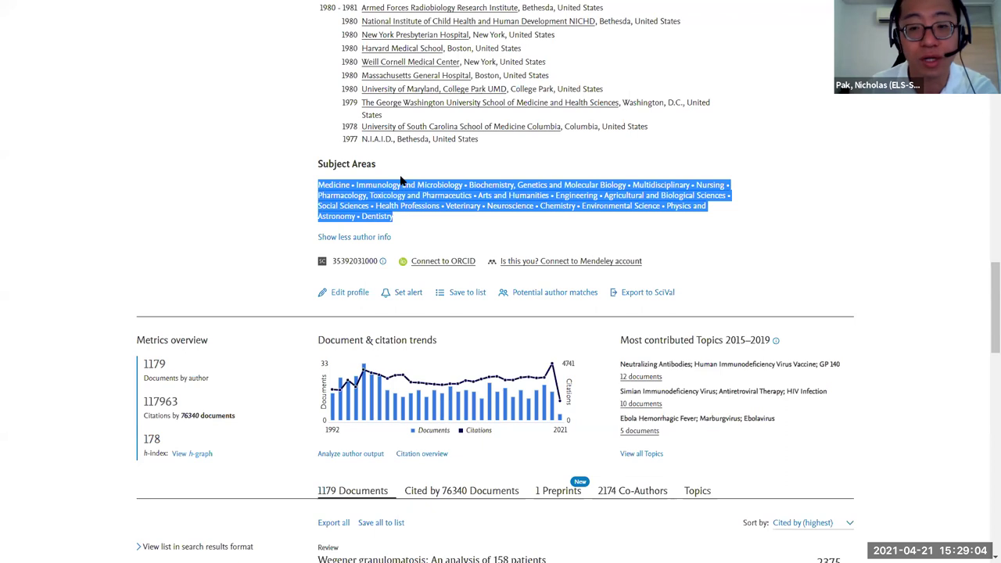
scroll(251, 202, down, 3)
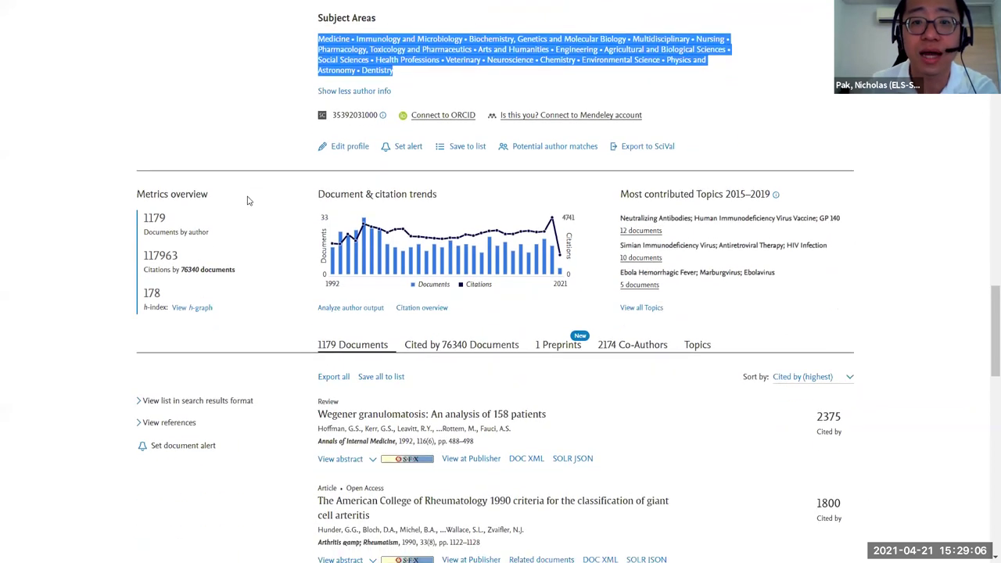
scroll(283, 187, up, 1)
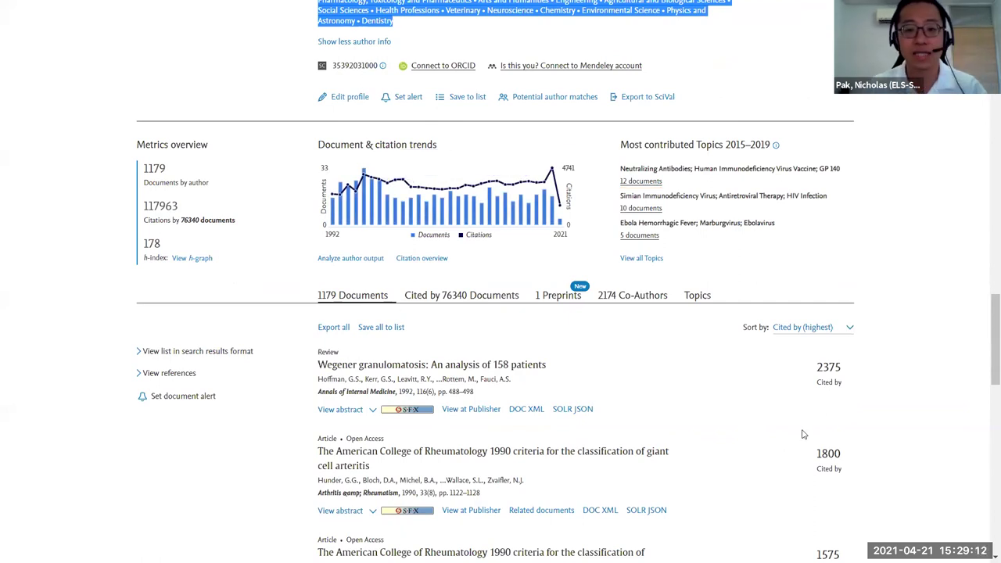
scroll(793, 441, down, 1)
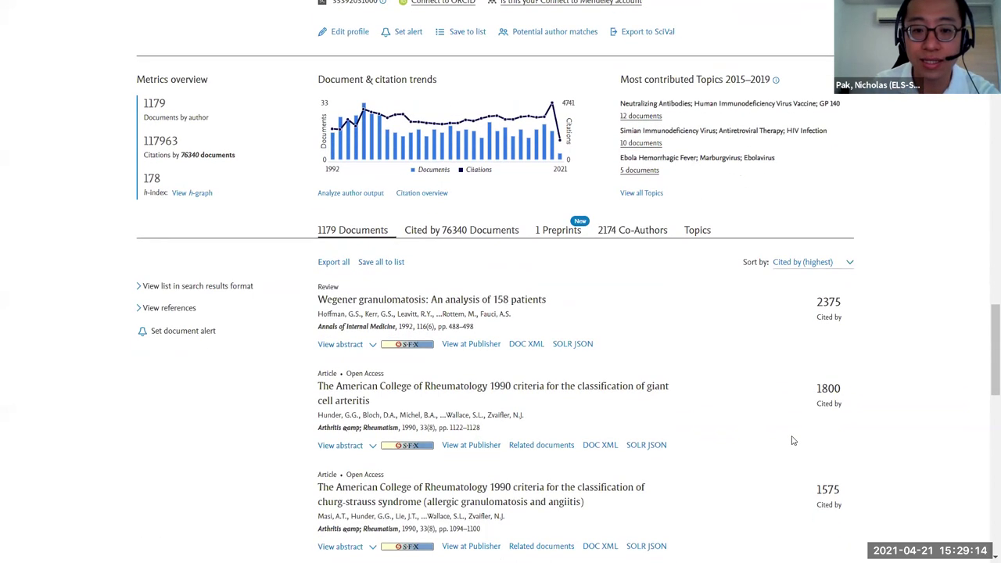
Sort the author's documents by Date (newest) and look through the most recent publications.
click(783, 262)
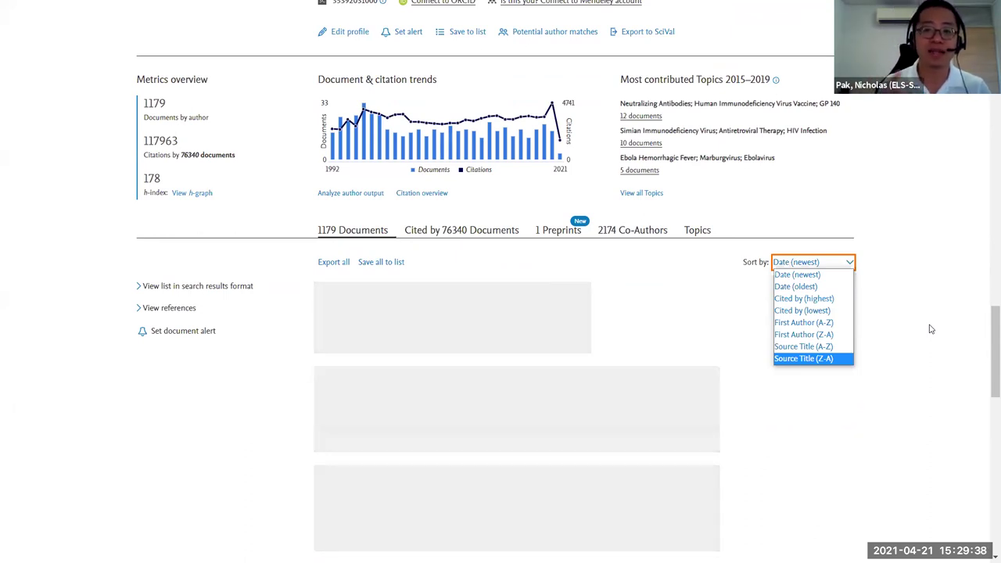
click(930, 329)
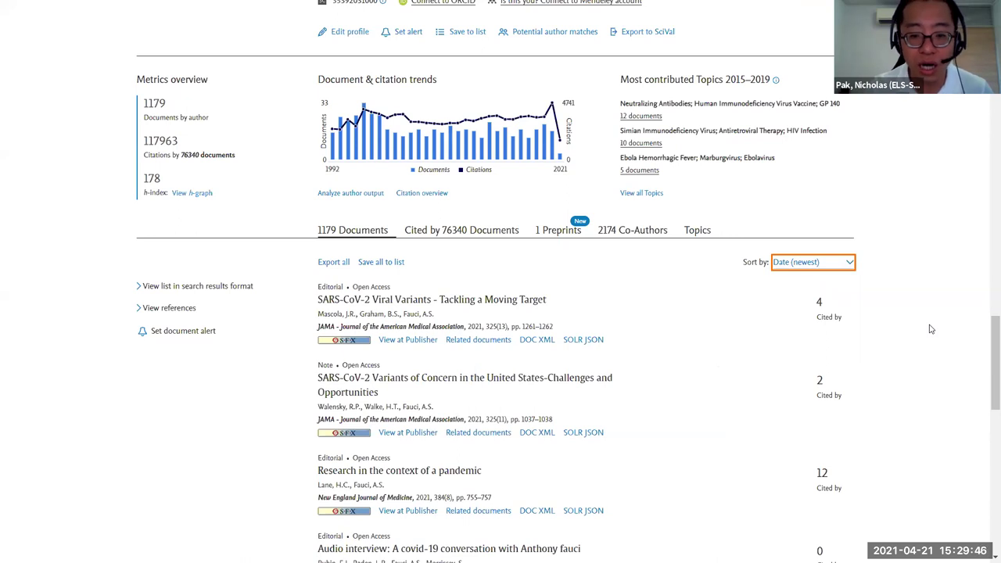
scroll(603, 398, down, 2)
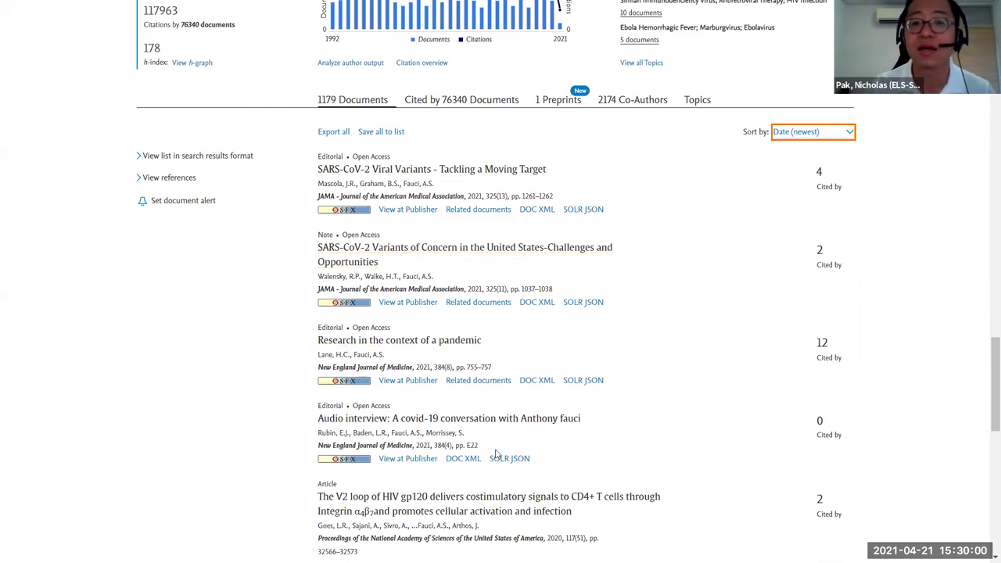
scroll(499, 445, down, 1)
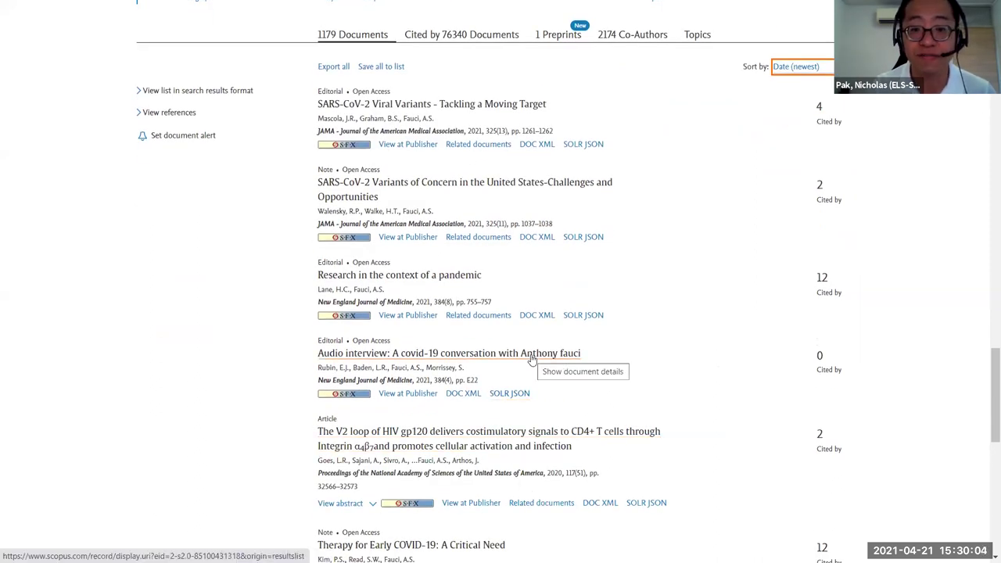
scroll(403, 425, down, 2)
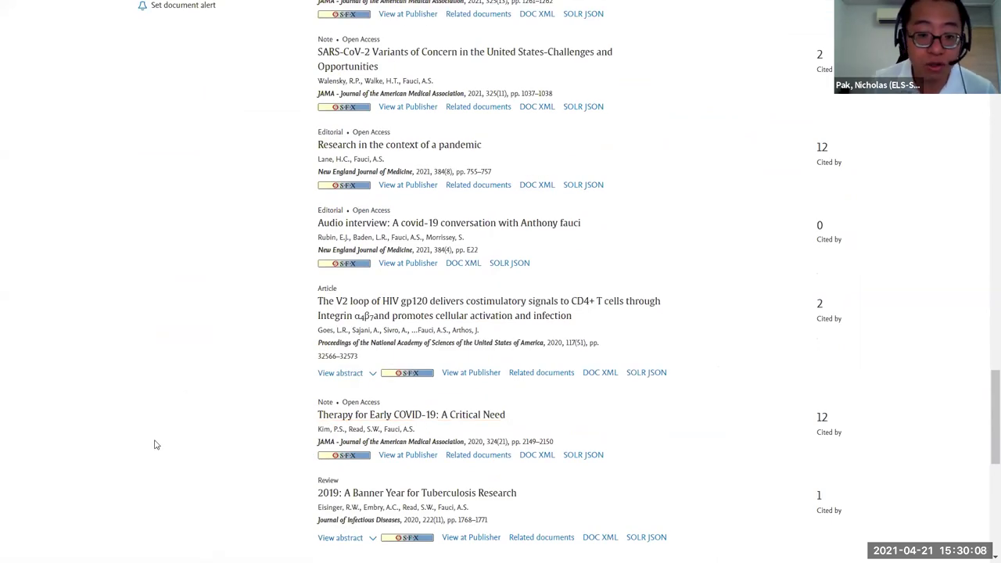
scroll(155, 429, up, 6)
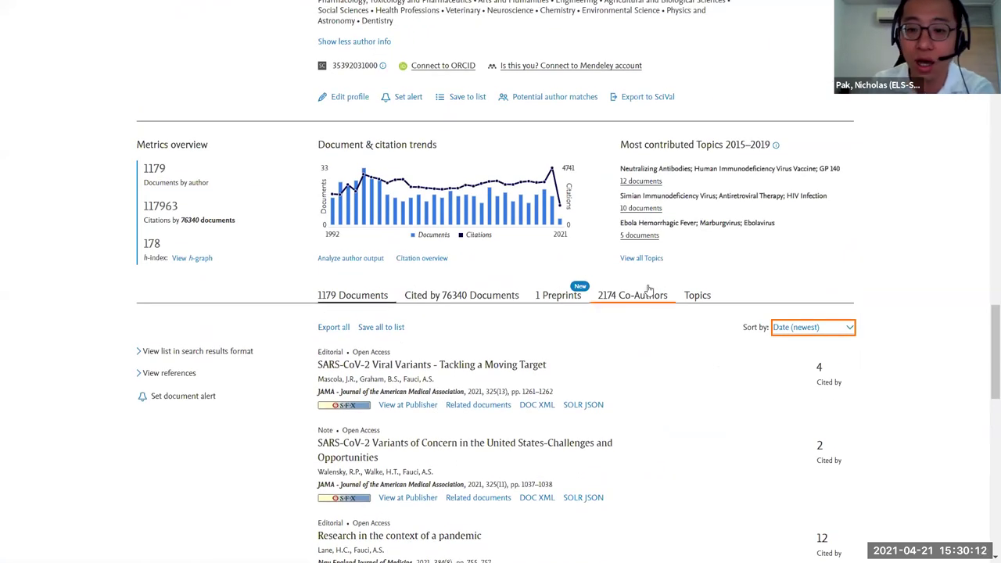
View the author's co-authors and the number of documents written with each of them.
click(647, 298)
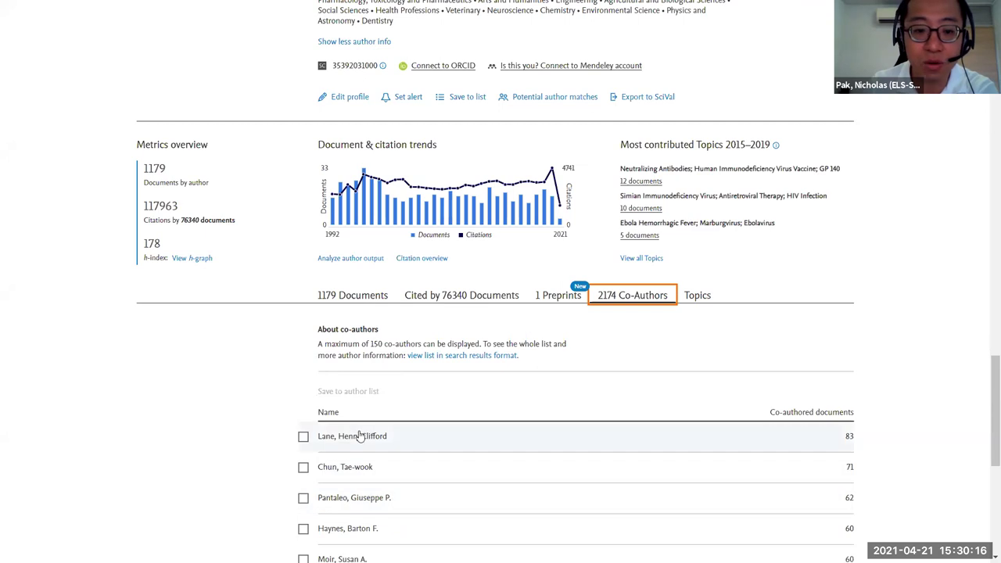
scroll(452, 352, down, 1)
scroll(329, 462, down, 1)
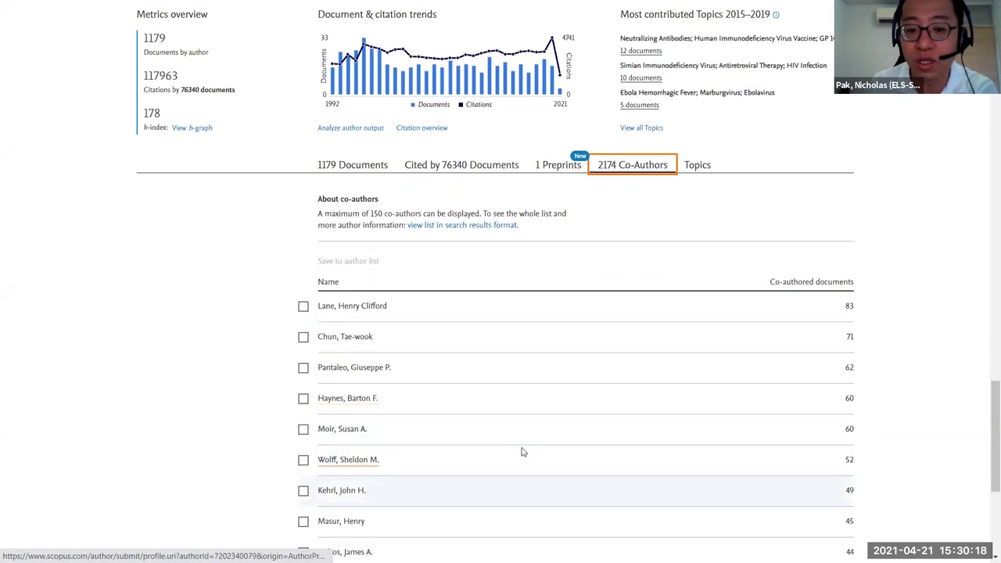
scroll(406, 488, up, 2)
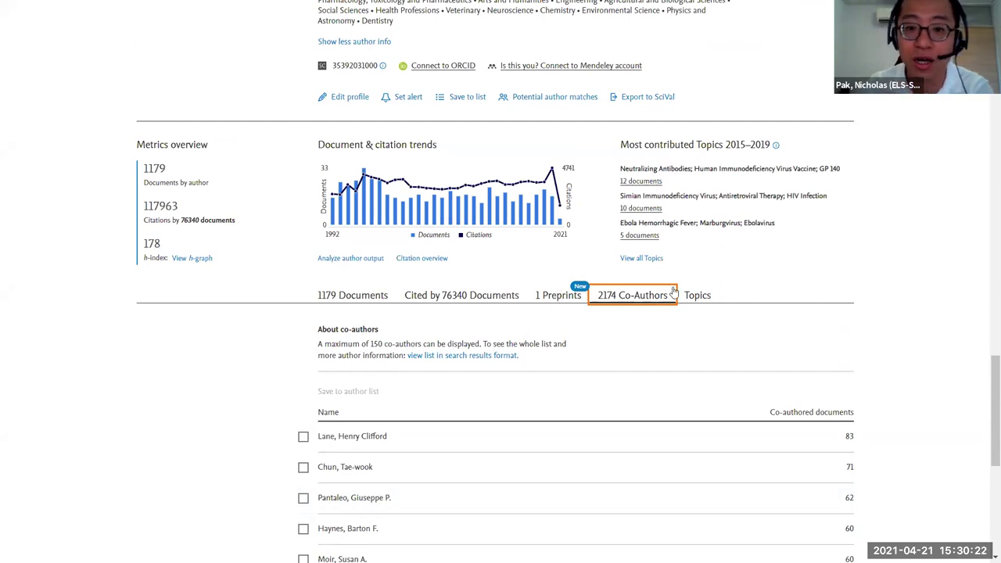
View the author's research topics with their document counts and field-weighted citation impact.
click(699, 301)
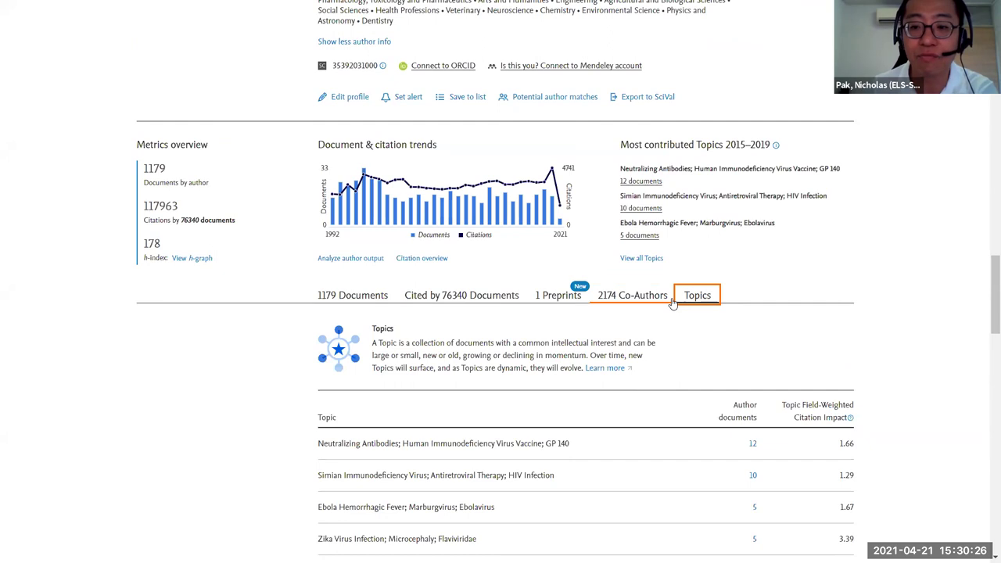
scroll(659, 326, down, 2)
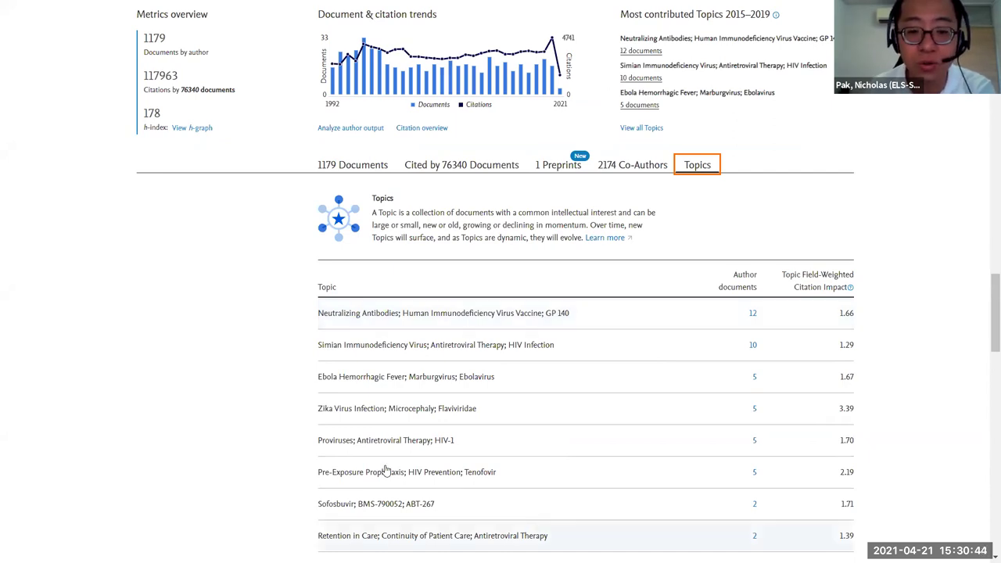
scroll(457, 428, down, 3)
scroll(456, 429, up, 9)
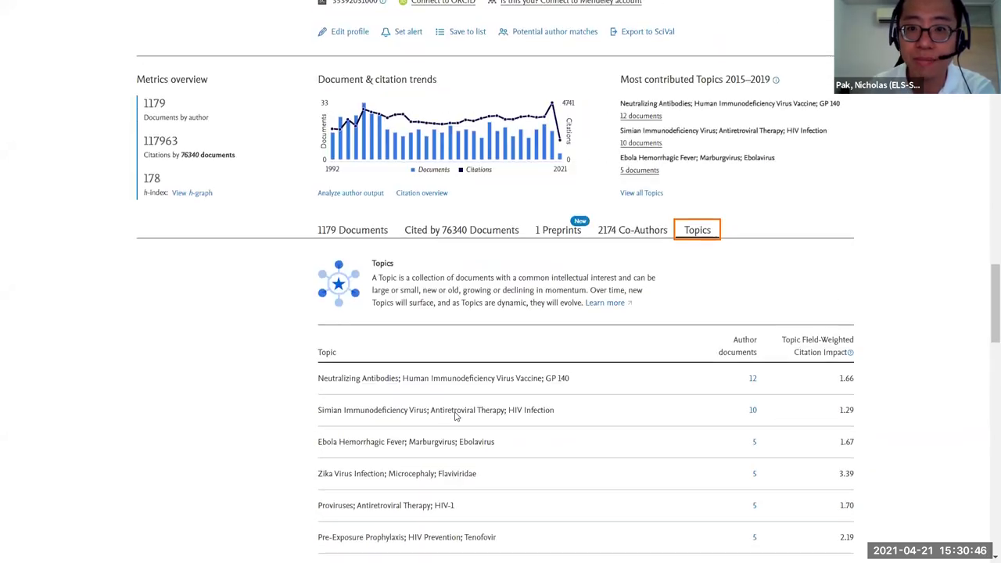
Return to the search start page, search affiliations for "universiti sains malay" and open the Universiti Sains Malaysia profile.
scroll(287, 154, up, 15)
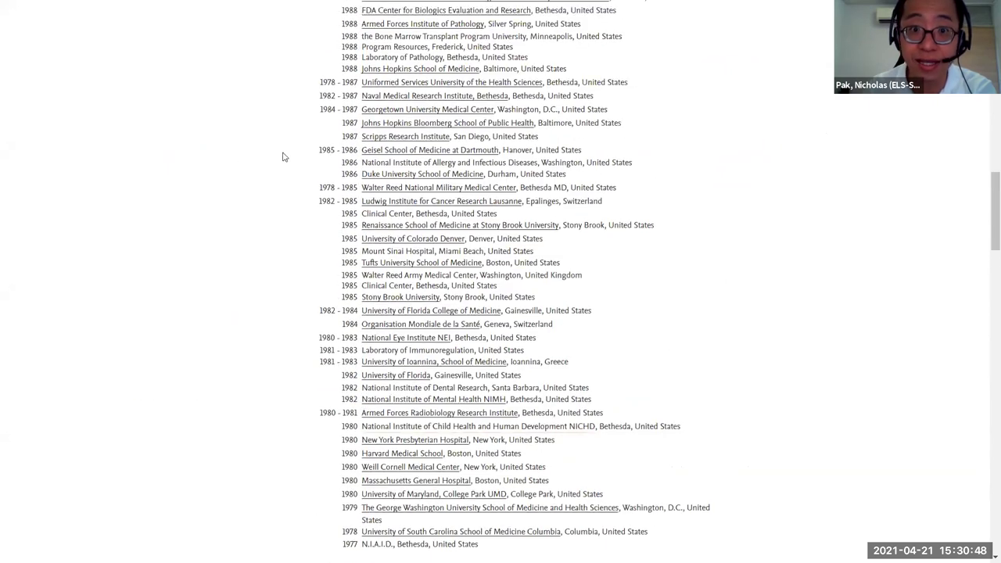
scroll(2, 4, up, 5)
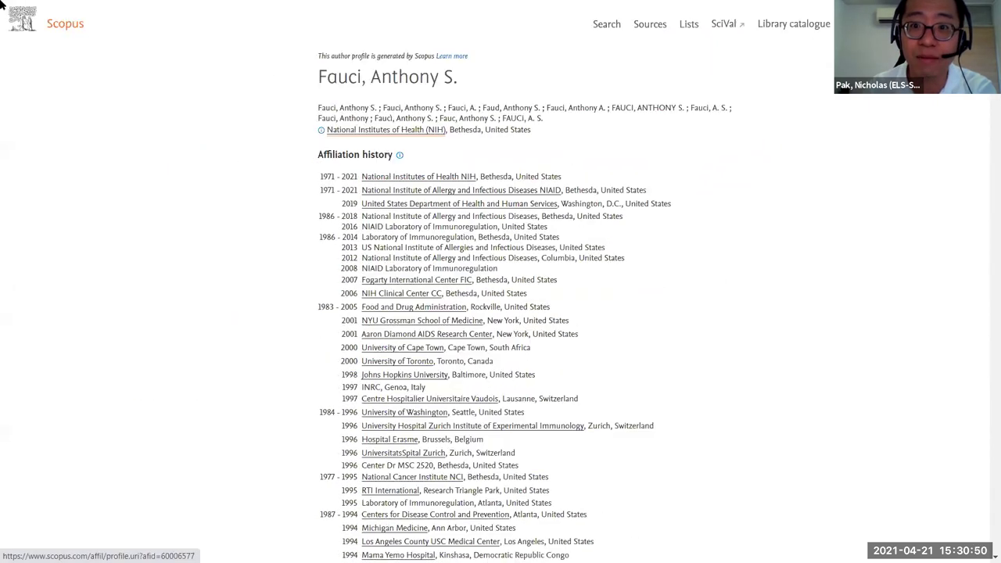
key(alt+Left)
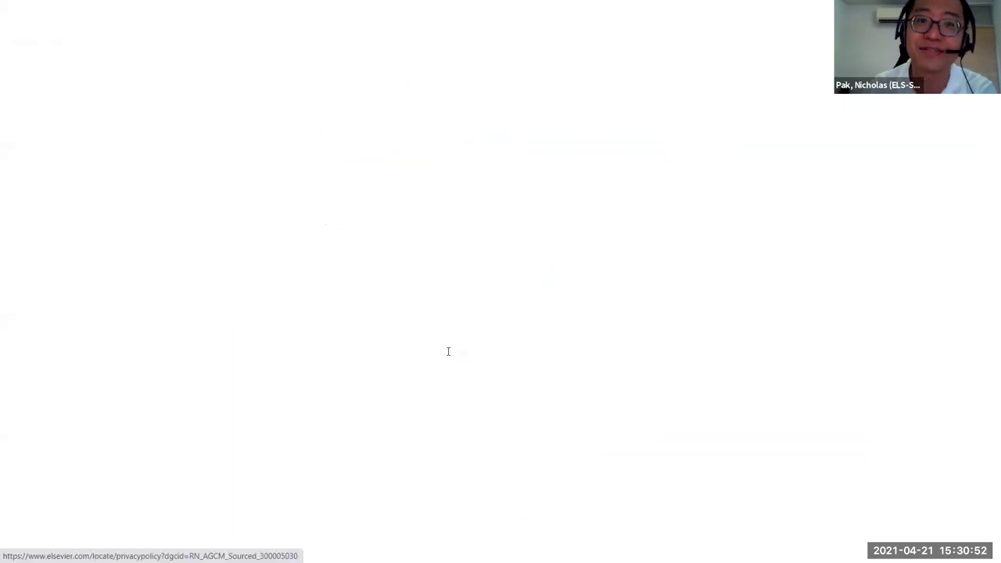
click(302, 134)
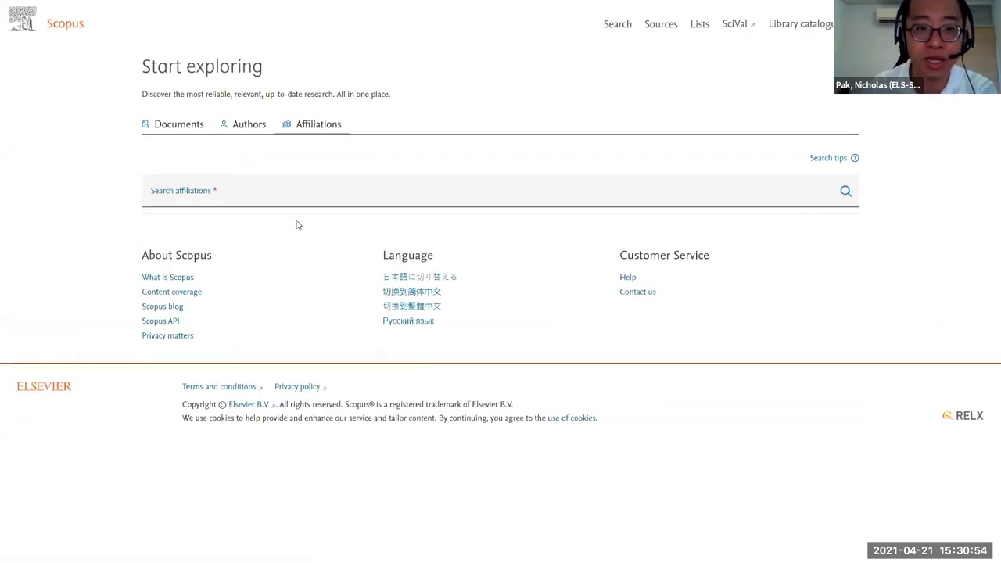
click(282, 194)
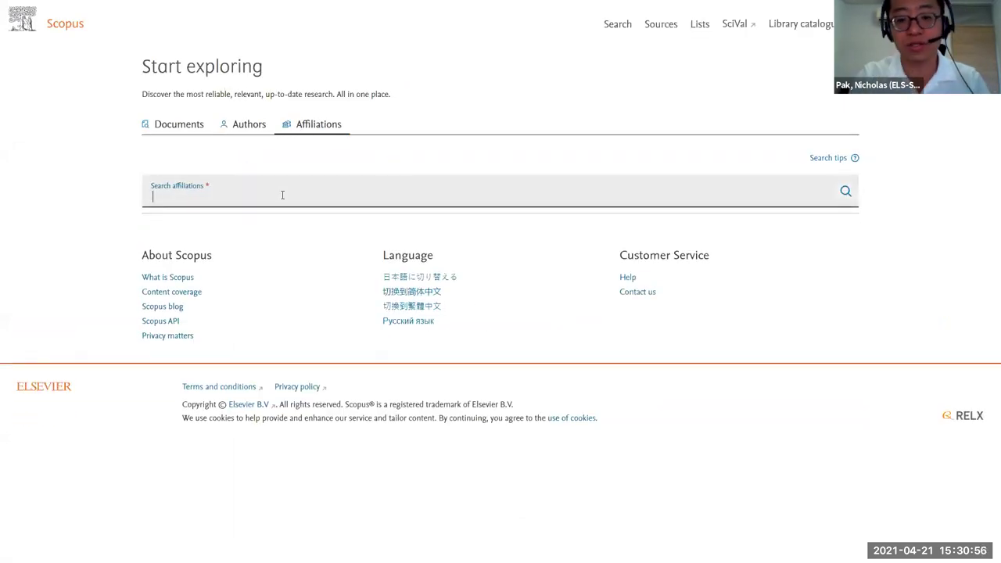
text(universiti sains malay)
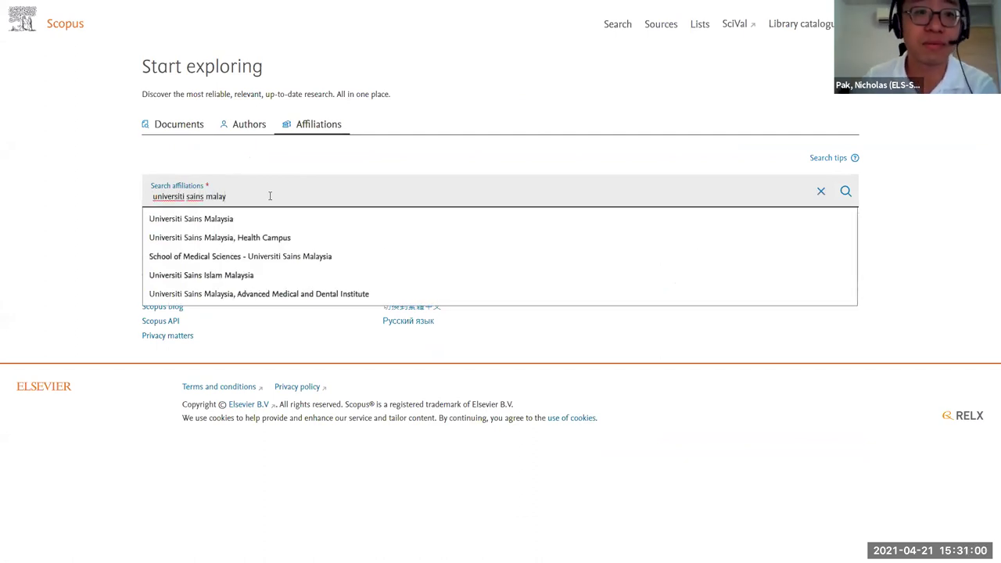
click(226, 219)
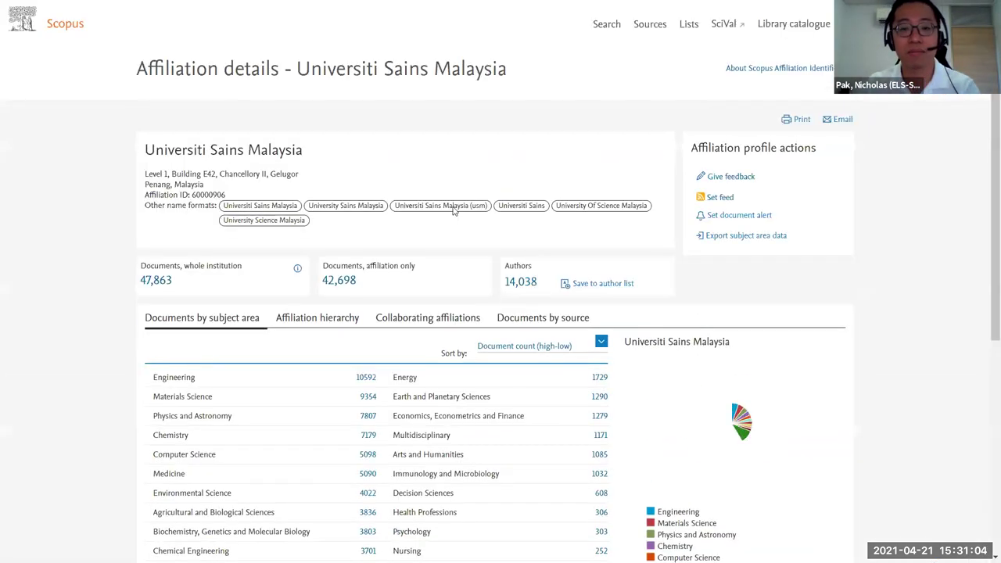
Open the list of authors affiliated with Universiti Sains Malaysia and look over its entries and filters.
click(518, 288)
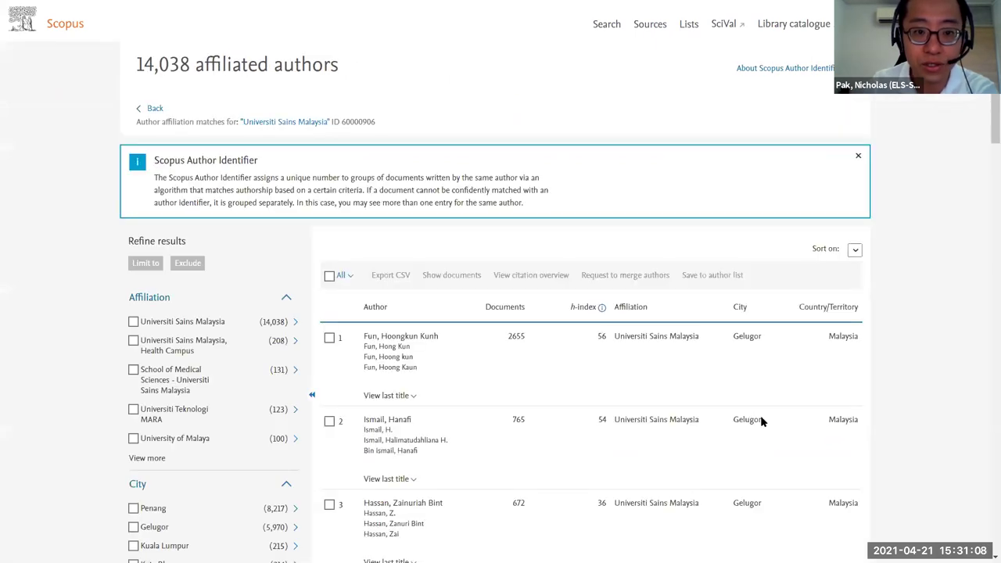
scroll(107, 445, down, 2)
scroll(107, 445, down, 4)
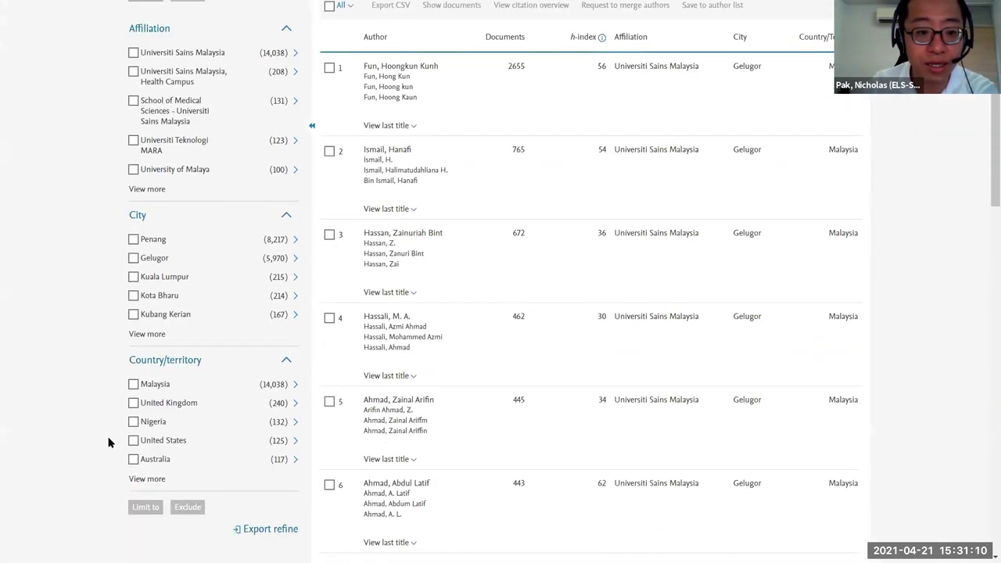
scroll(136, 438, up, 6)
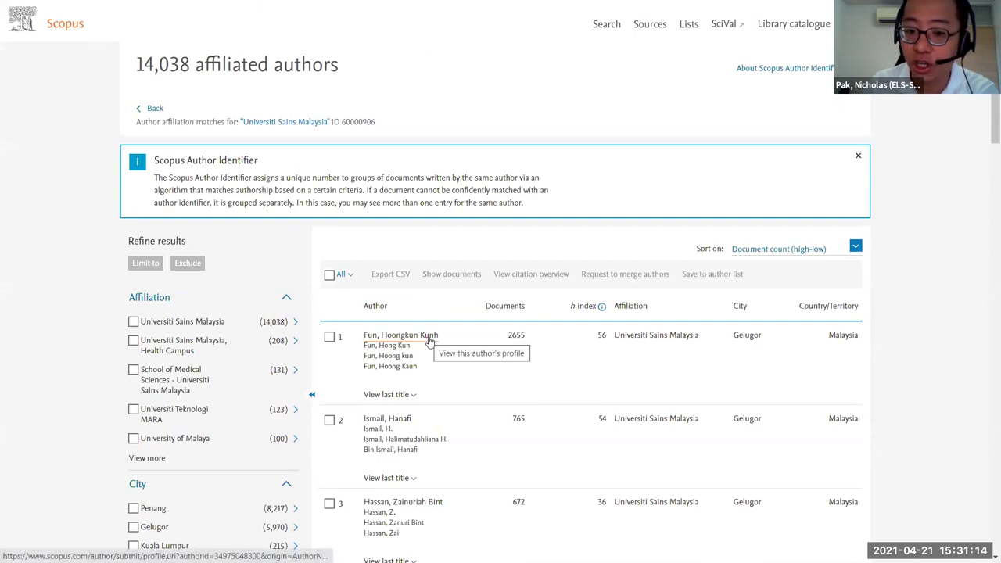
Open the profile of the third author in the affiliated authors list and show all of the author's information.
scroll(446, 360, down, 1)
scroll(445, 361, down, 1)
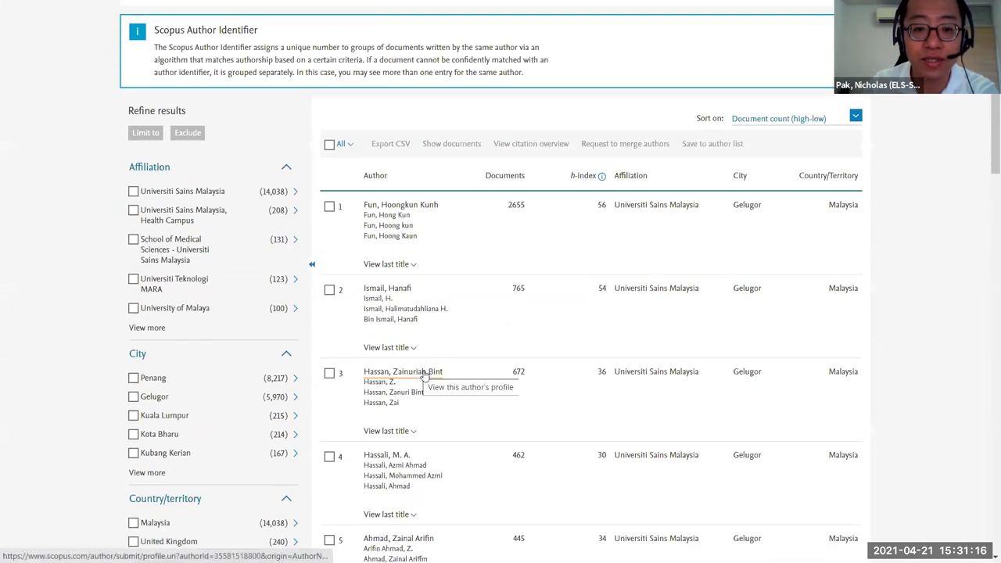
scroll(420, 371, down, 1)
scroll(387, 311, down, 3)
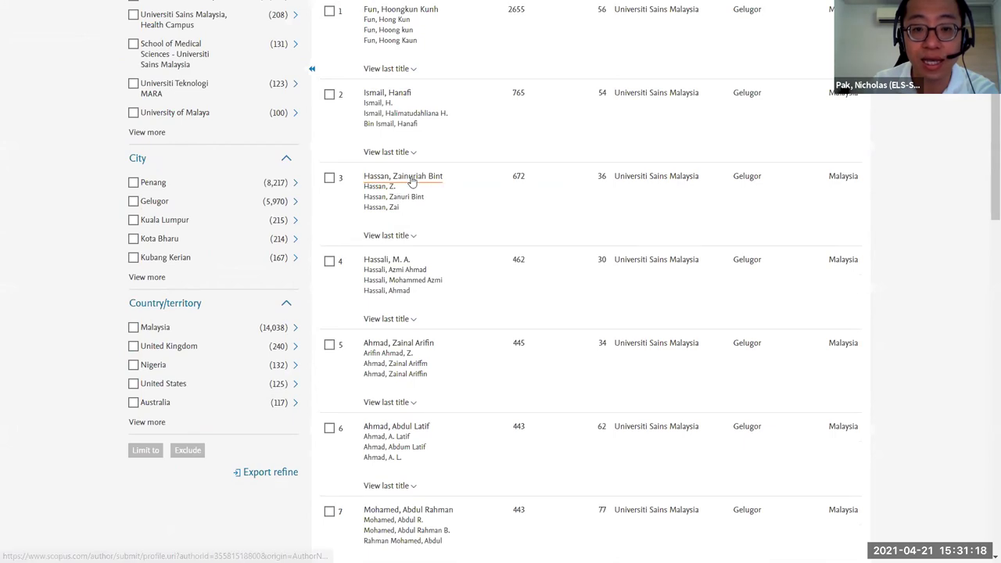
click(414, 179)
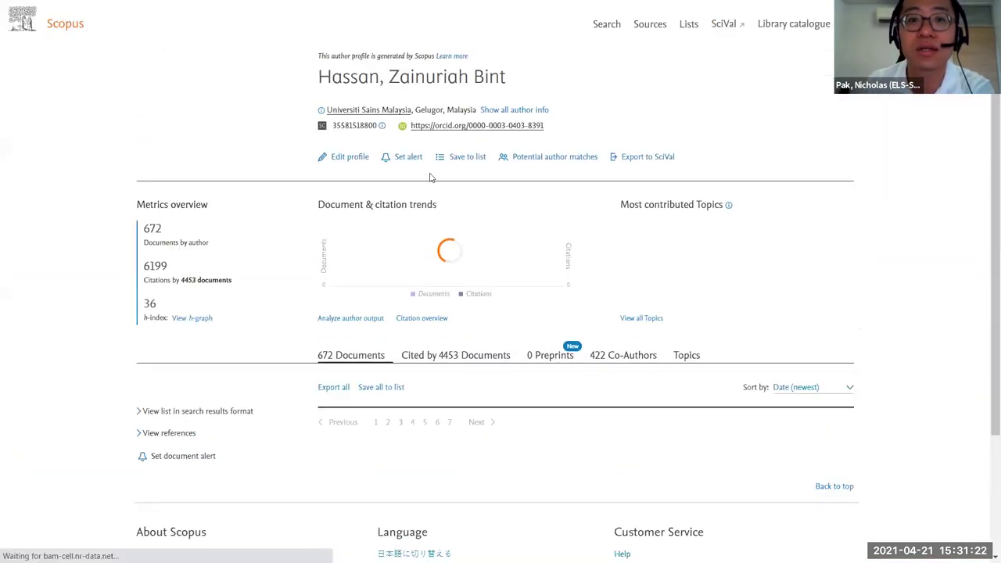
click(507, 110)
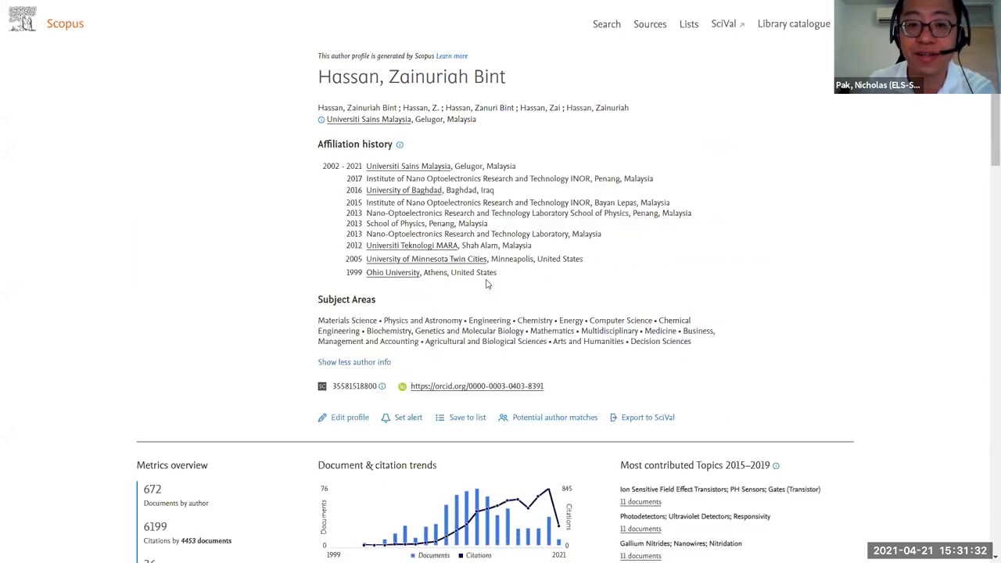
Examine the author's affiliation history, highlighting the 1999 Ohio University entry and the research institute entries from 2013 and 2017.
drag(499, 273, 366, 274)
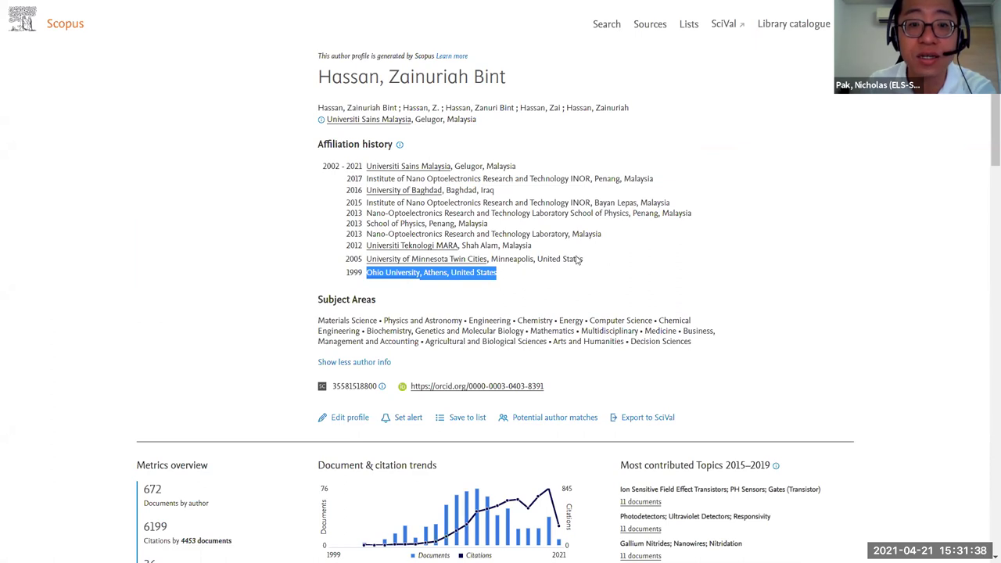
drag(442, 233, 438, 233)
drag(367, 234, 532, 239)
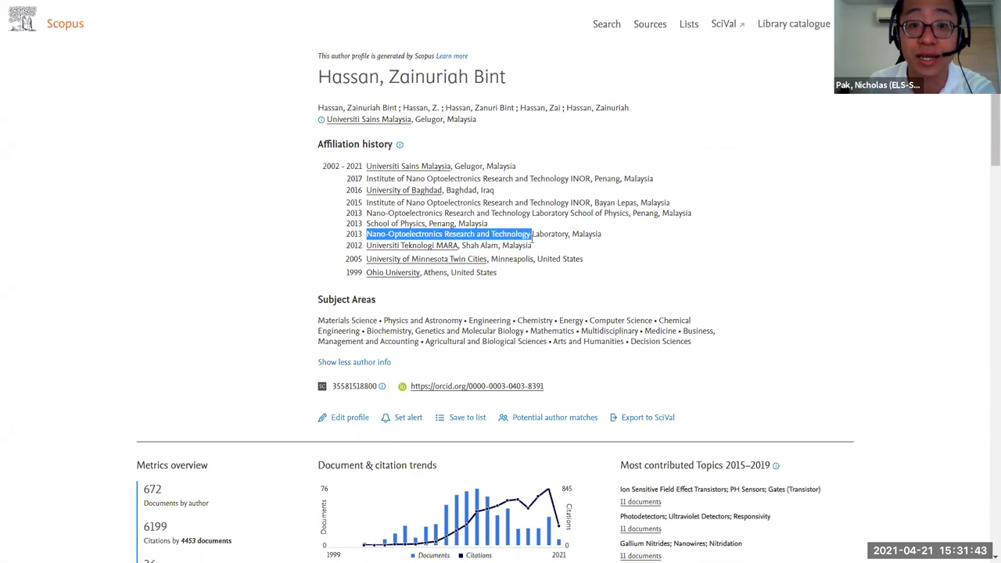
click(404, 223)
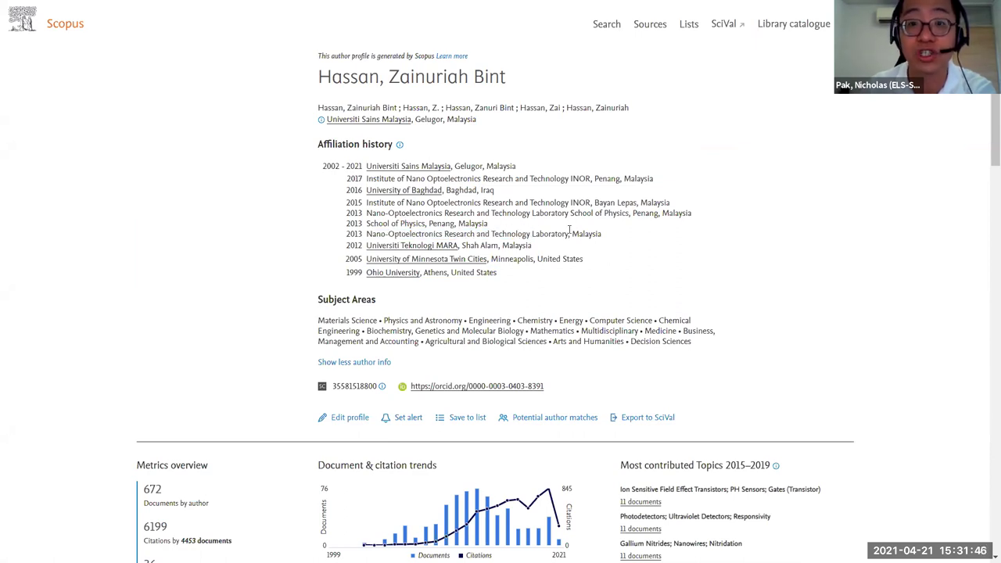
drag(368, 179, 593, 180)
click(808, 314)
Review the author's metrics overview, highlighting the document count and the h-index.
scroll(809, 336, down, 5)
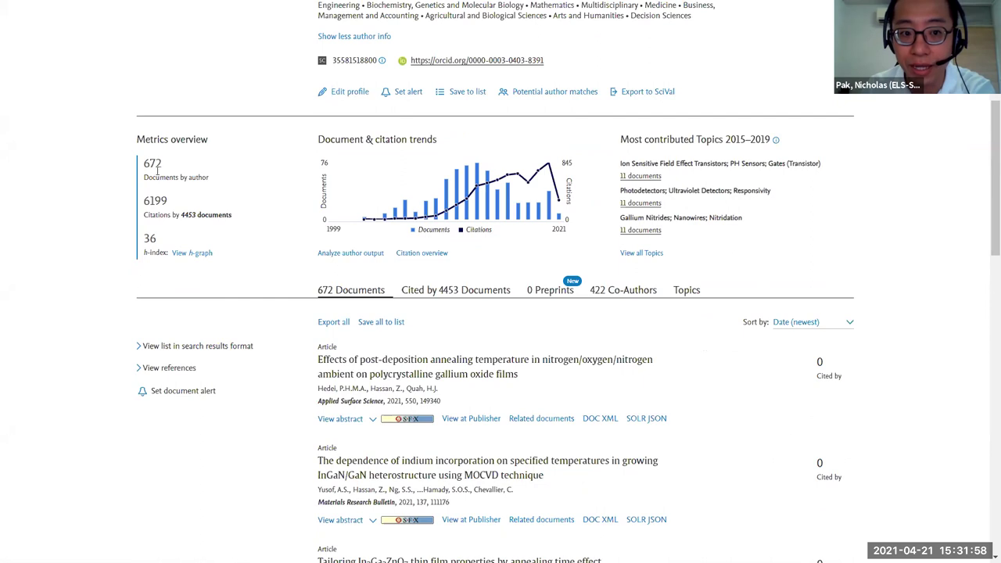
drag(144, 164, 179, 169)
click(239, 174)
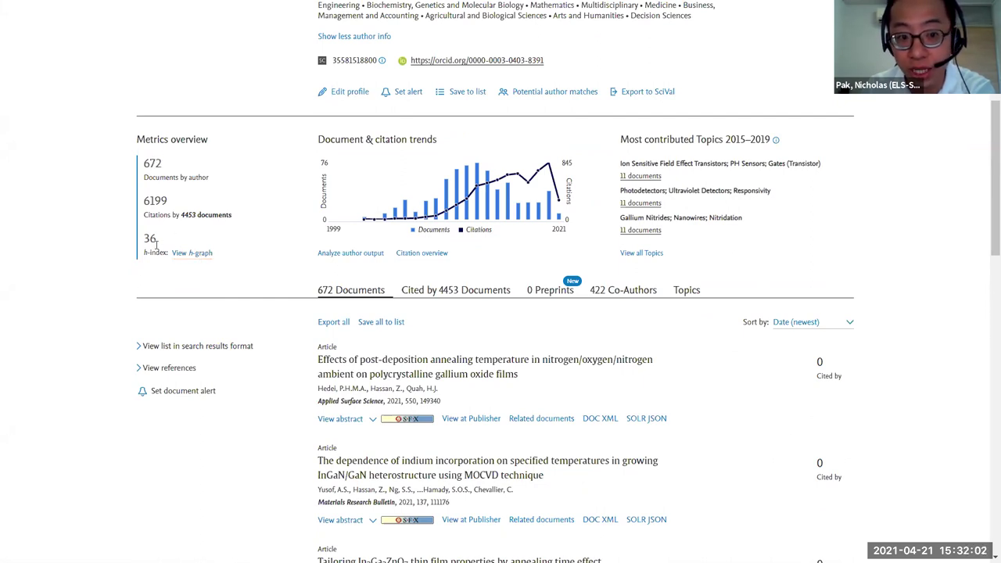
drag(150, 237, 157, 239)
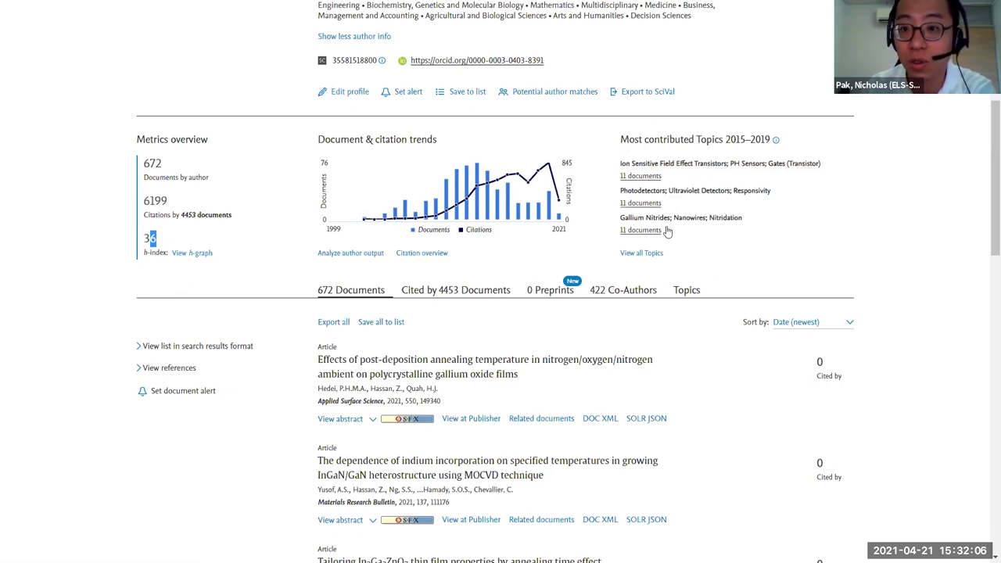
View the author's topics and compare the field-weighted citation impact of the Photodetectors and Vanadium Pentoxide topics.
click(680, 290)
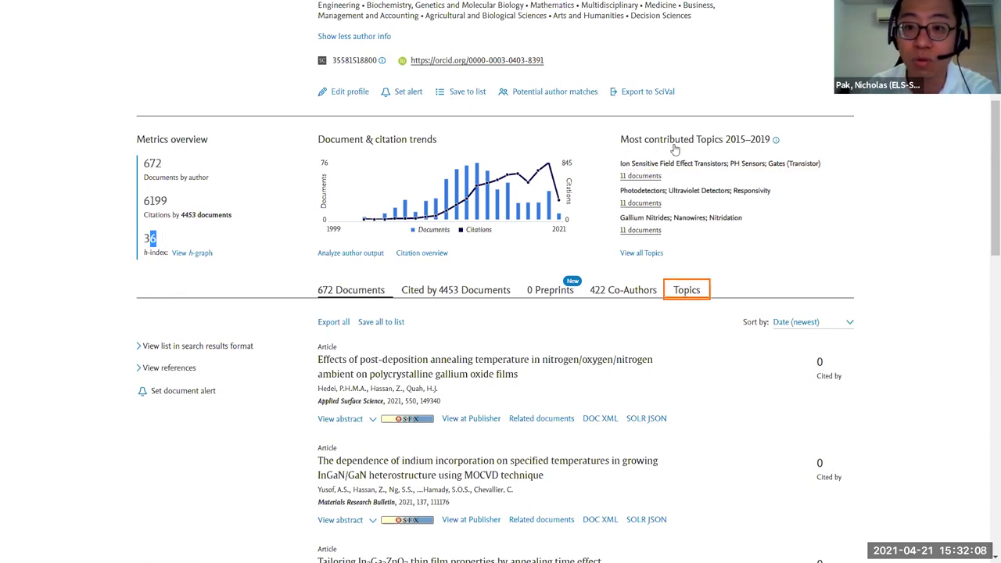
scroll(288, 388, down, 3)
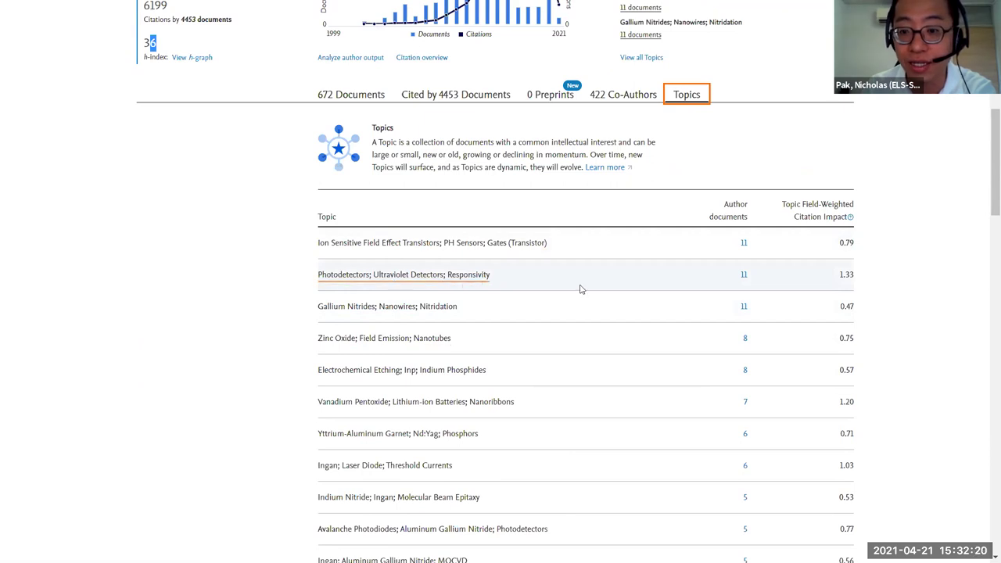
mouse_move(840, 277)
mouse_down()
mouse_move(862, 277)
mouse_move(853, 275)
mouse_up()
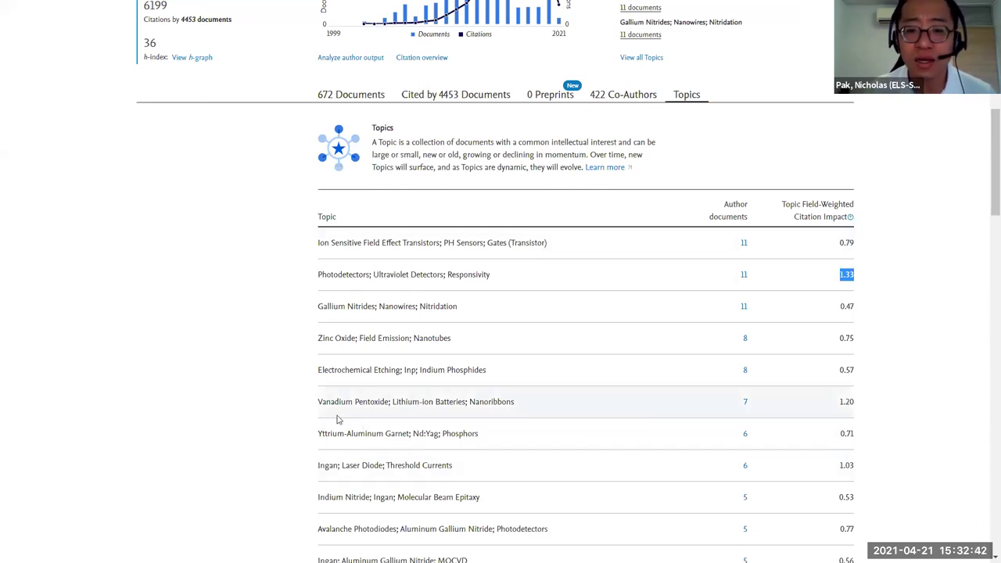
drag(305, 411, 514, 408)
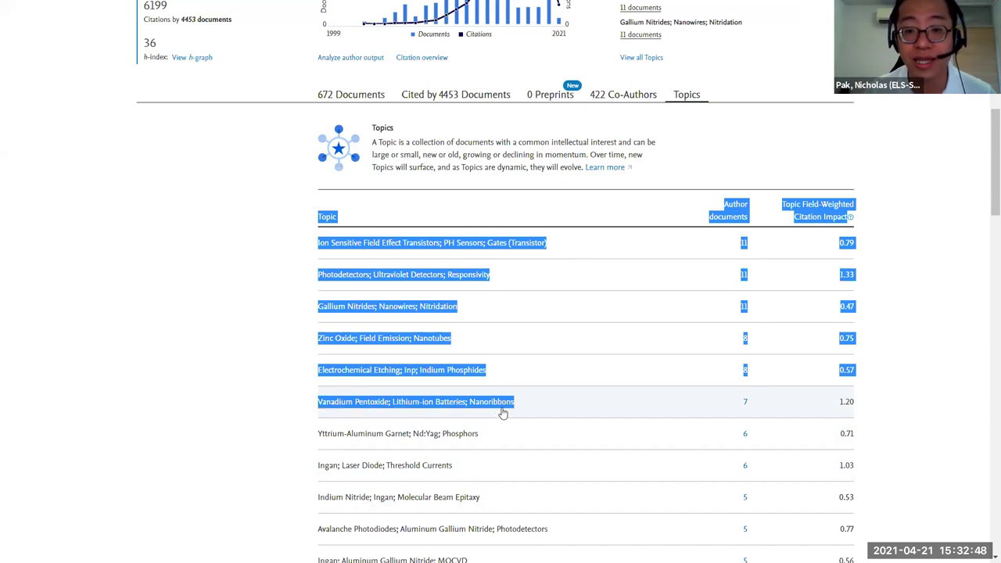
drag(823, 415, 876, 391)
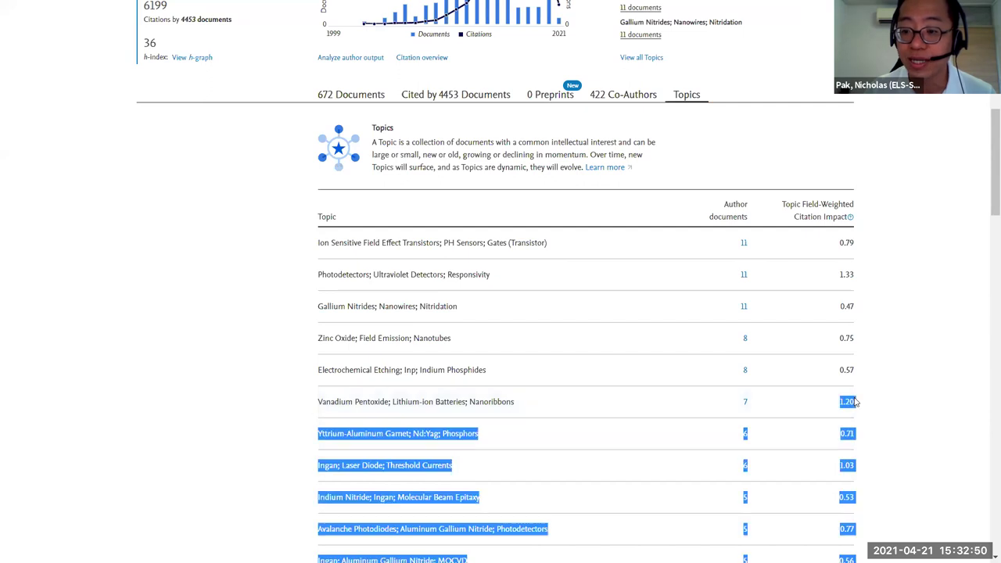
click(878, 394)
scroll(915, 401, down, 1)
Return to the author's document list and sort it by Cited by (highest).
scroll(912, 402, up, 3)
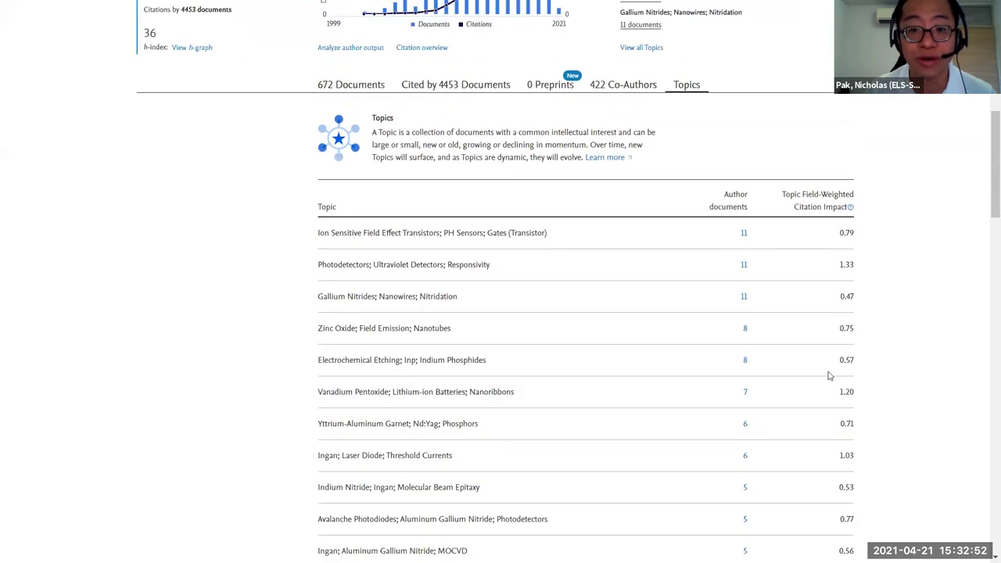
click(356, 225)
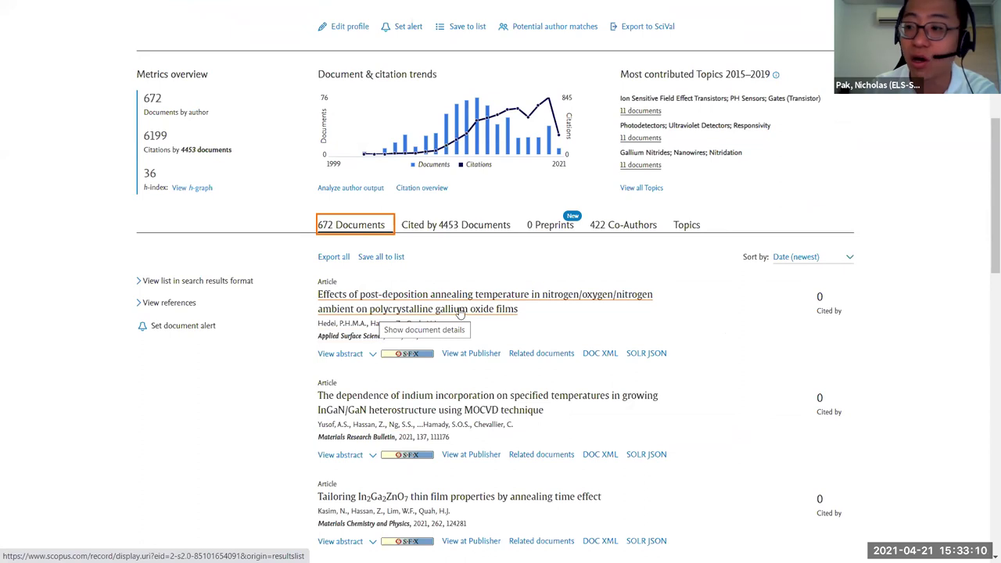
click(801, 256)
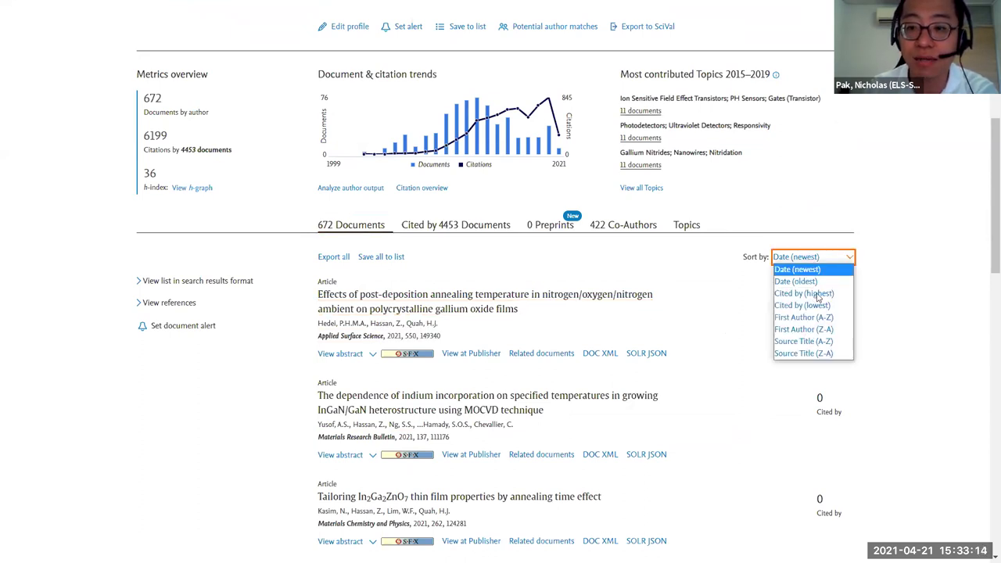
click(786, 294)
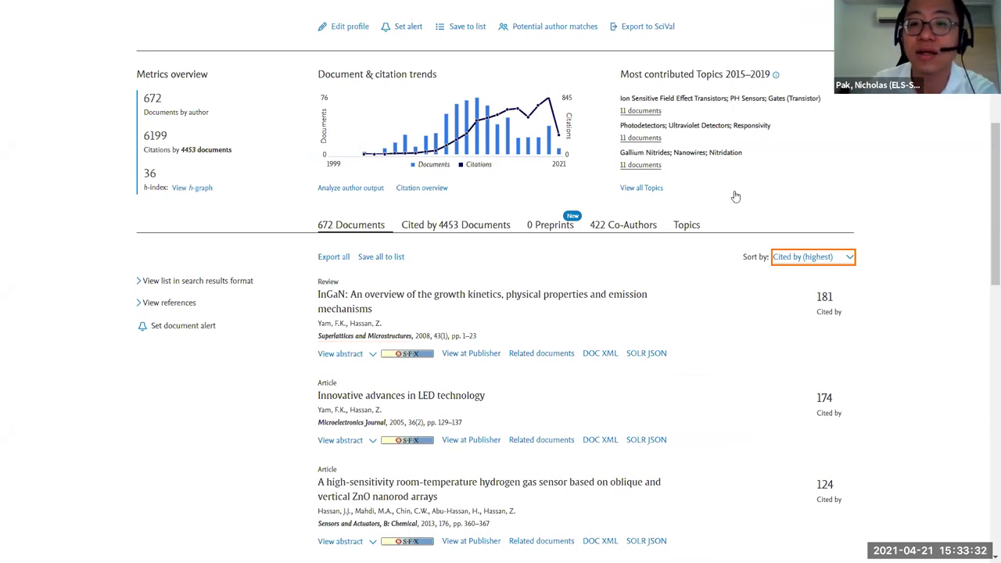
View the author's co-authors with their co-authored document counts, and return to the profile's affiliation history and subject areas.
click(645, 230)
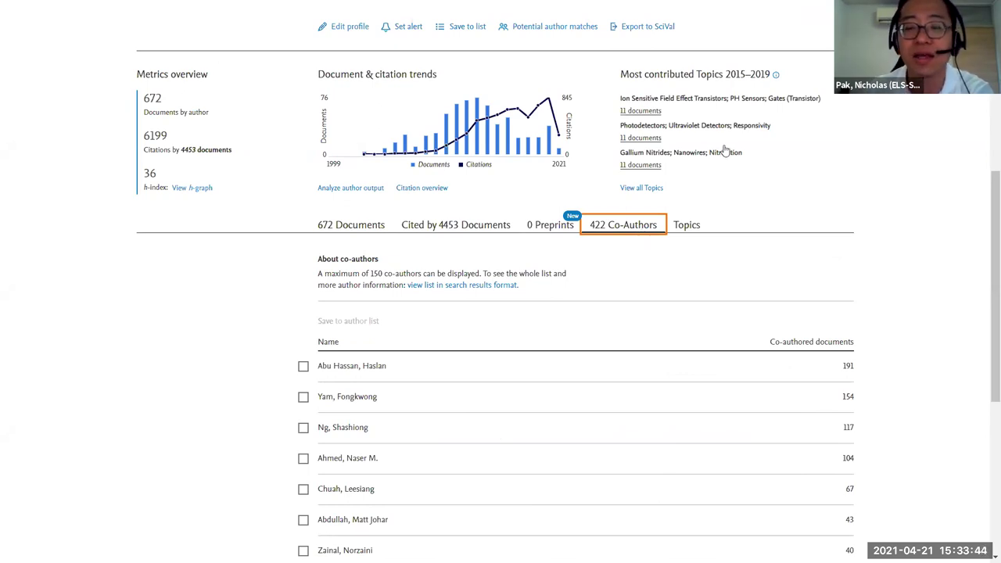
scroll(354, 226, up, 3)
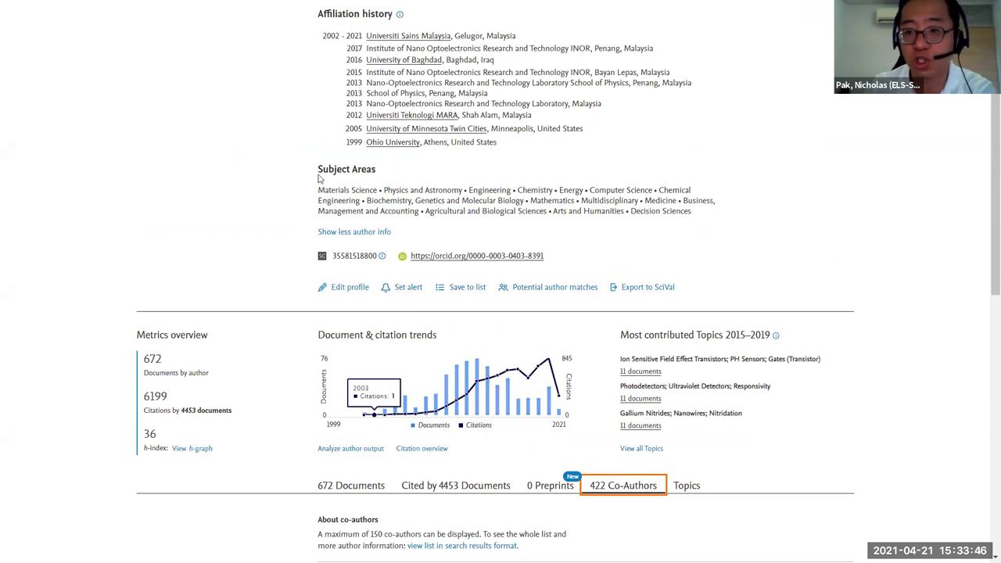
scroll(318, 179, up, 1)
scroll(317, 179, up, 2)
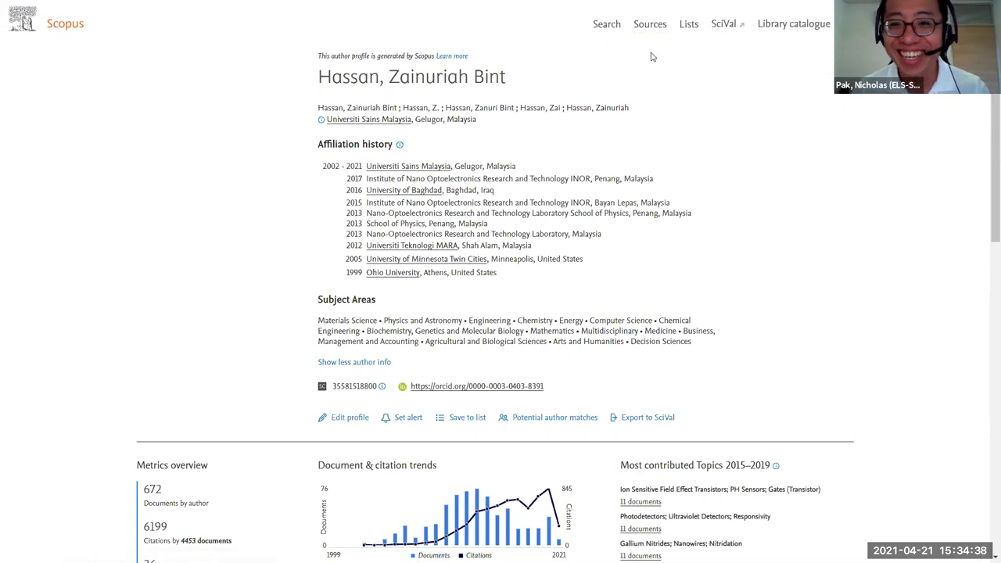
Return to the author search, replace the last name with the requested author's last name, and search with "a" as the first name.
click(650, 23)
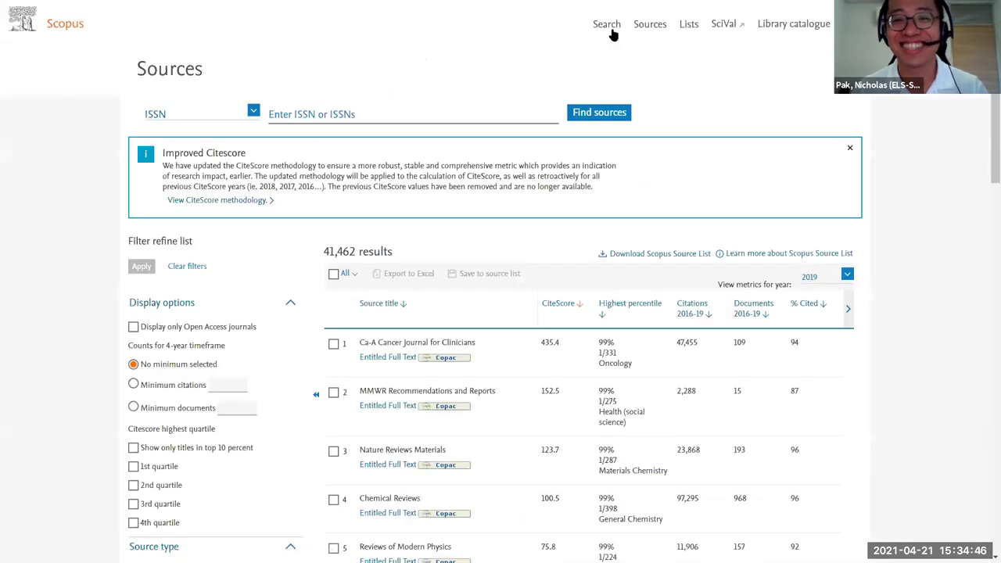
click(612, 30)
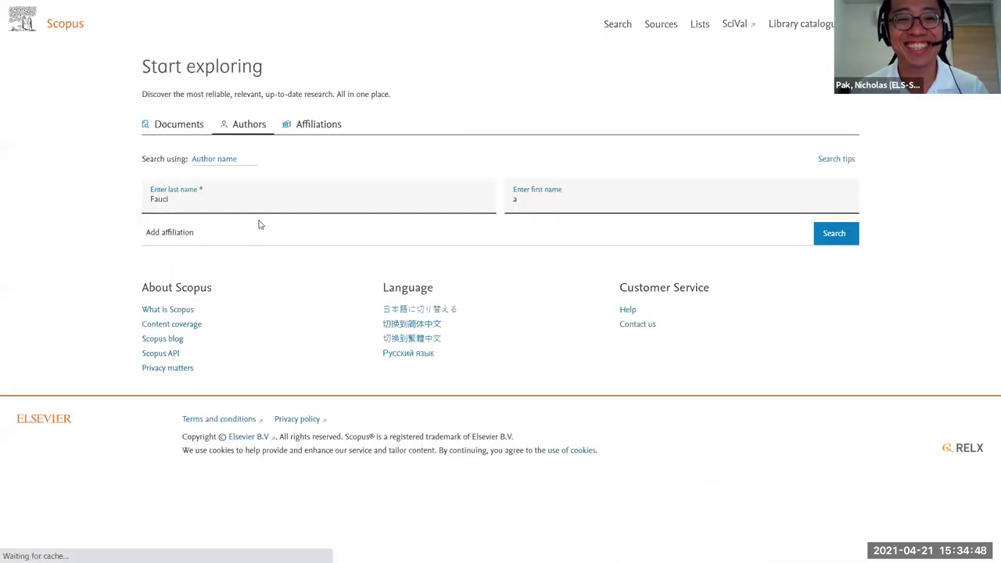
click(258, 204)
key(ctrl+a)
text(Azman Samsuddin)
key(Home)
key(ctrl+shift+Right)
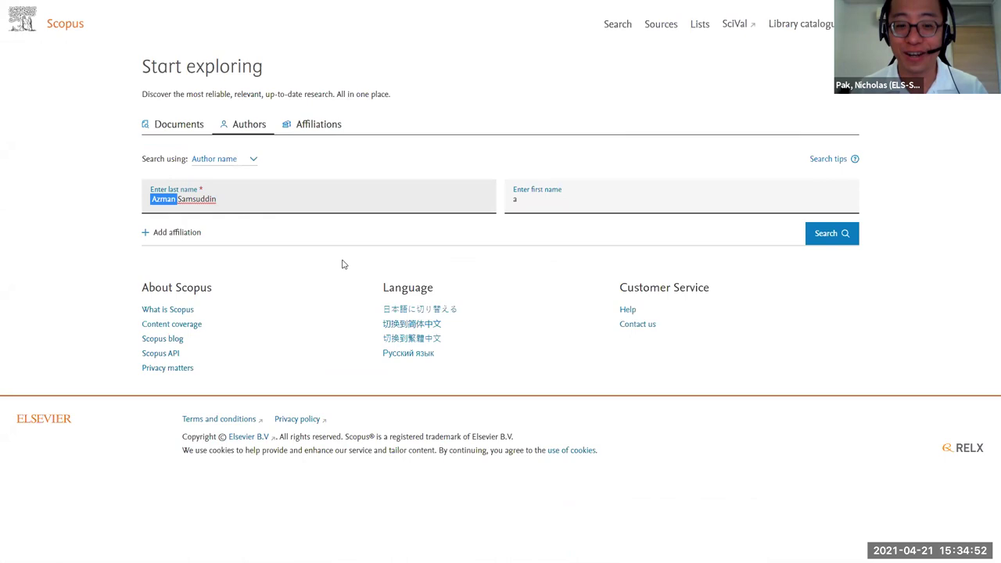
key(BackSpace)
click(570, 209)
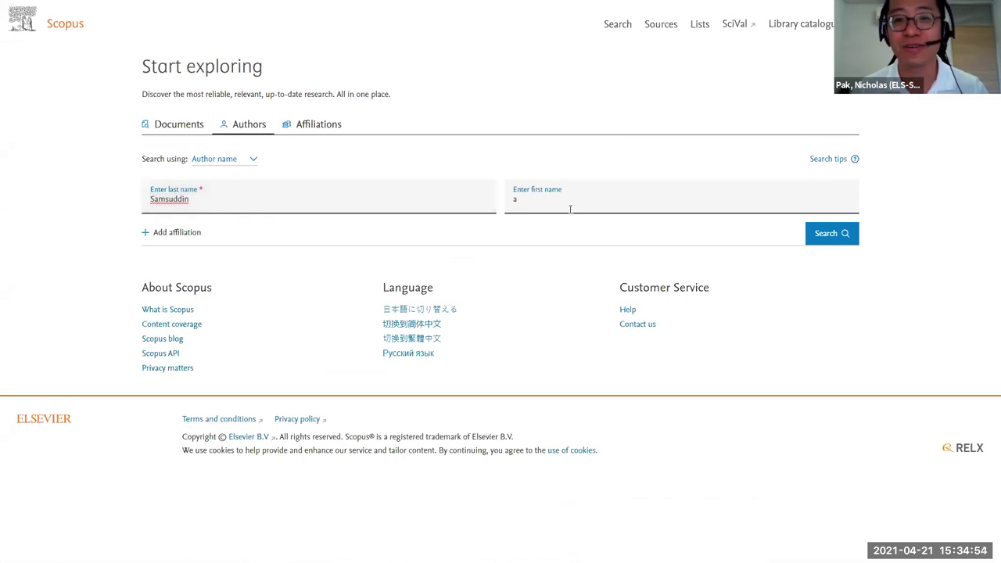
text(a)
click(823, 236)
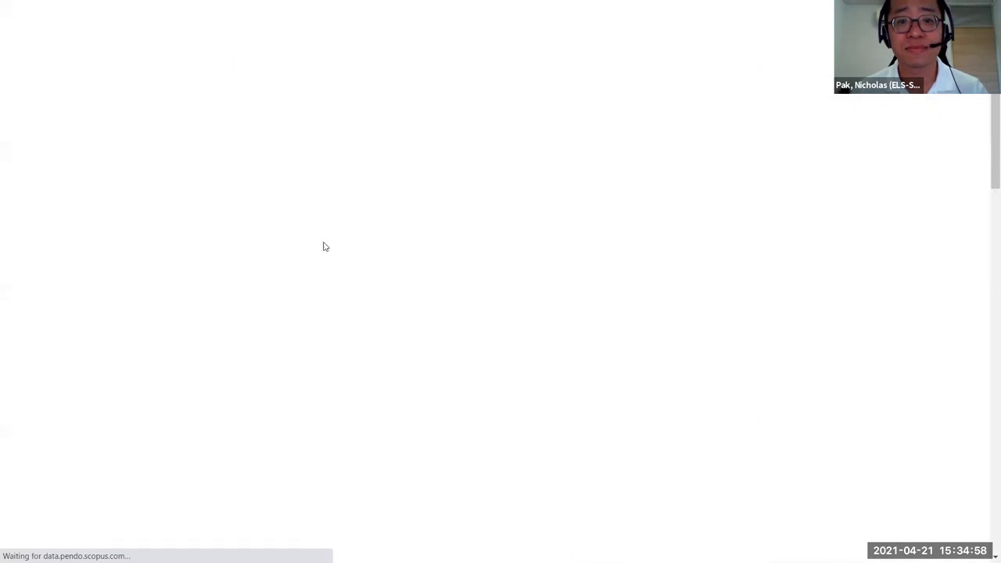
Limit the author results to the Universiti Sains Malaysia affiliation and open the first listed author's profile.
scroll(478, 306, down, 1)
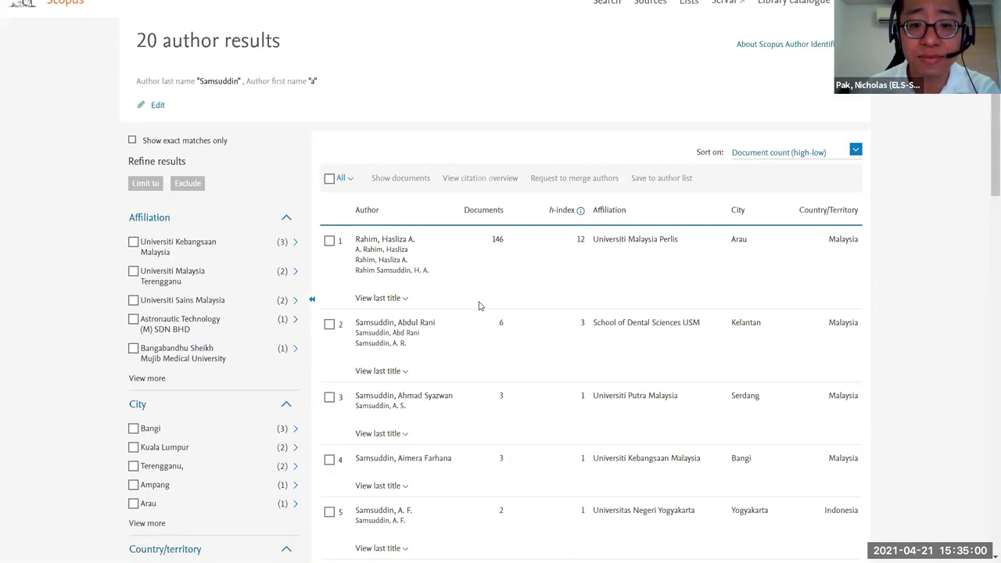
scroll(693, 425, down, 2)
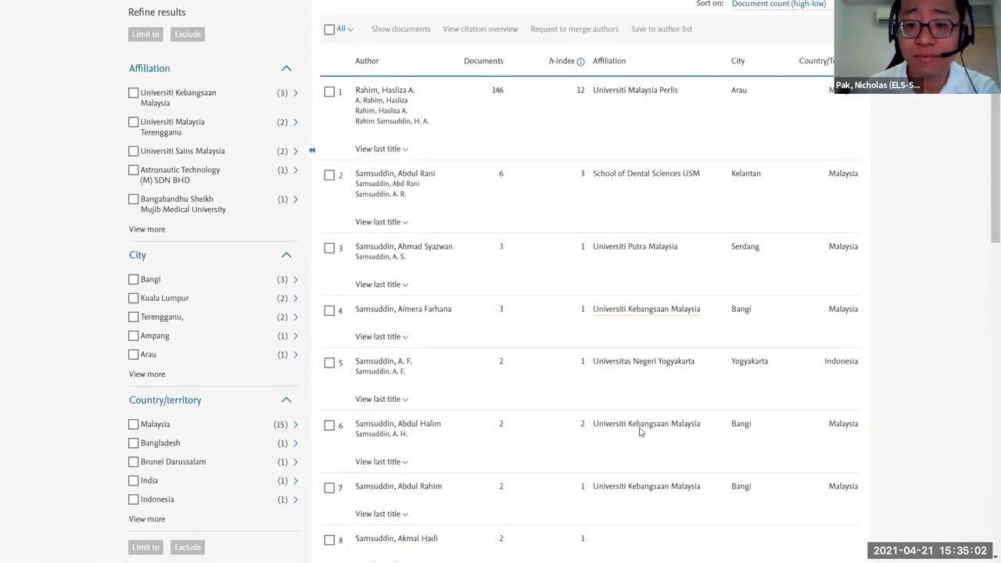
scroll(640, 432, up, 3)
scroll(641, 430, down, 4)
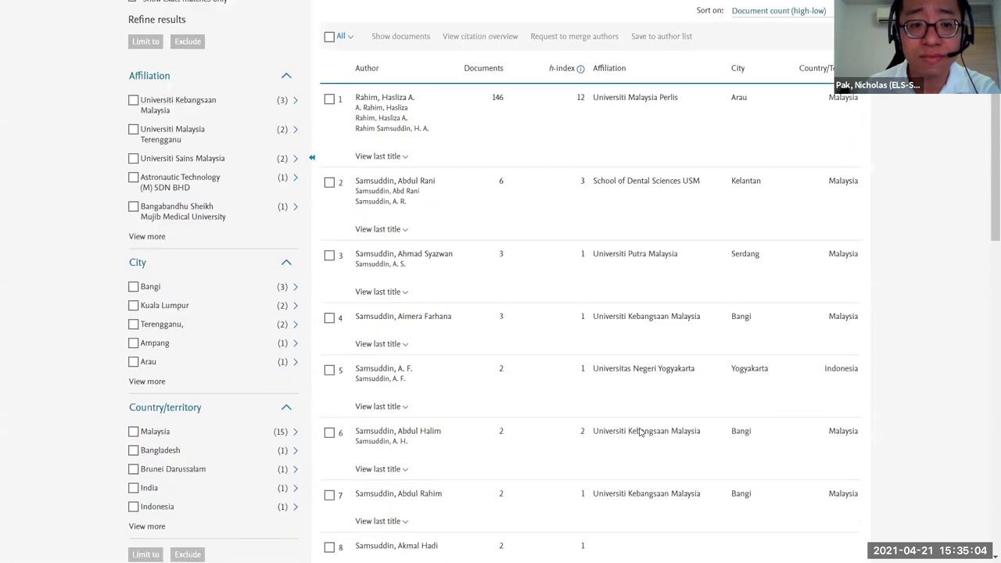
scroll(284, 336, up, 3)
scroll(190, 351, down, 2)
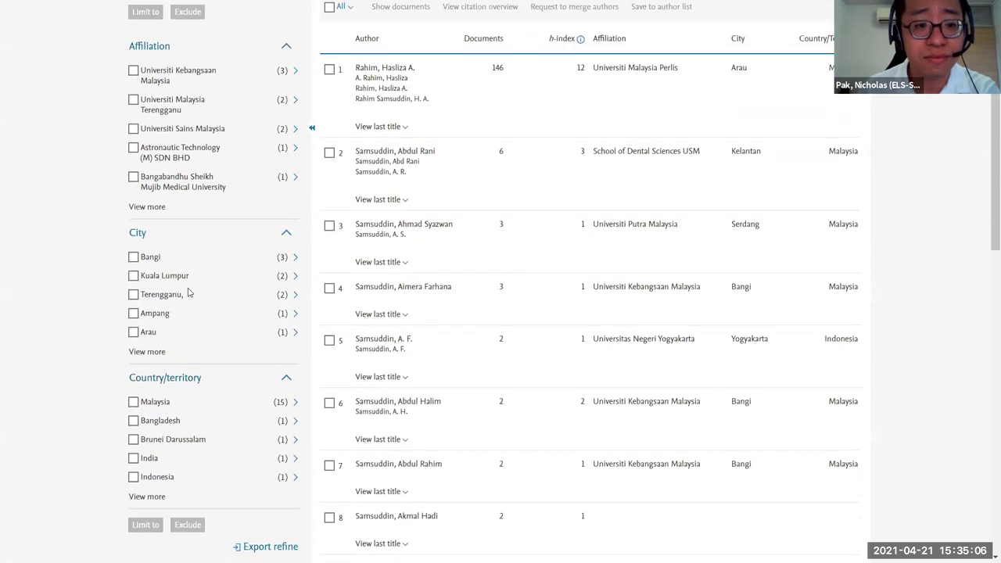
scroll(179, 383, up, 2)
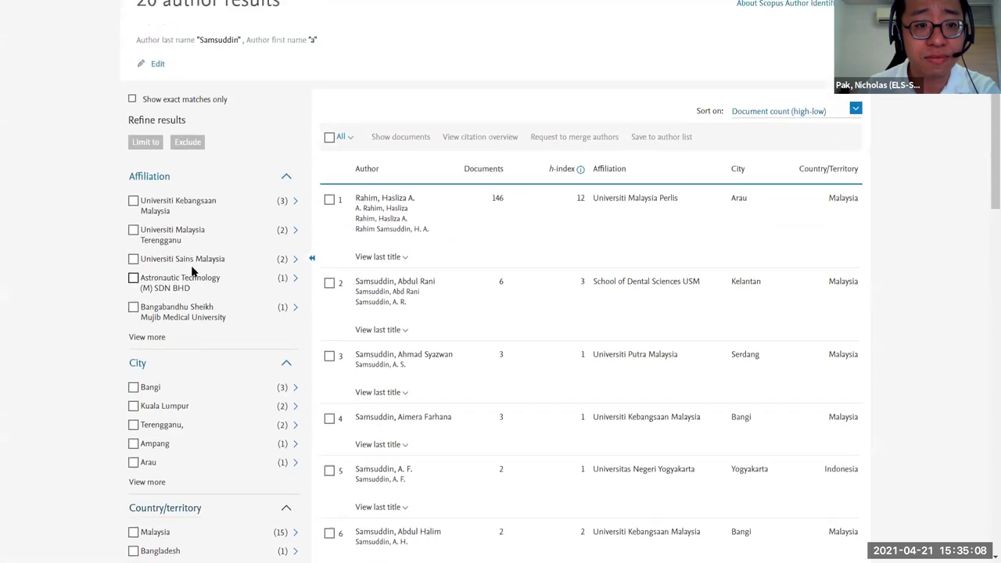
click(133, 262)
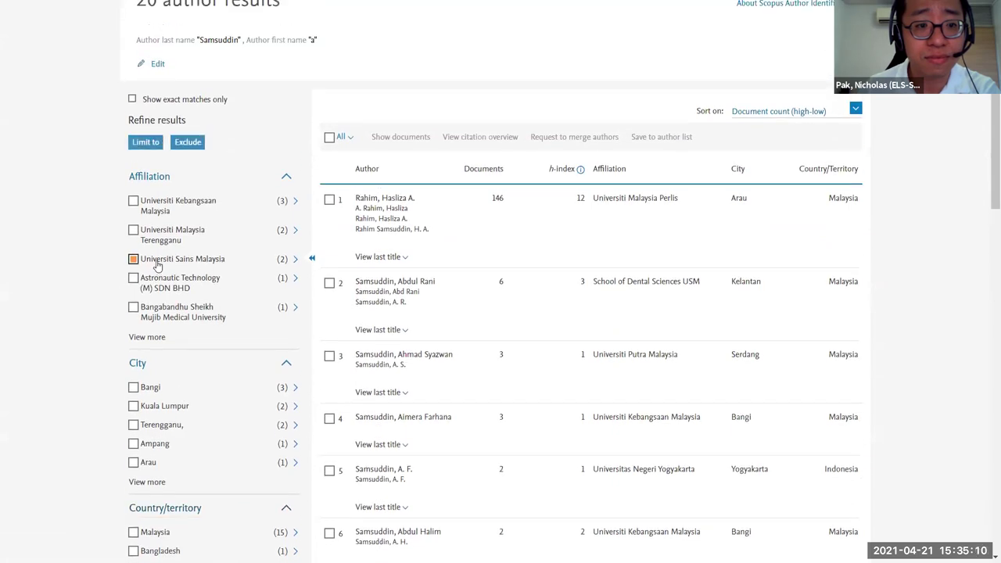
click(153, 143)
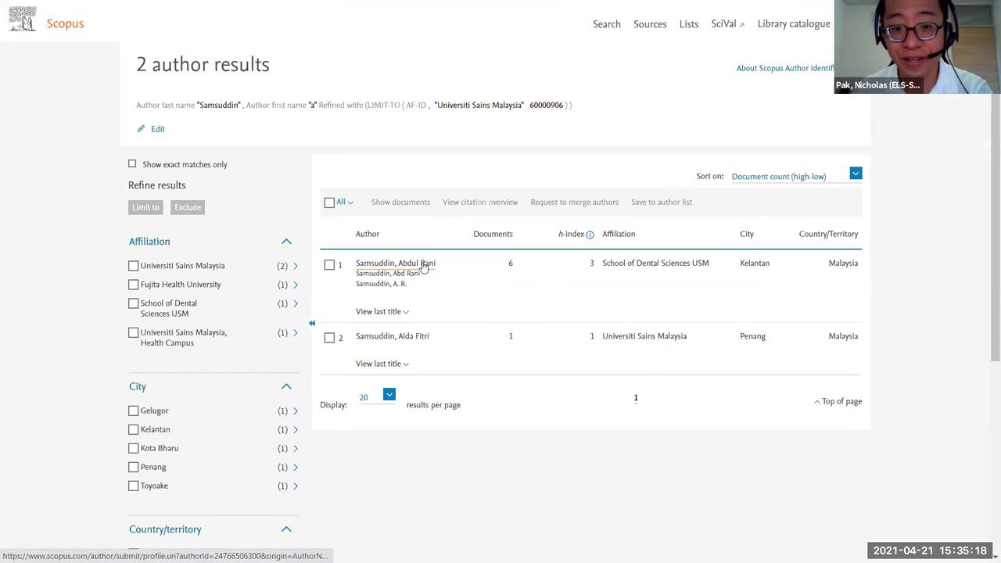
click(601, 272)
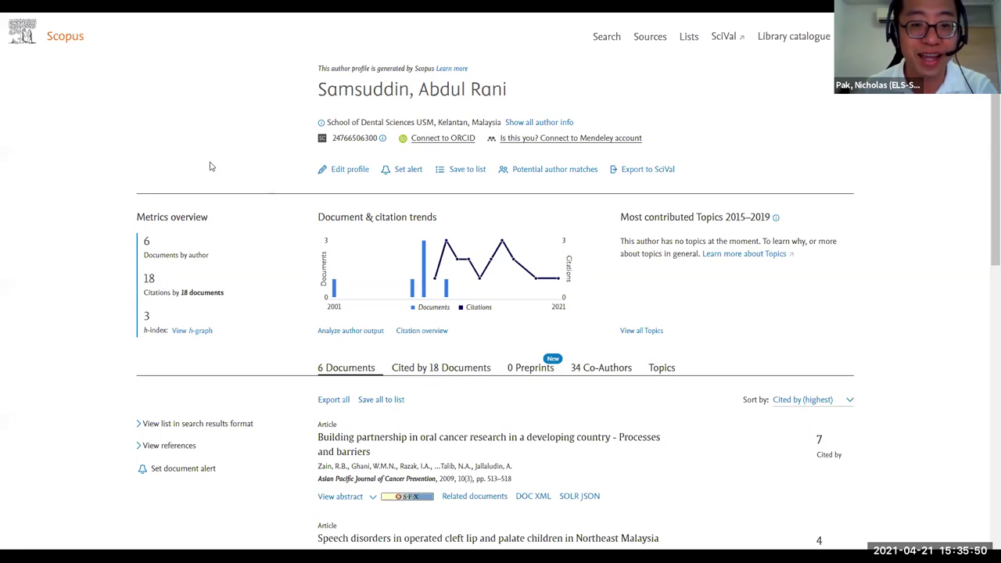
Return to the author search, replace the names with the next requested author's last and first name, and run the search.
scroll(280, 206, down, 1)
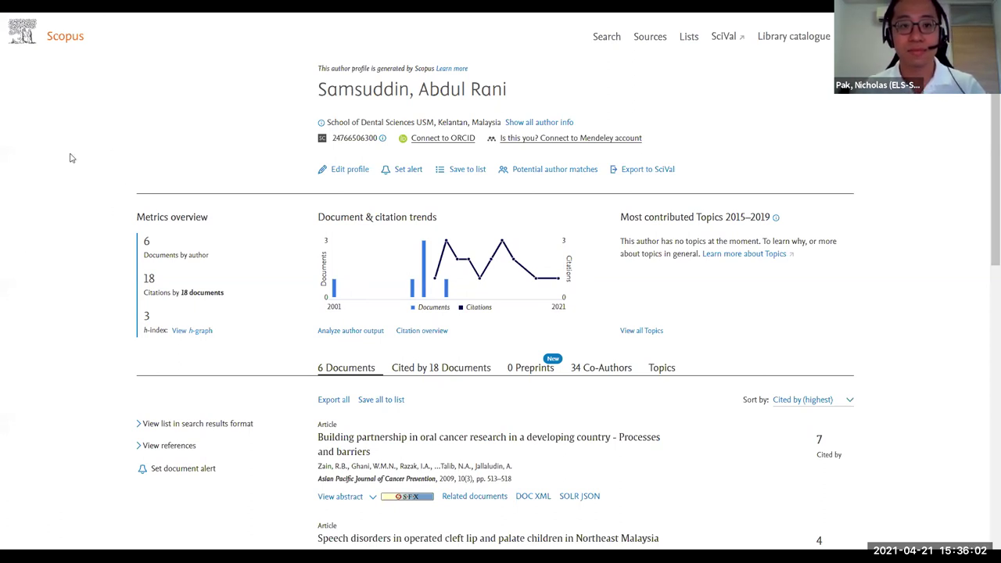
click(615, 45)
double_click(230, 196)
text(Teh)
key(Tab)
text(Sin)
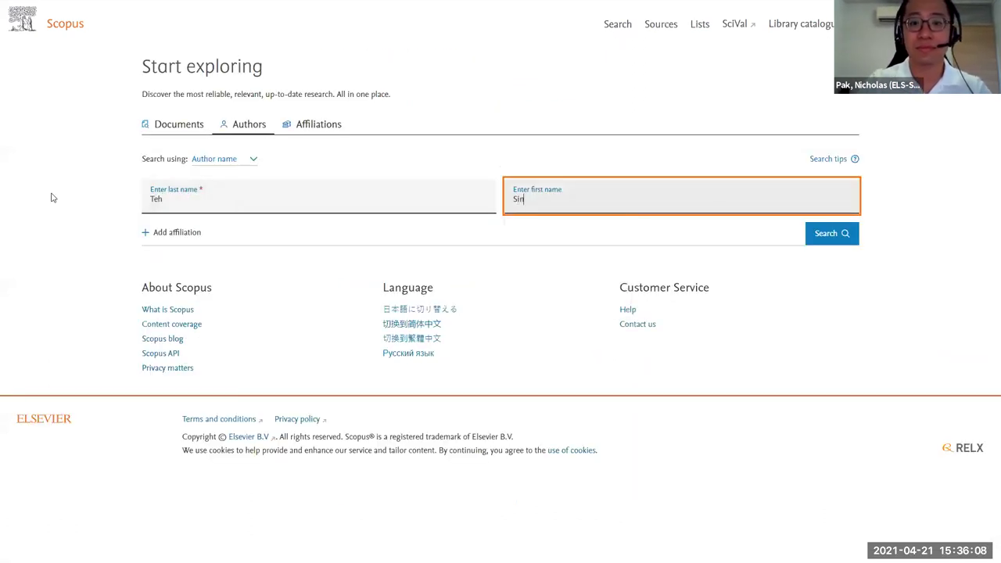
text( Yin)
key(Return)
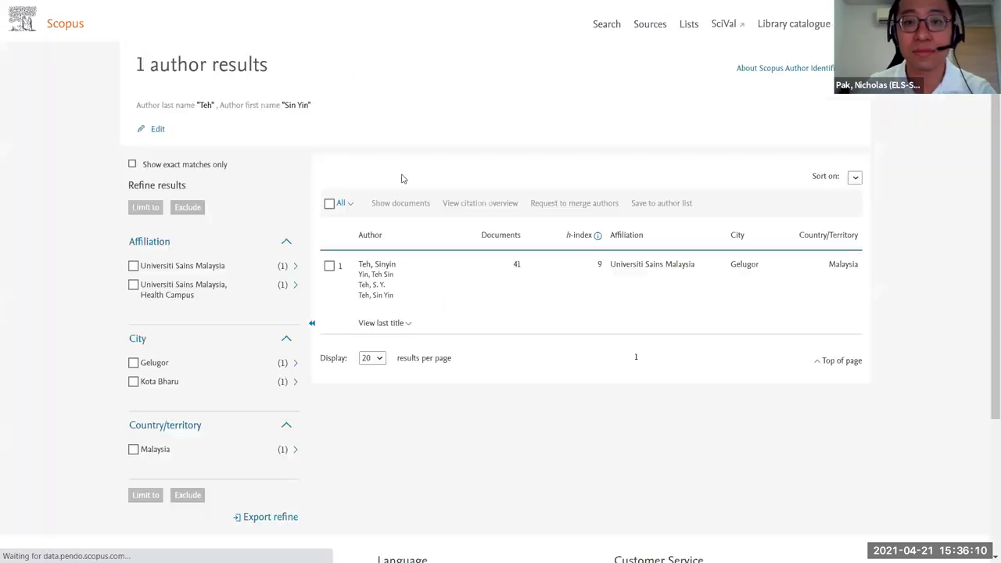
Open the matching author's profile and show the full author information with affiliation history and subject areas.
click(403, 278)
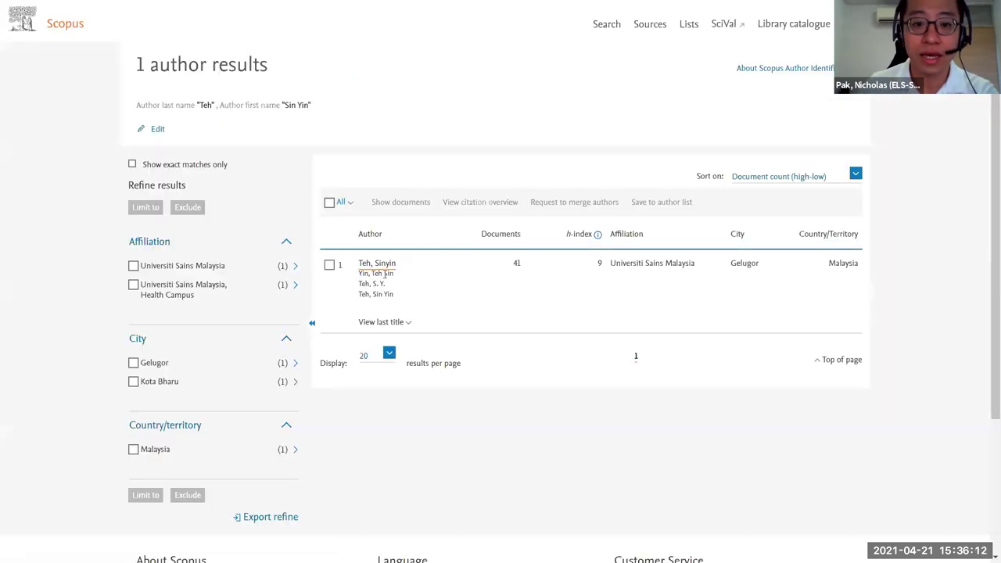
click(383, 266)
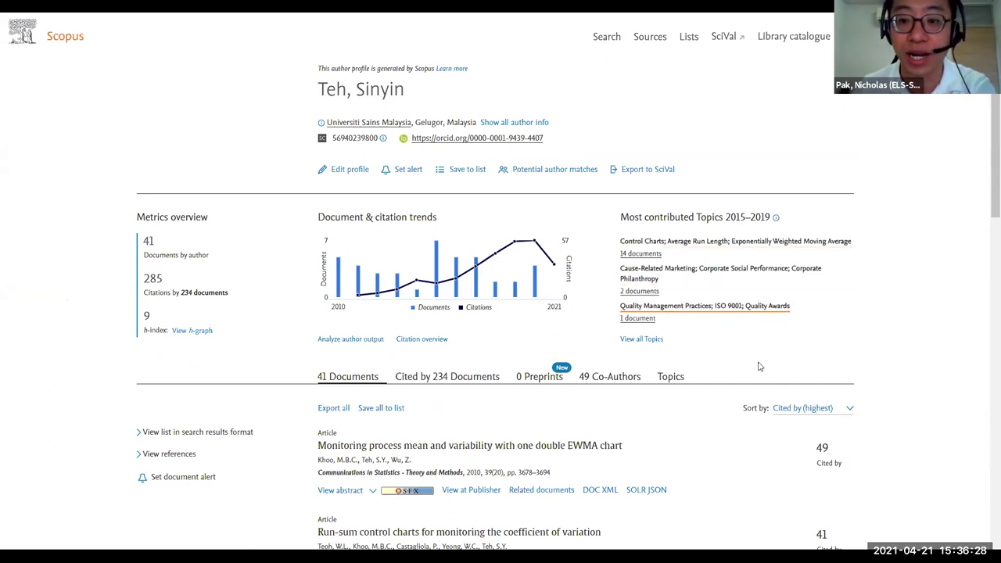
scroll(574, 364, down, 1)
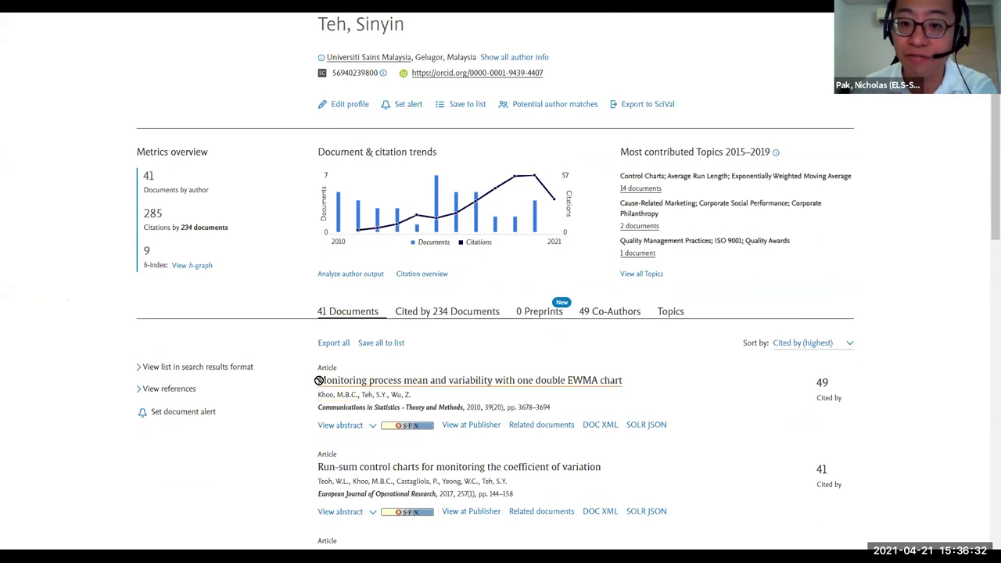
scroll(441, 391, down, 1)
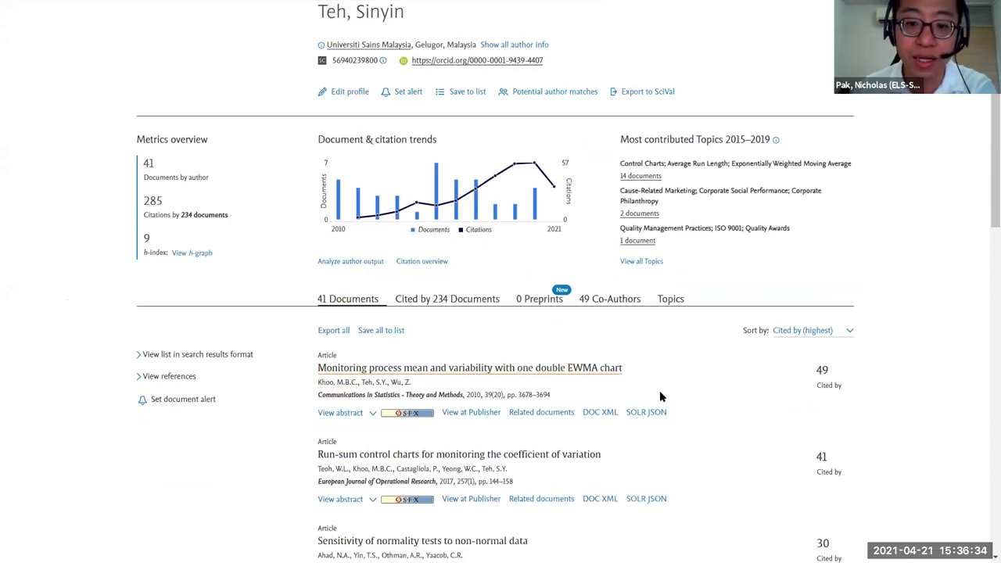
scroll(659, 394, up, 1)
click(523, 110)
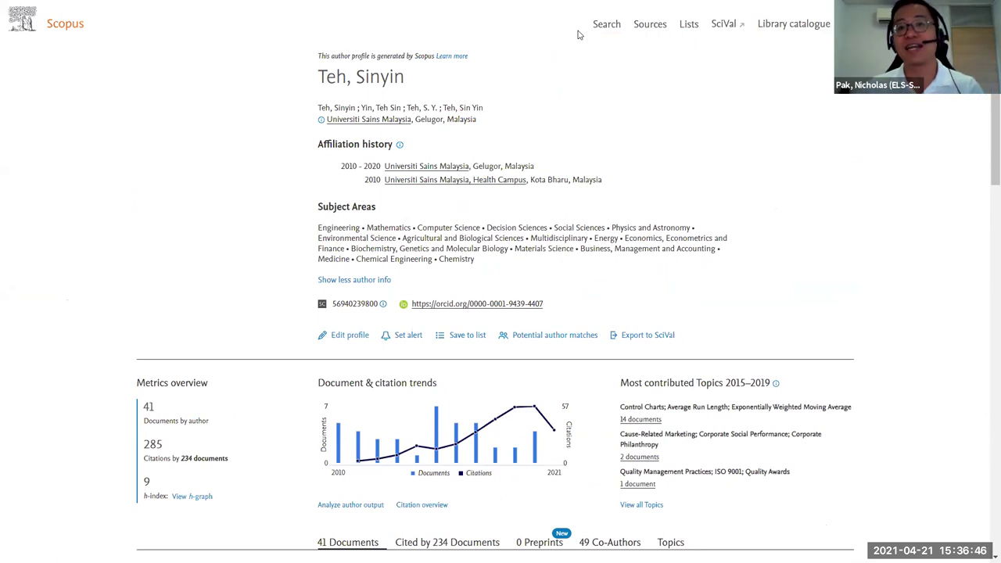
Review the author's most cited documents, and list the author's topics with their Topic Field-Weighted Citation Impact.
scroll(896, 452, down, 3)
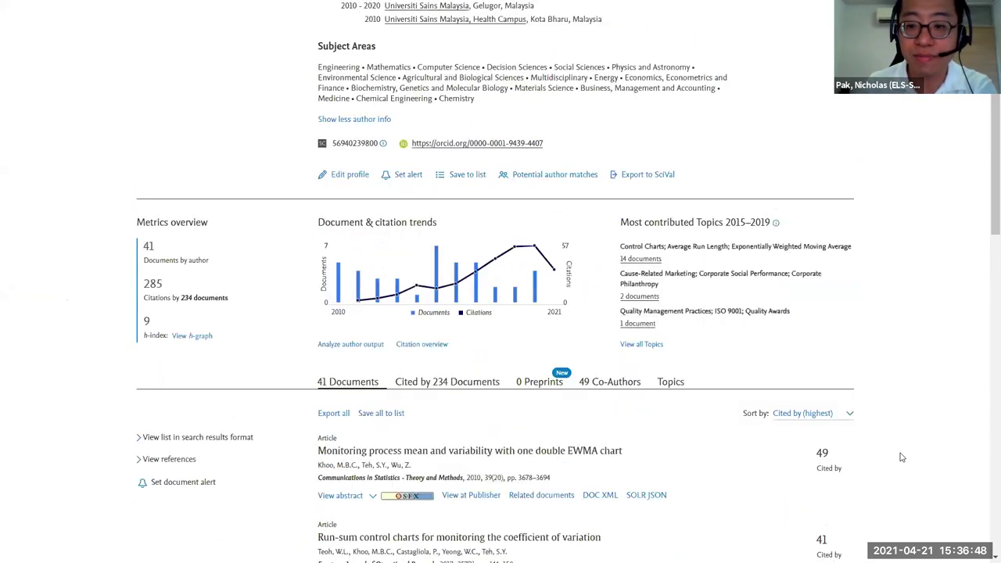
scroll(888, 447, down, 2)
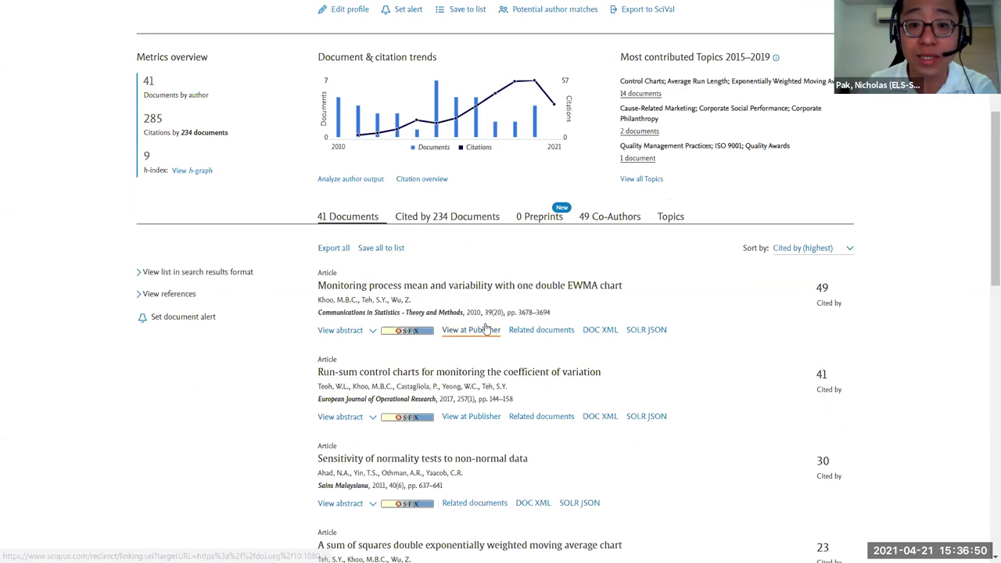
drag(334, 373, 321, 269)
click(313, 378)
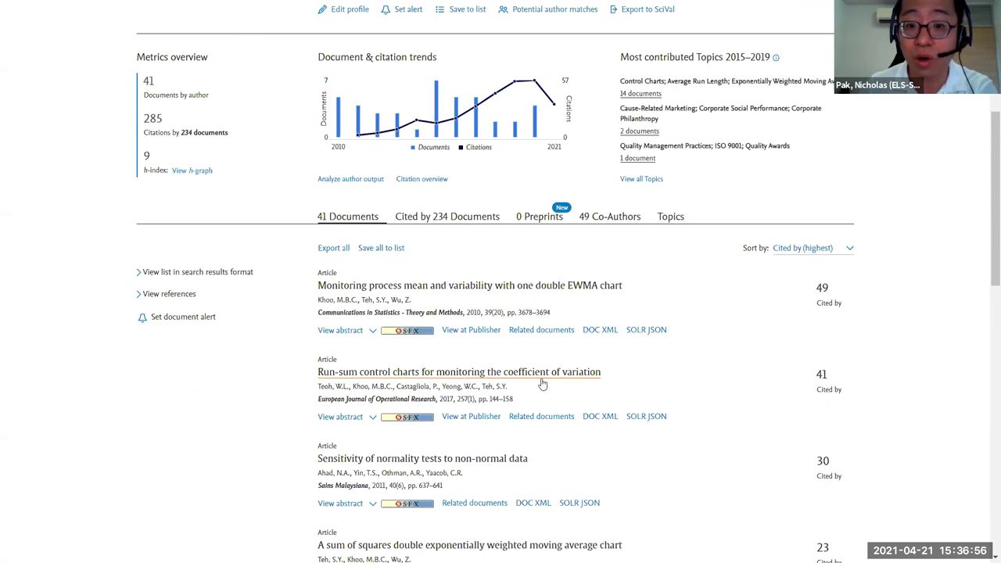
click(671, 218)
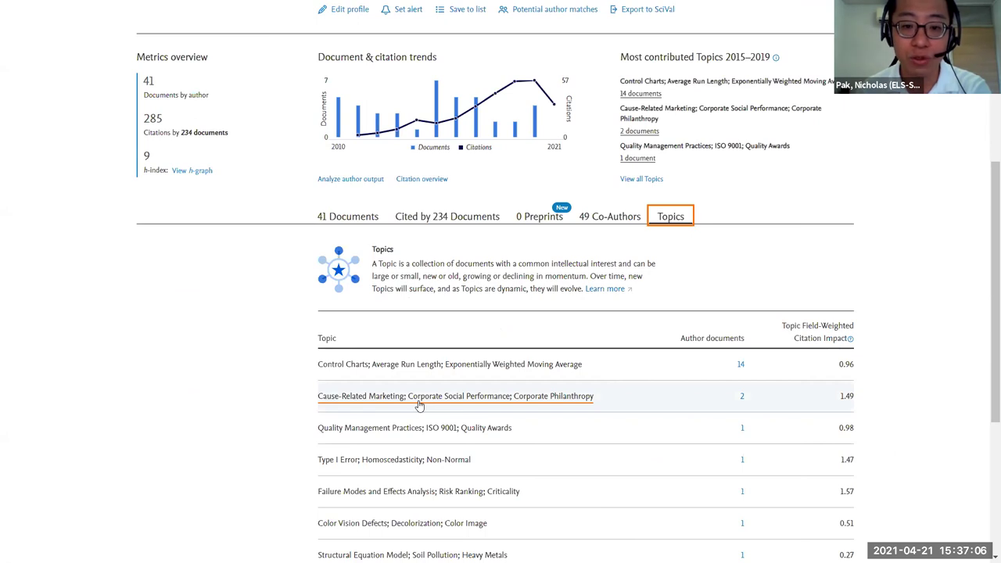
drag(844, 397, 883, 402)
click(865, 402)
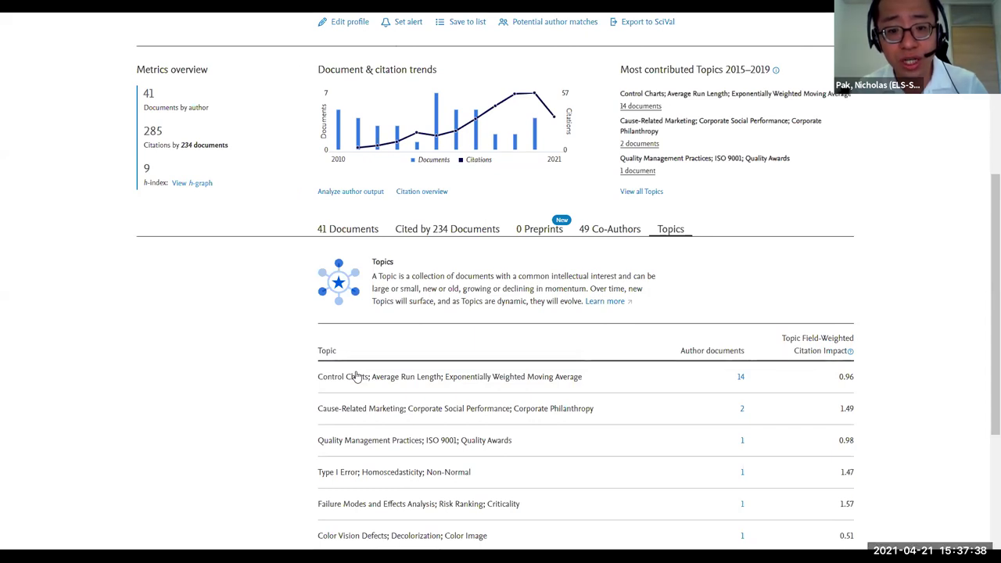
Return to the author search and search for another requested author, with last name and first name in their separate fields.
key(alt+Left)
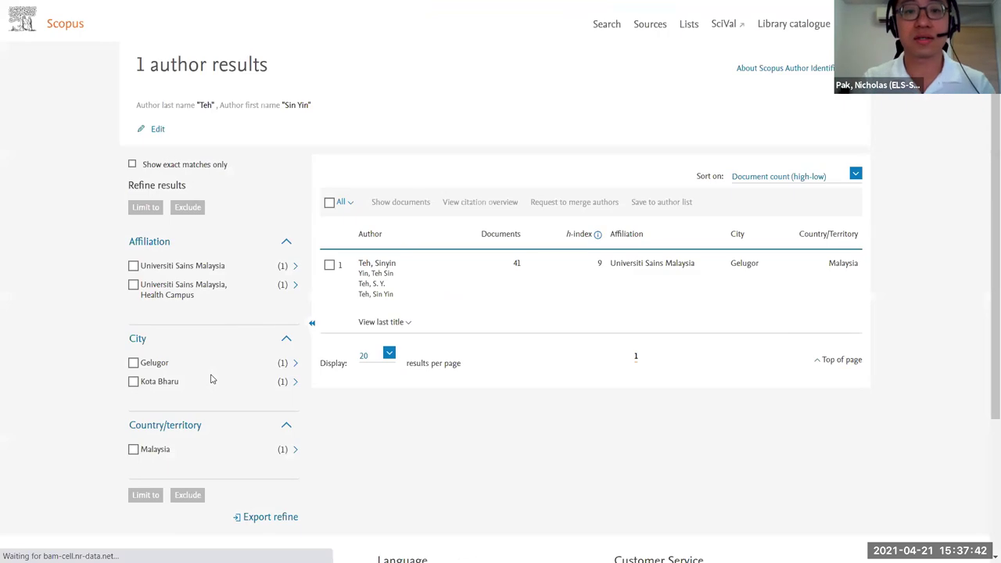
key(alt+Left)
double_click(180, 204)
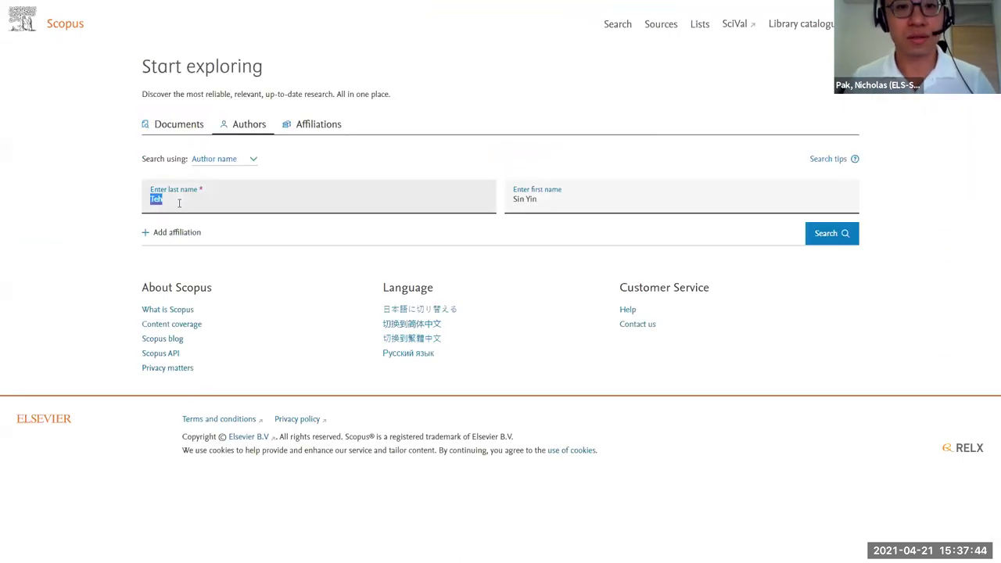
text(Kunio Ishikawa)
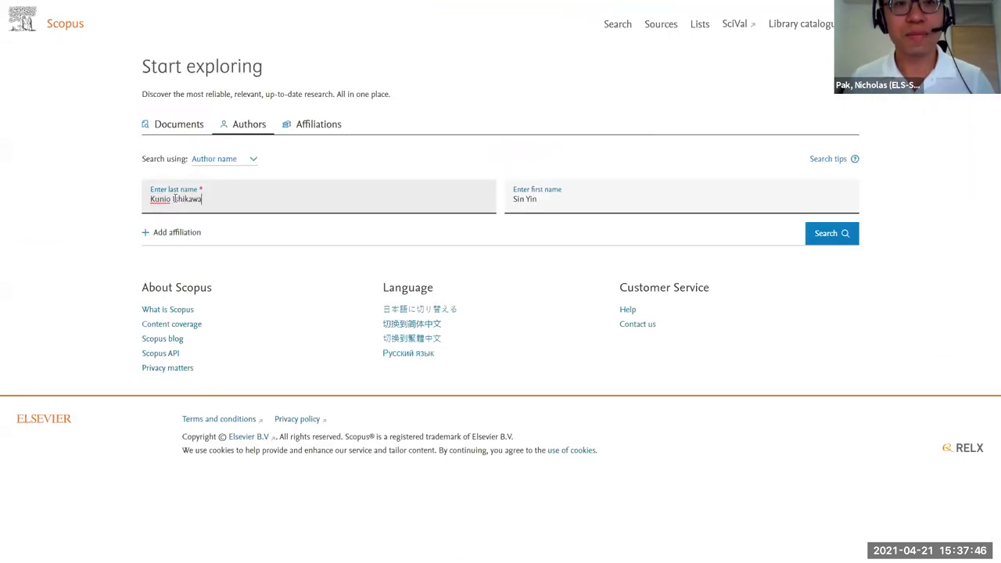
drag(173, 199, 146, 199)
key(ctrl+c)
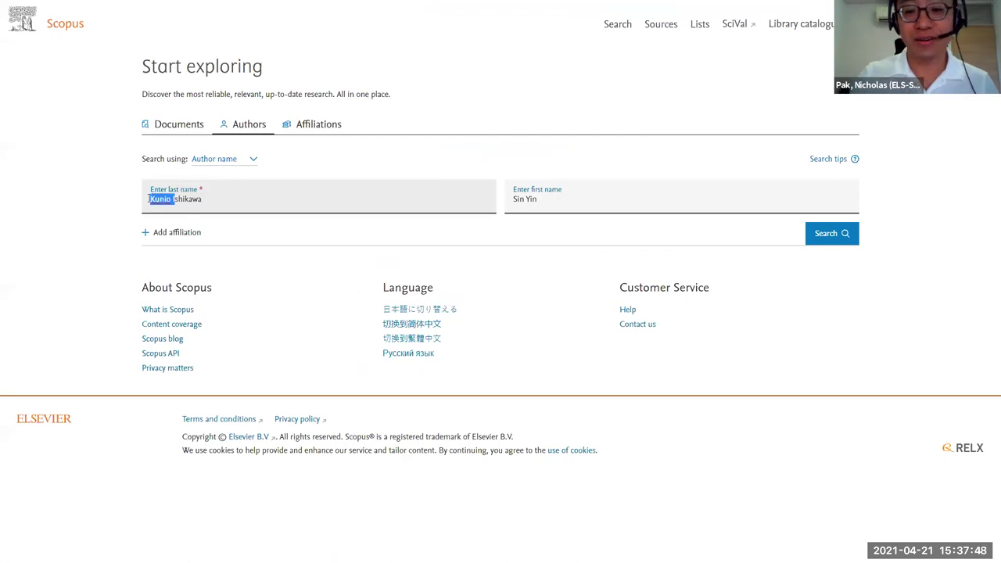
key(BackSpace)
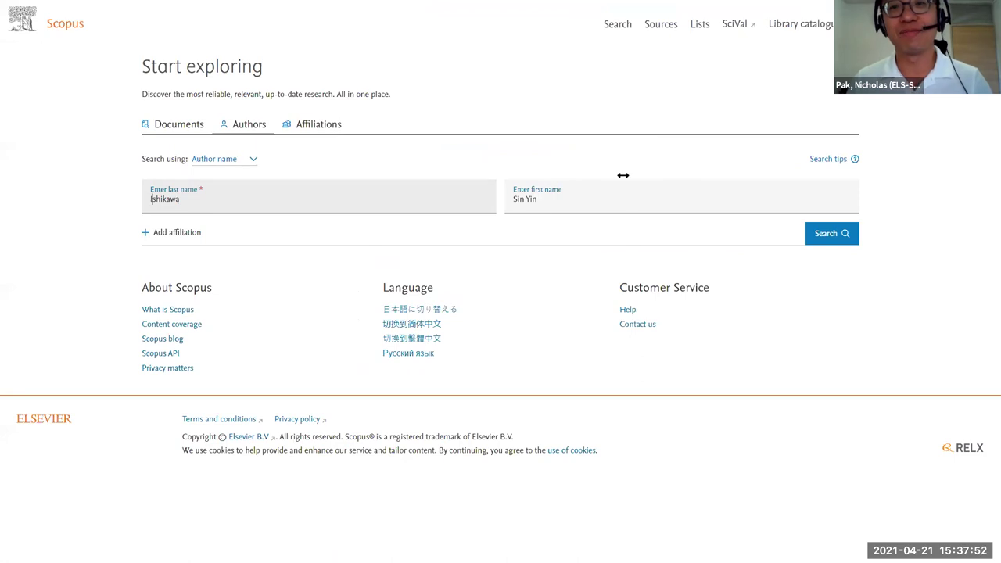
triple_click(599, 196)
key(ctrl+v)
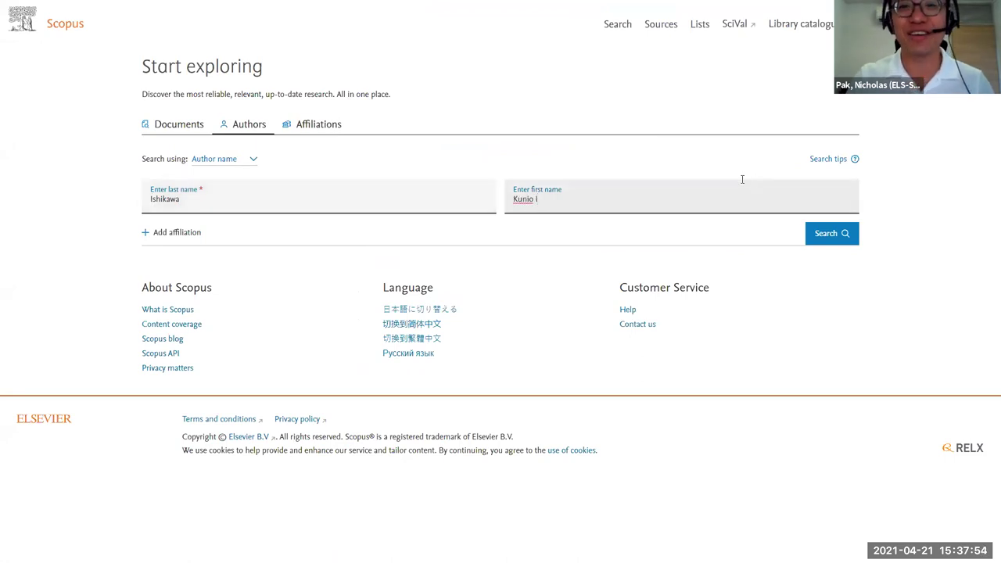
key(Return)
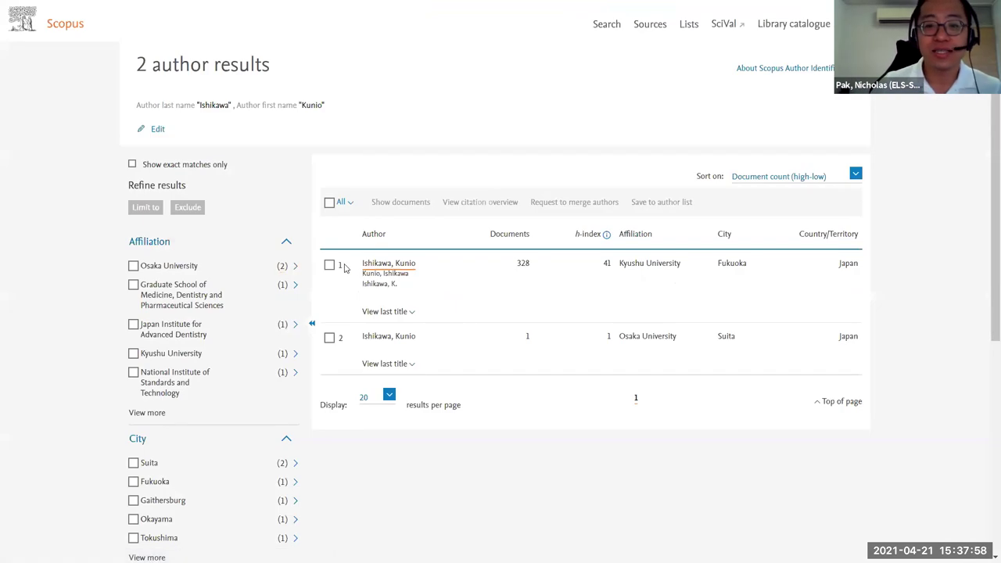
Open the first listed author's profile from Kyushu University and show its full affiliation history and subject areas.
click(368, 267)
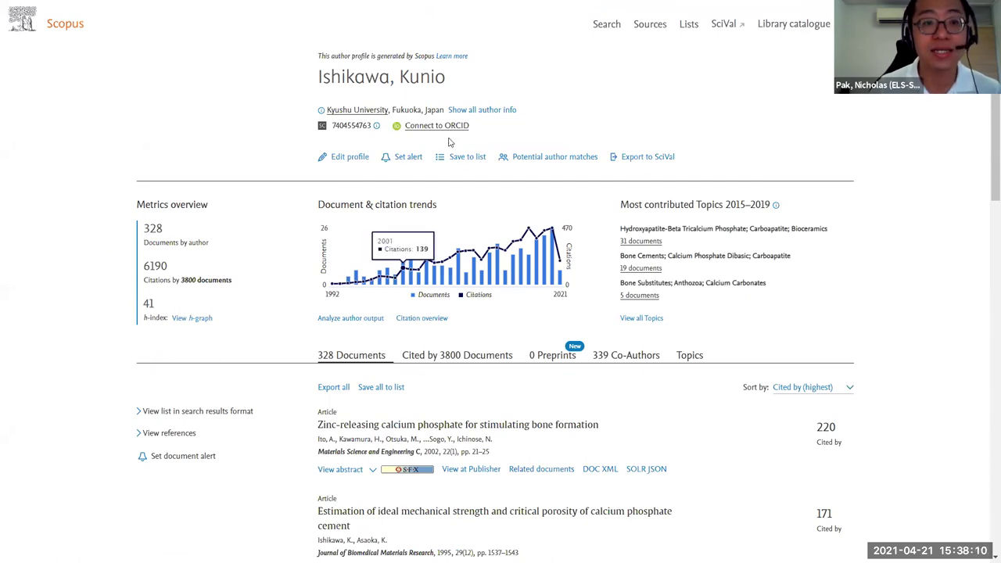
click(492, 110)
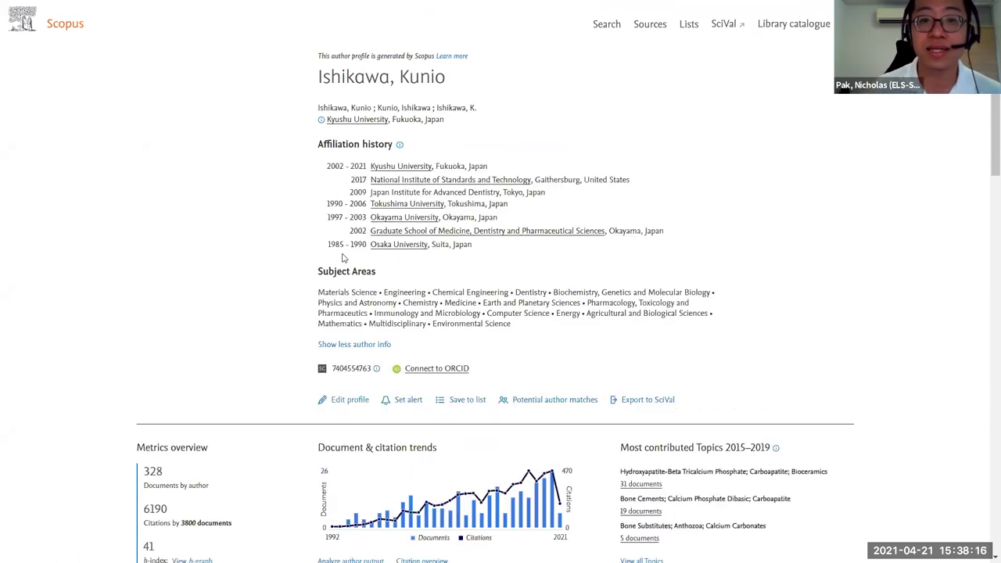
drag(318, 292, 508, 293)
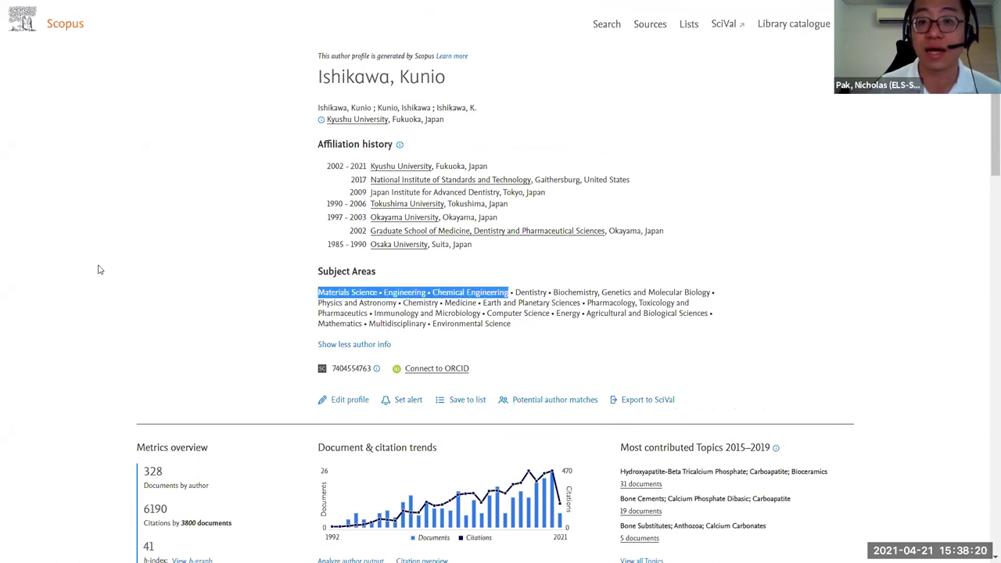
Examine the Kyushu University author's most cited documents and the list of topics with author document counts and citation impact.
scroll(98, 269, down, 2)
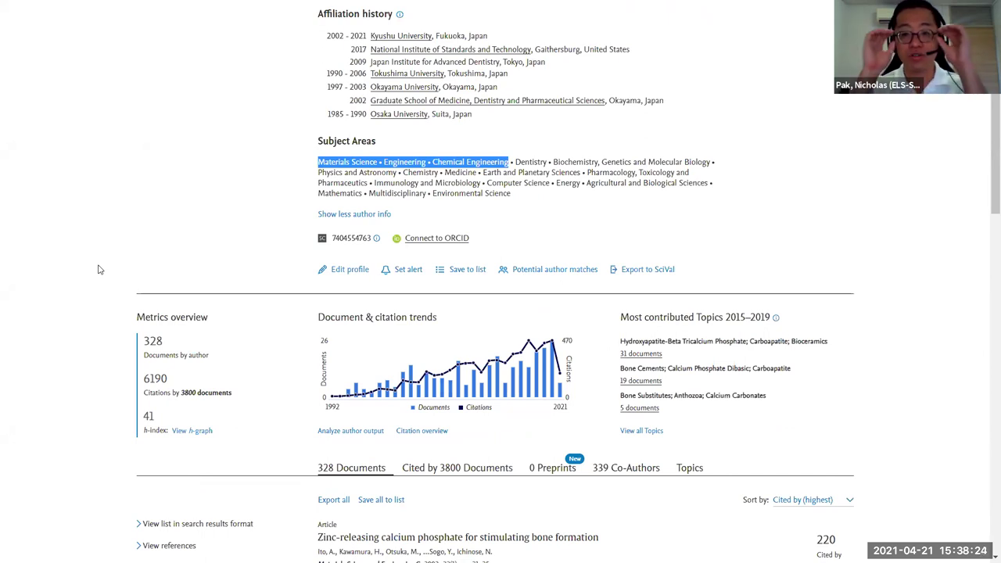
scroll(649, 415, down, 1)
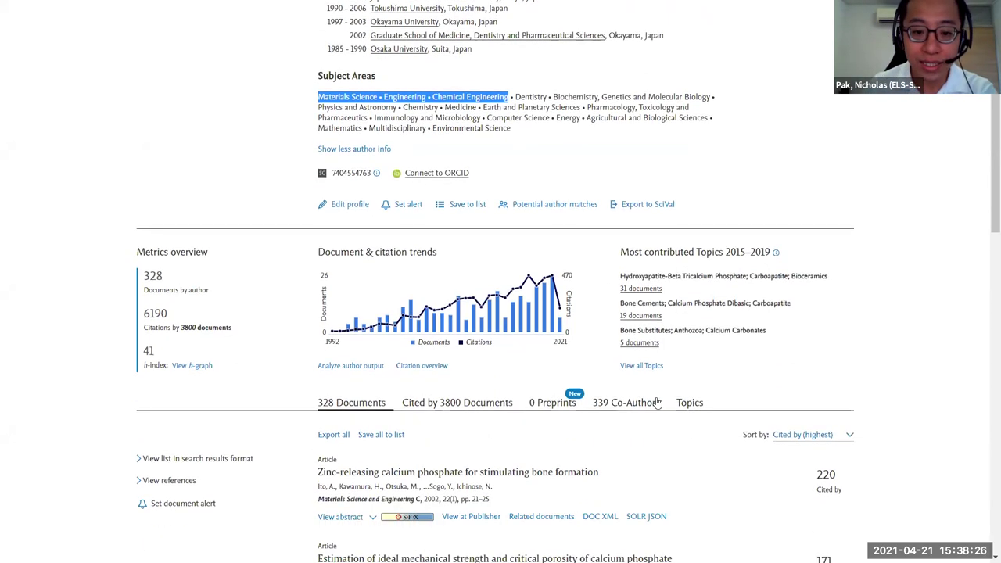
scroll(632, 404, down, 2)
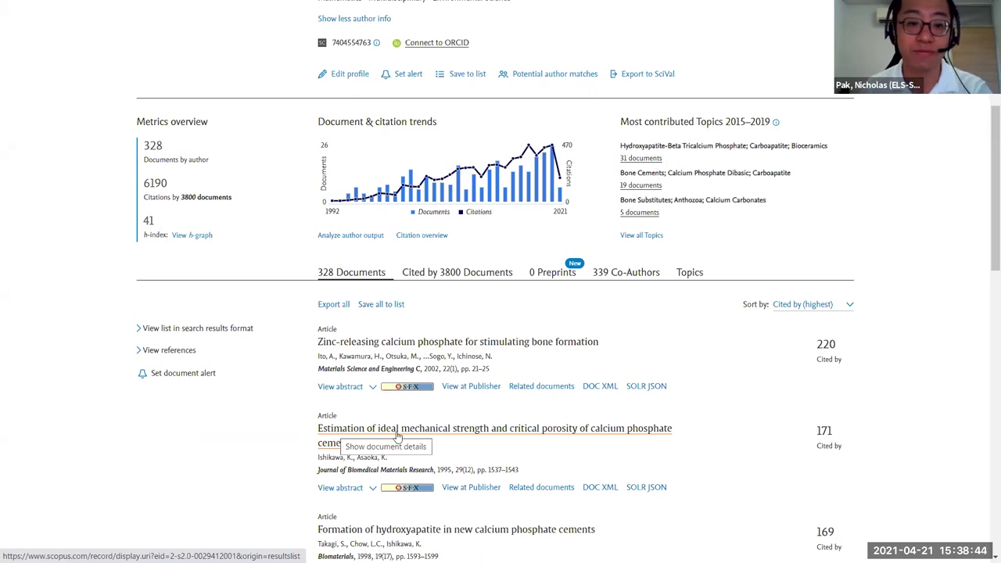
scroll(466, 435, down, 1)
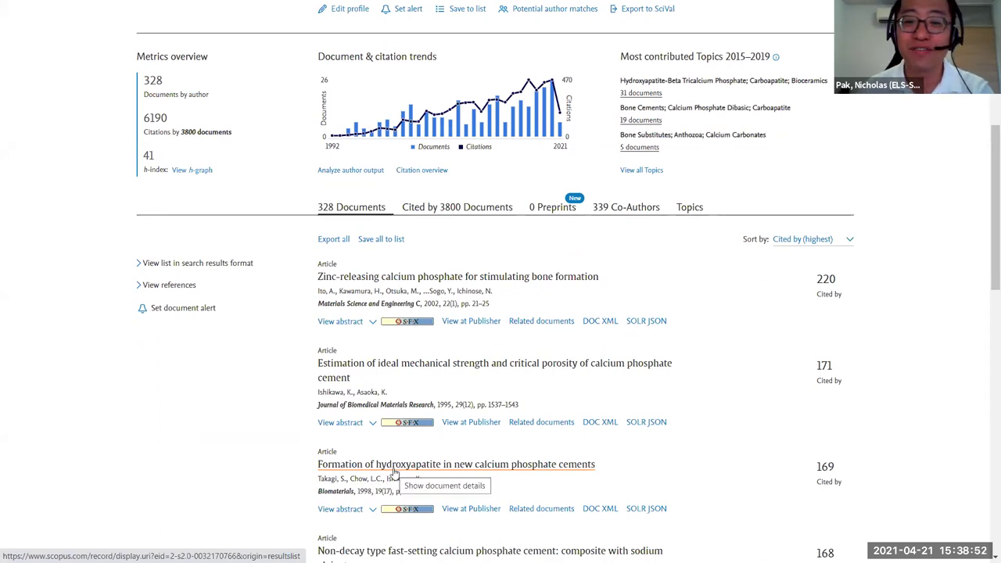
click(678, 211)
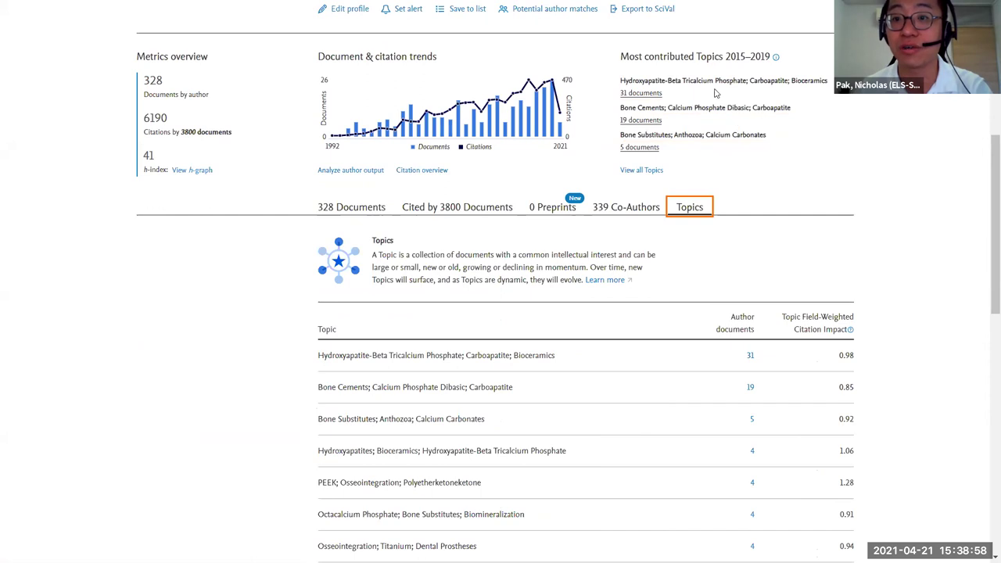
scroll(284, 345, down, 1)
scroll(283, 346, down, 1)
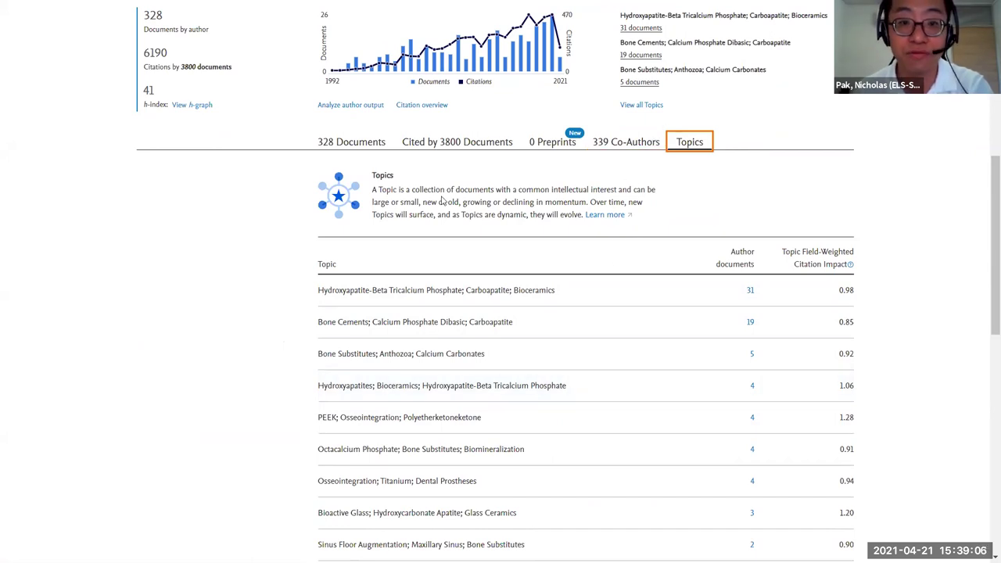
scroll(442, 201, up, 2)
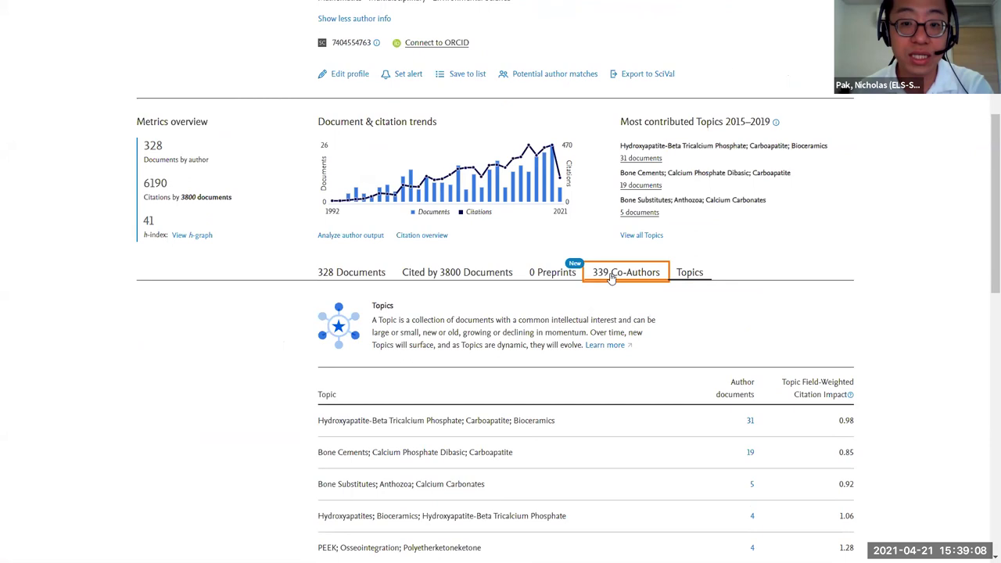
View the author's co-authors with their co-authored document counts, and return to the author search.
click(612, 279)
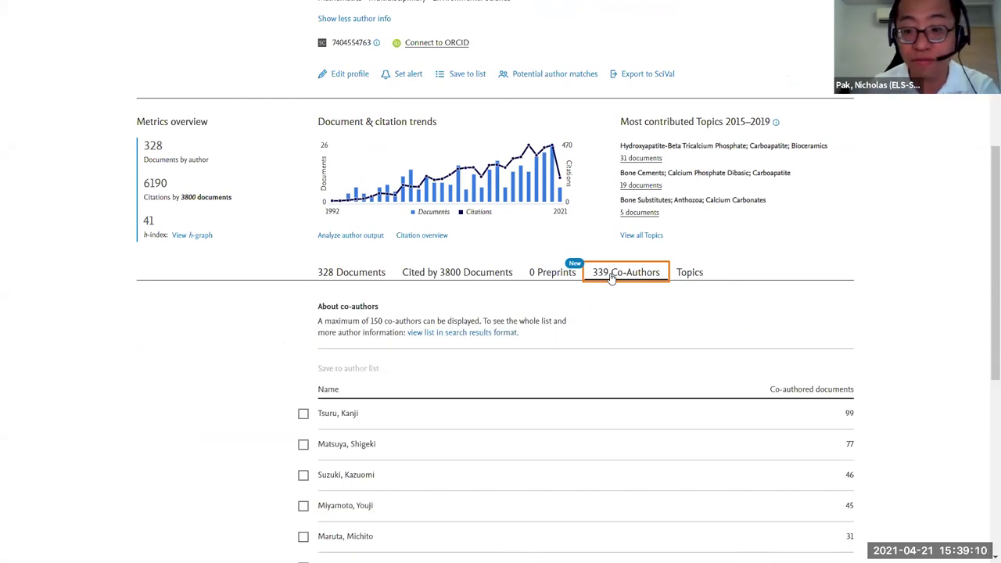
scroll(622, 329, down, 1)
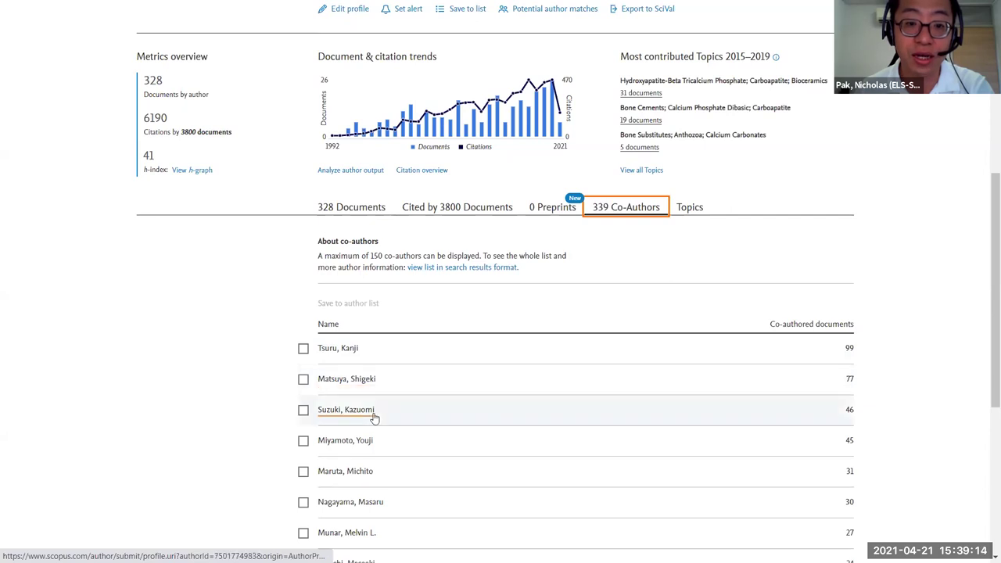
mouse_move(529, 135)
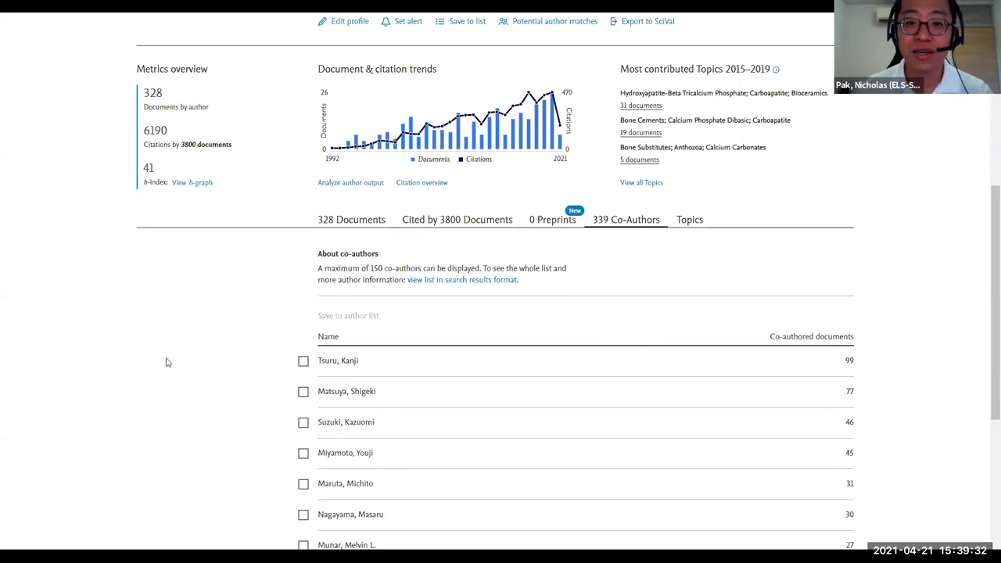
key(alt+Left)
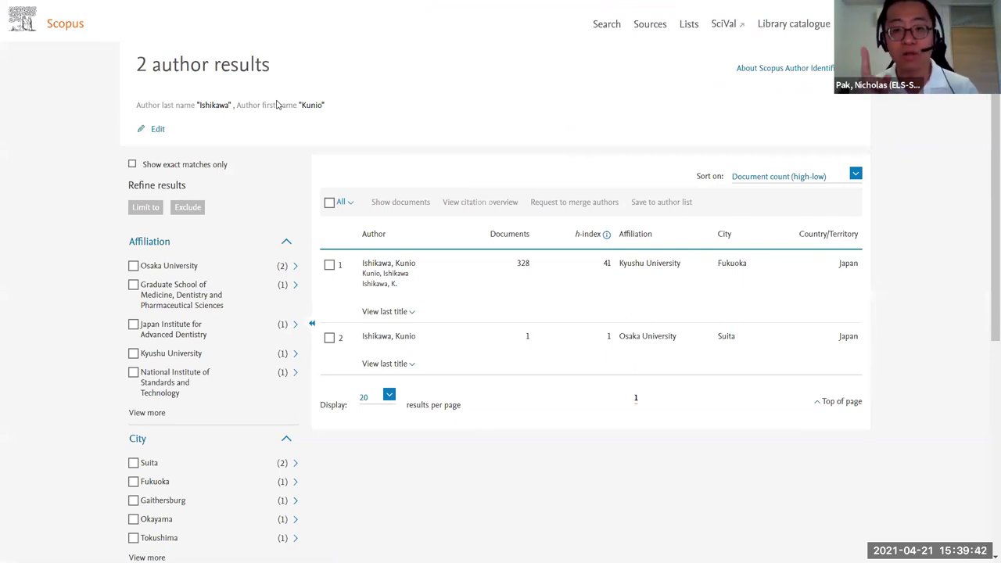
click(603, 25)
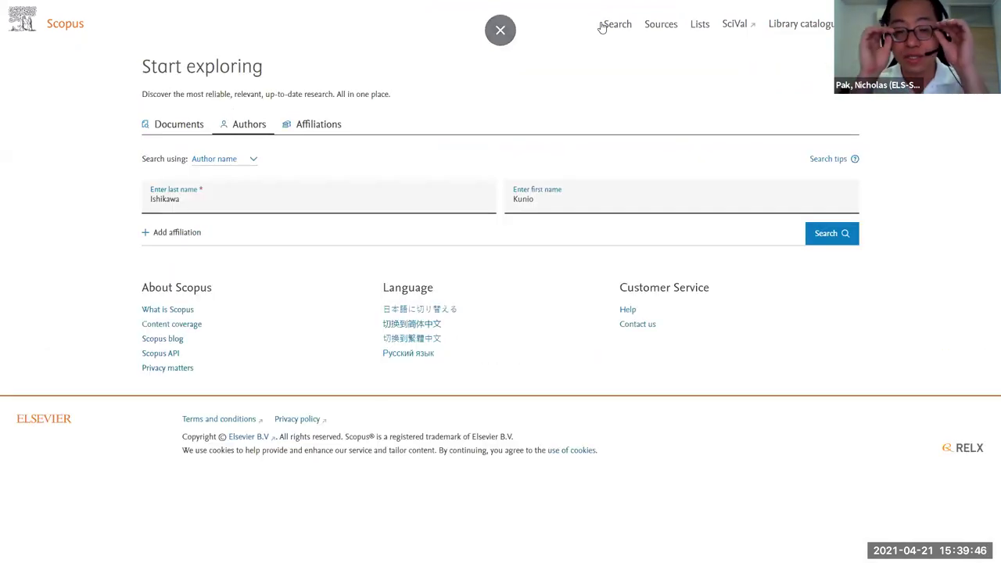
Search for the next requested author, splitting the full name into the last name and only the first of the given names.
key(ctrl+a)
text(Manjet Kaur Mehar Singh)
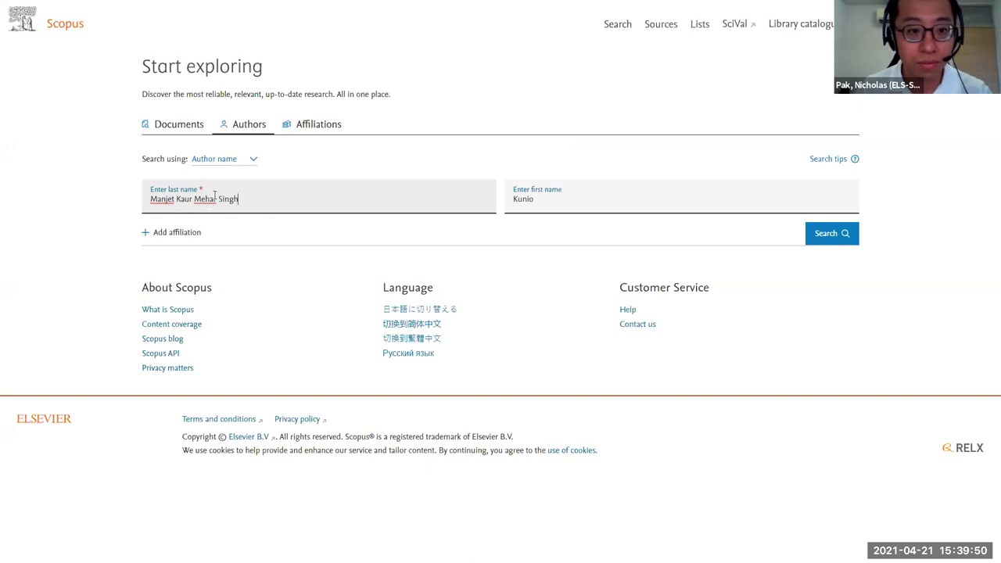
drag(219, 198, 152, 201)
key(ctrl+c)
key(BackSpace)
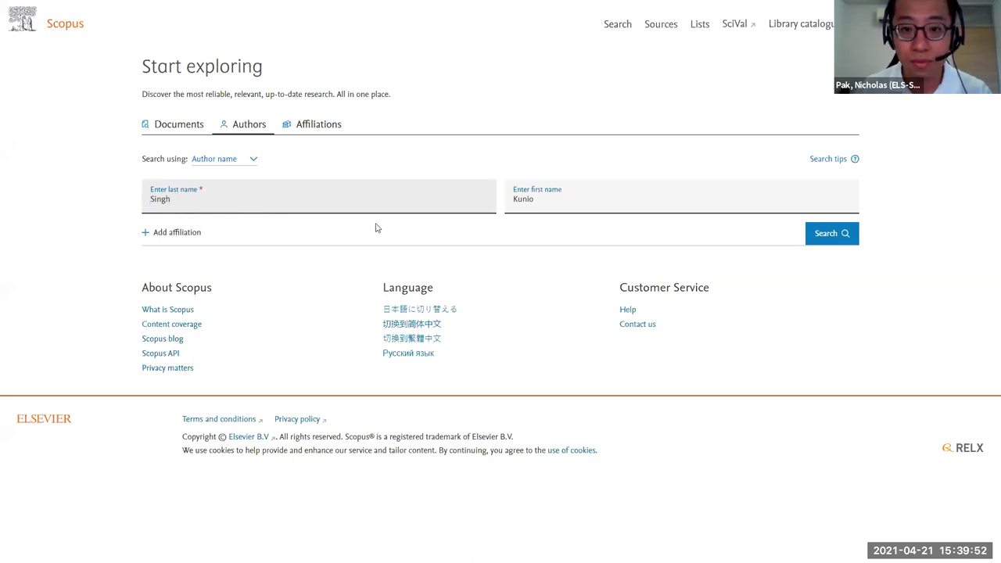
click(559, 196)
key(ctrl+a)
key(ctrl+v)
drag(539, 199, 757, 196)
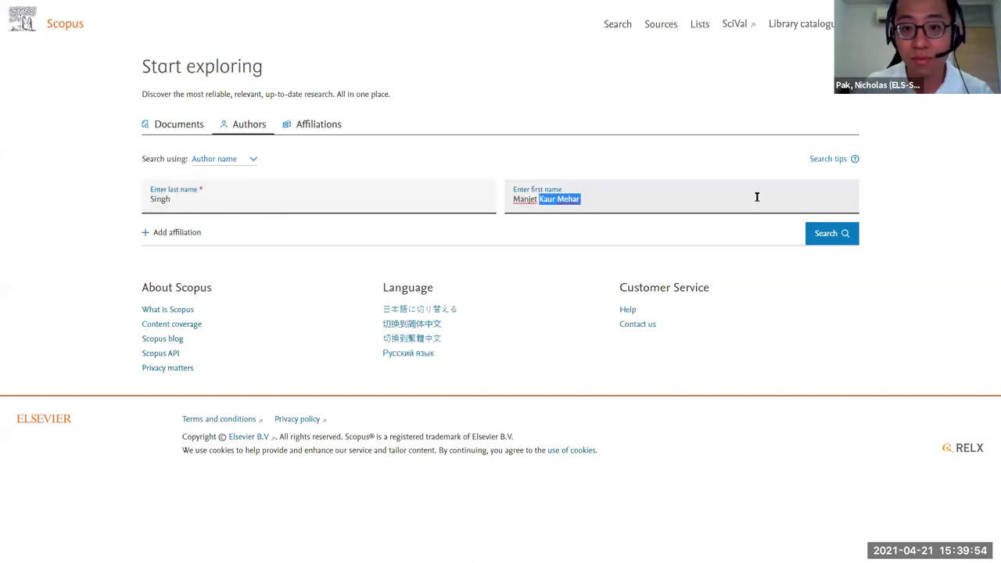
key(BackSpace)
key(Return)
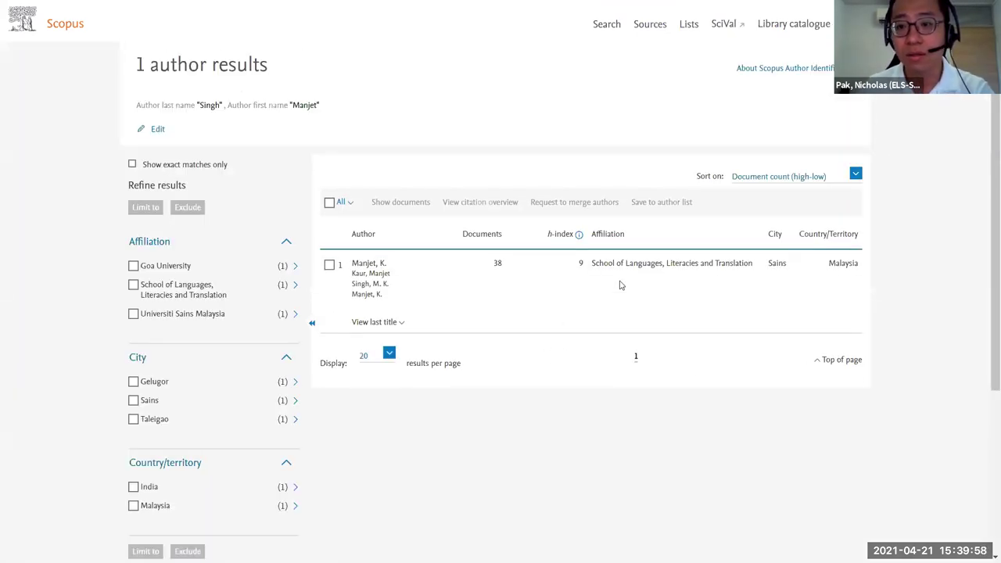
Open the found author's profile, show all author info with affiliation history, and review the metrics overview.
click(373, 267)
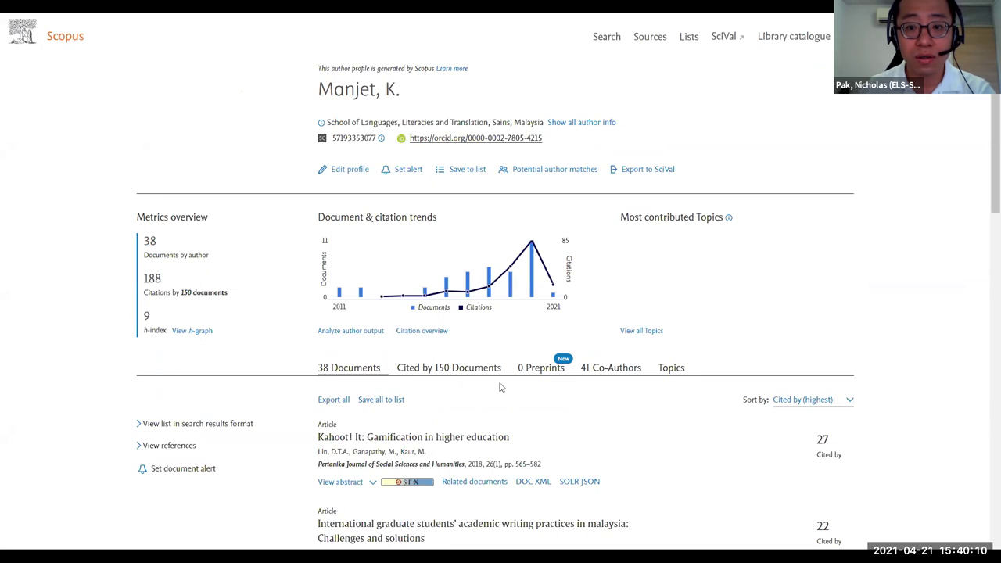
click(581, 122)
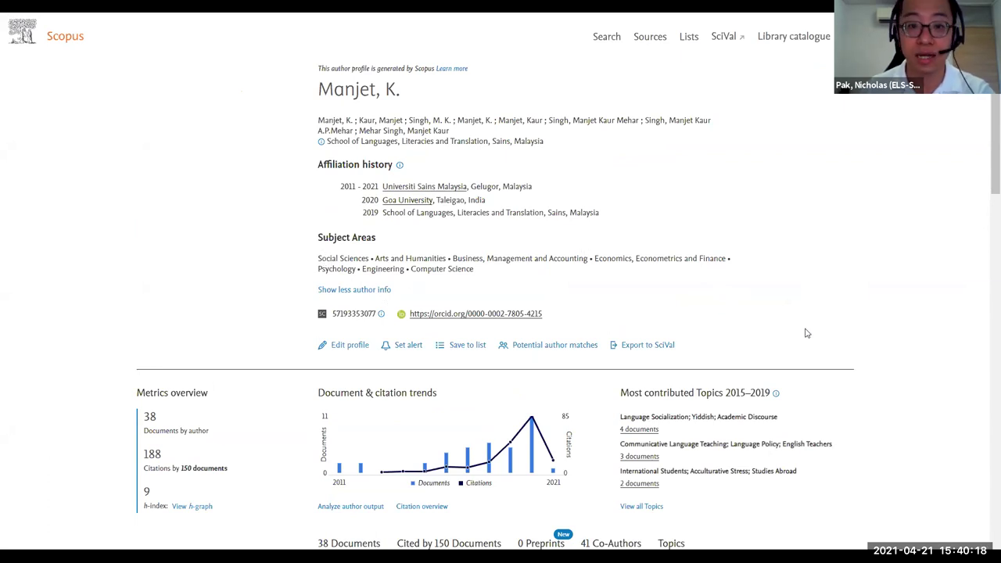
scroll(764, 302, down, 3)
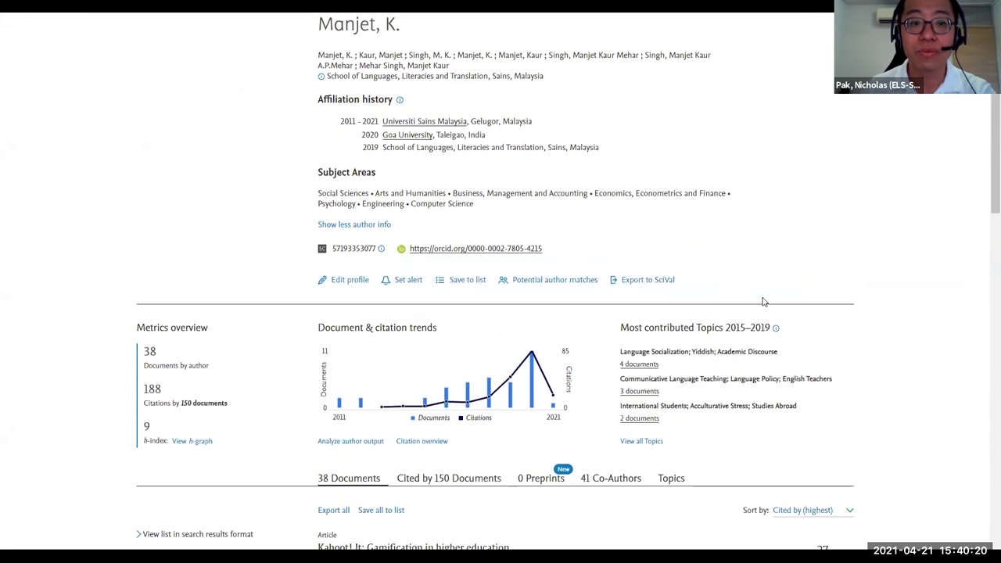
scroll(759, 301, down, 1)
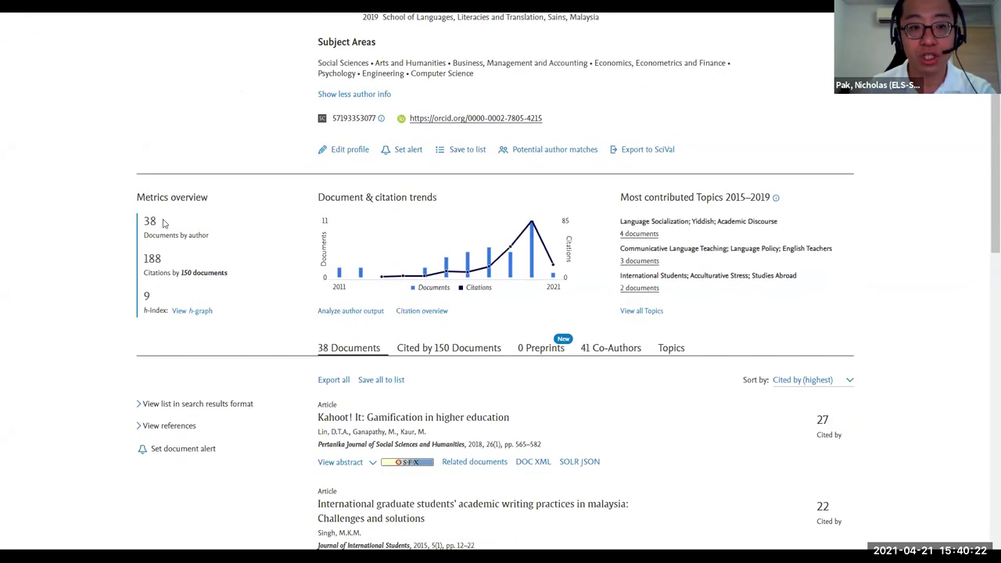
double_click(150, 222)
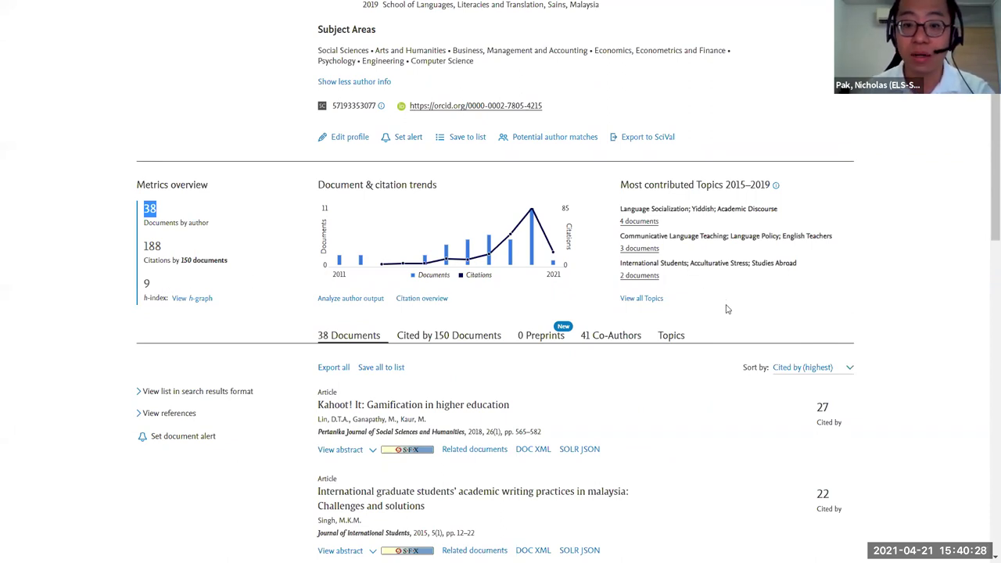
Sort the author's document list by Date (newest).
scroll(726, 309, down, 1)
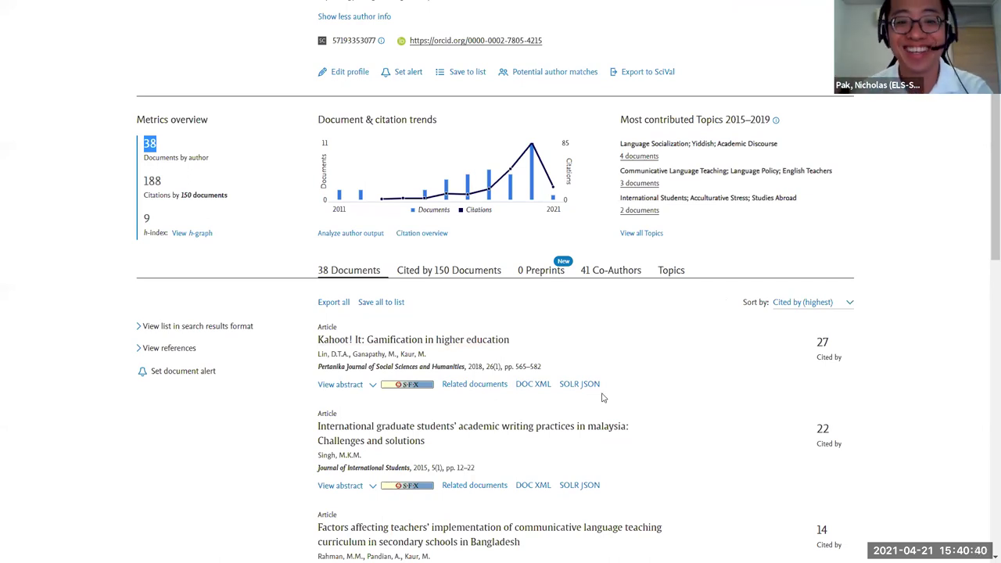
scroll(699, 402, down, 1)
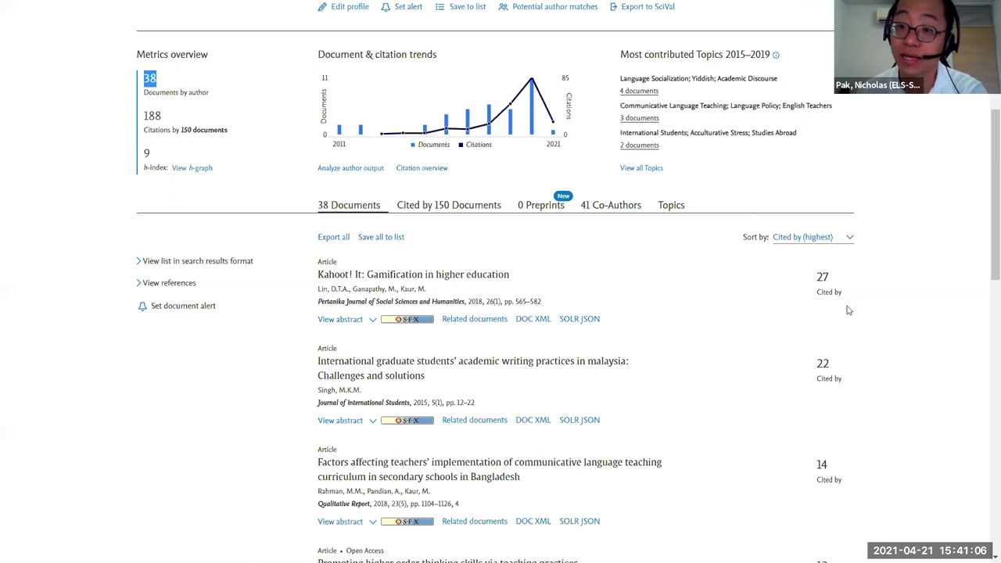
click(818, 242)
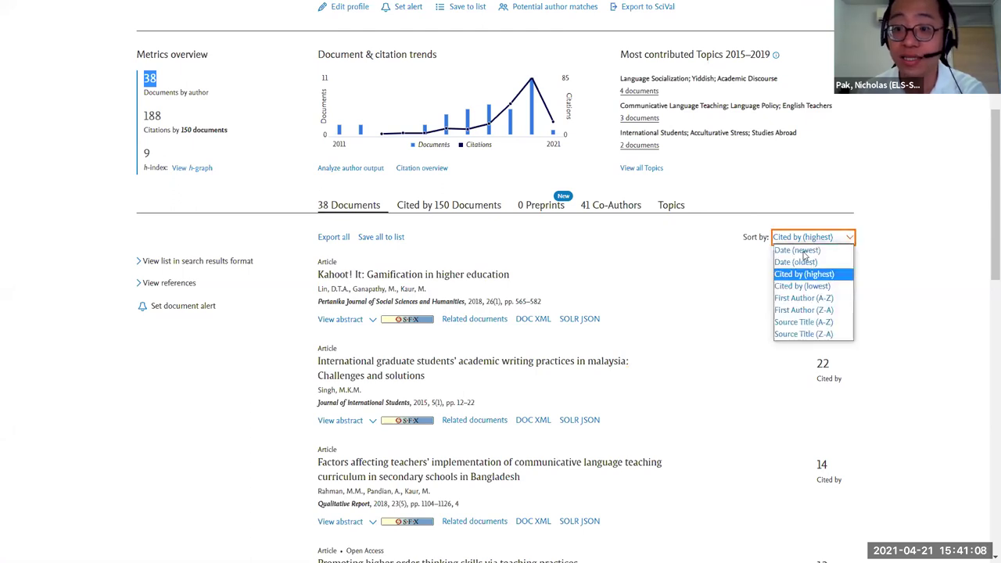
click(788, 252)
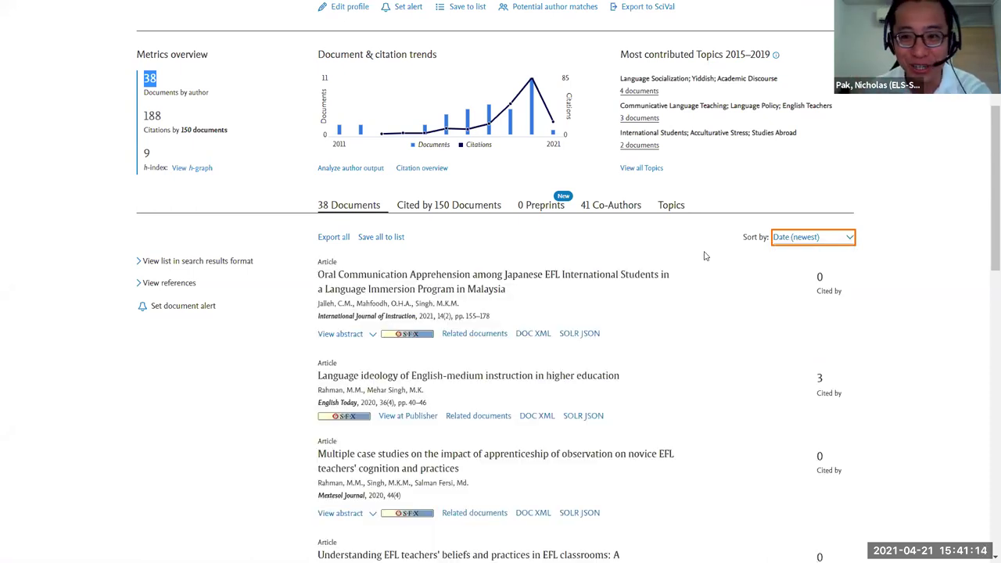
click(971, 316)
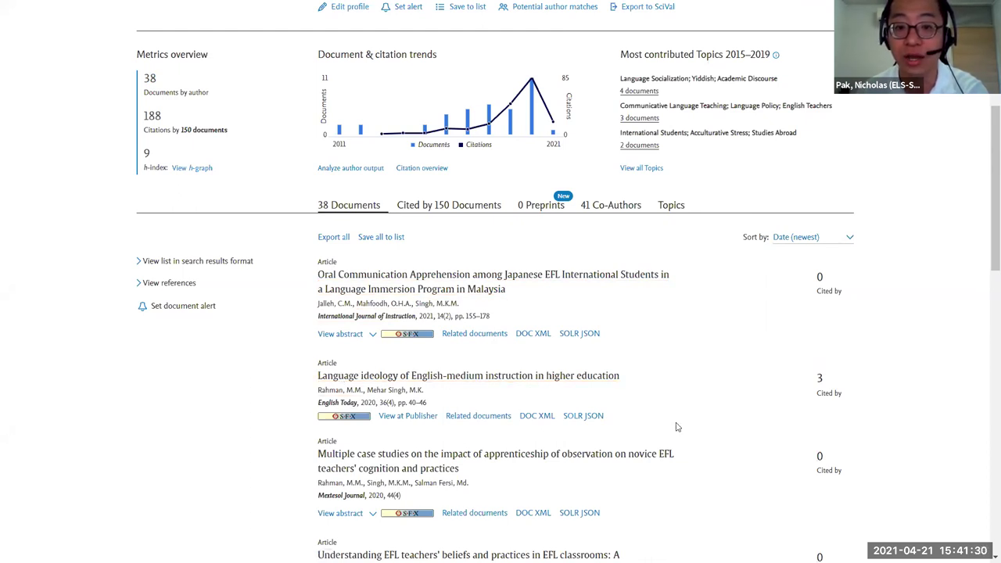
Show the author's topics and examine the author documents and Topic Field-Weighted Citation Impact for each one.
scroll(676, 426, down, 1)
scroll(675, 391, up, 3)
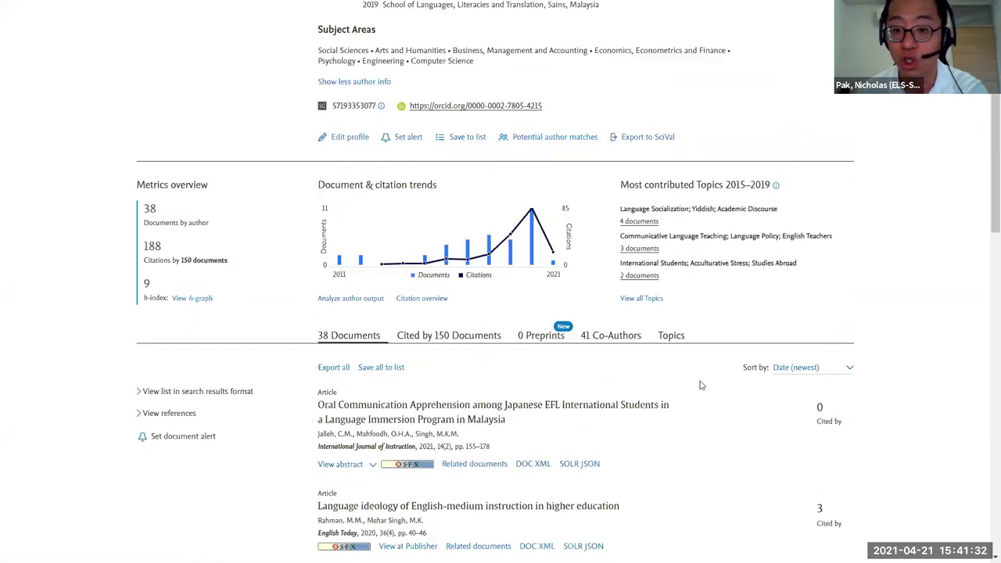
click(671, 336)
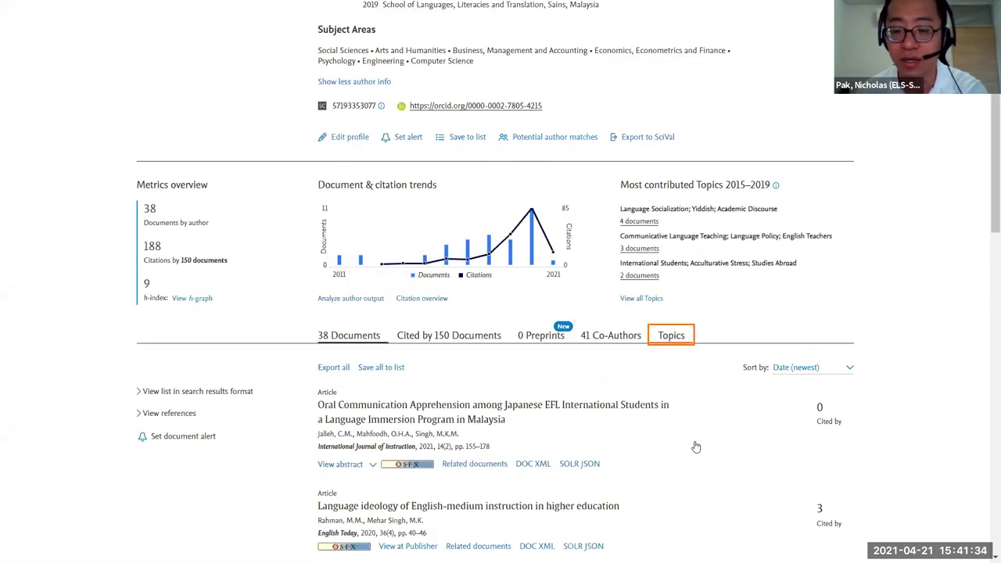
scroll(390, 442, down, 2)
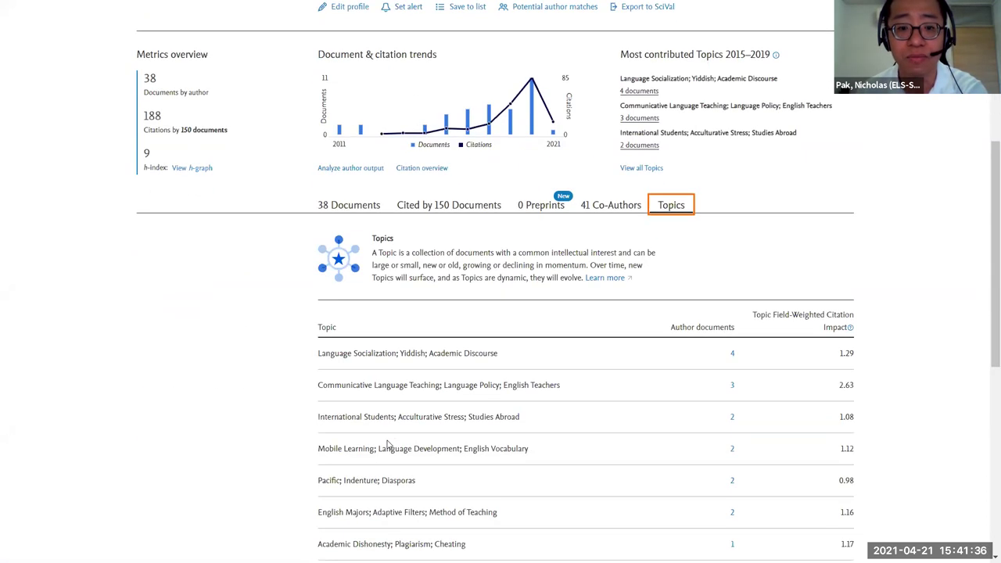
scroll(262, 401, down, 1)
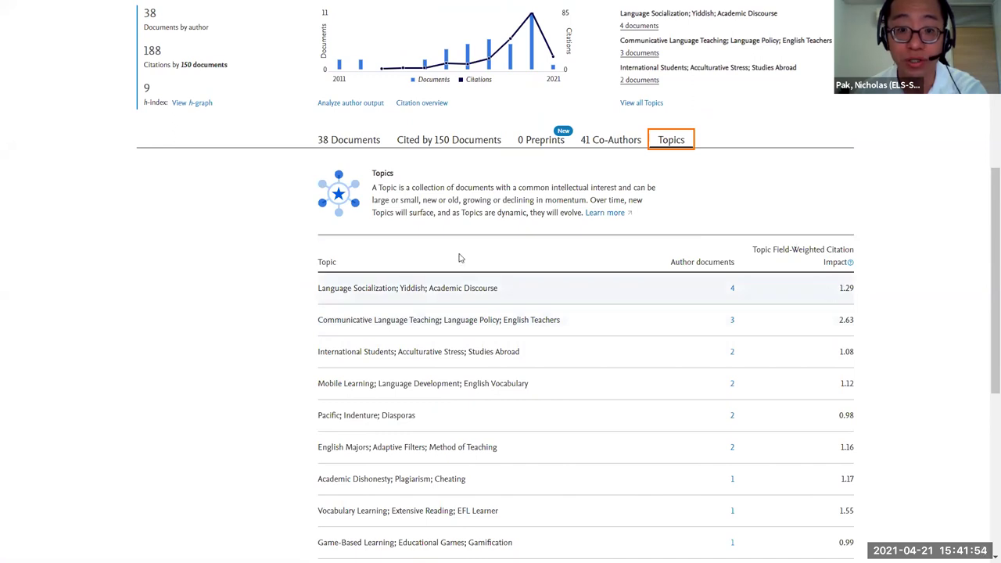
click(342, 288)
click(844, 321)
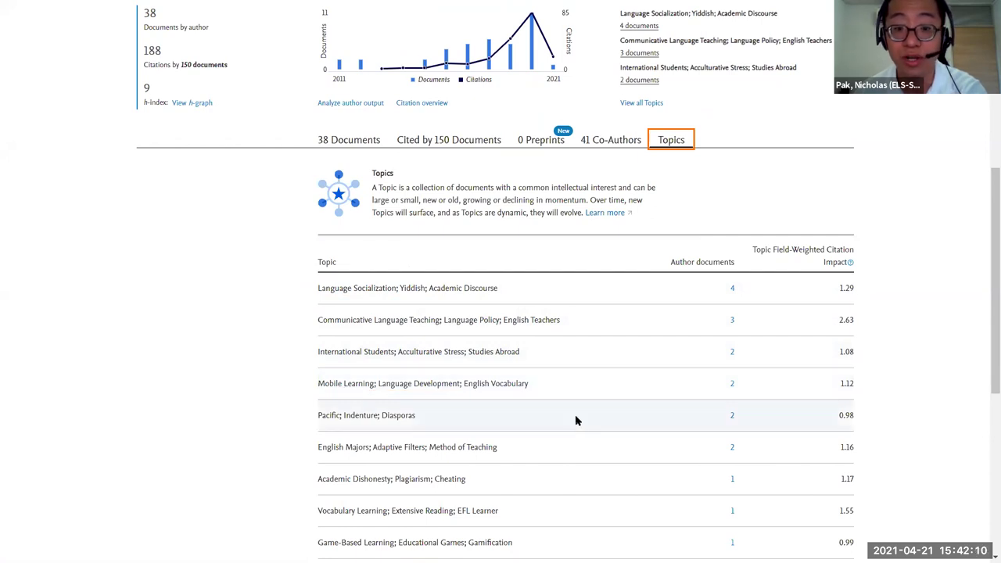
mouse_move(502, 32)
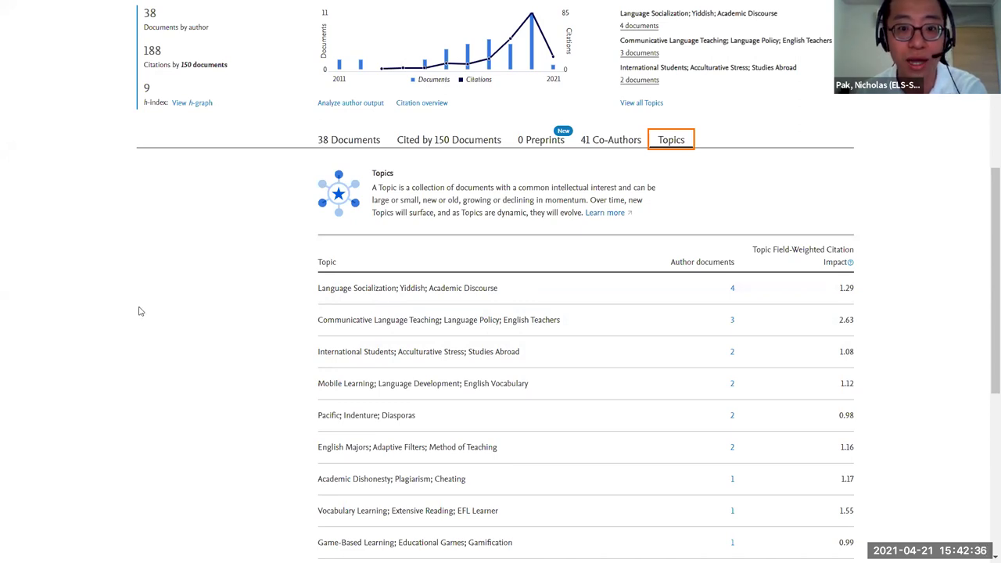
Start editing the author profile, choose a fuller name variant as the preferred name, and proceed to the document review.
click(179, 326)
scroll(179, 325, up, 3)
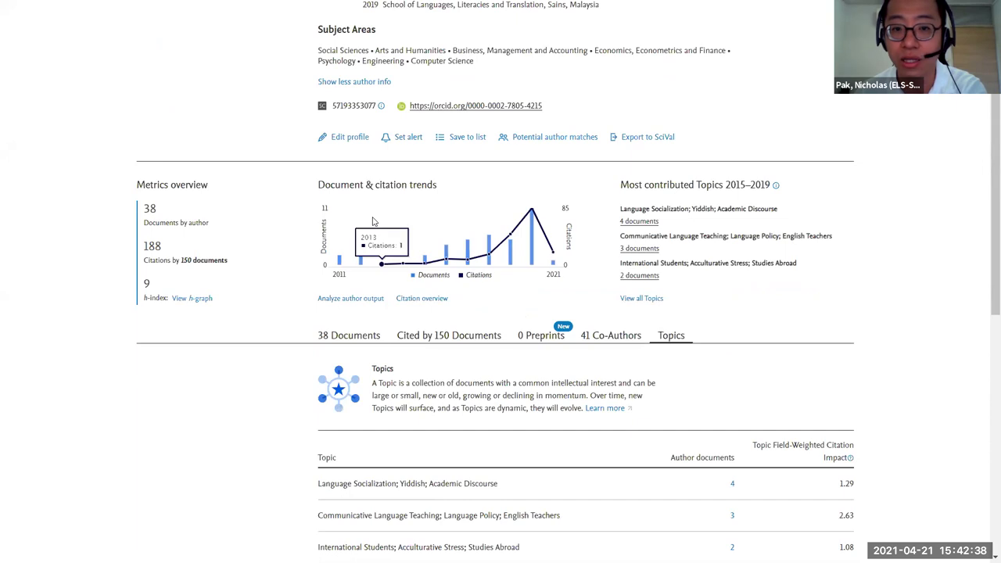
click(352, 138)
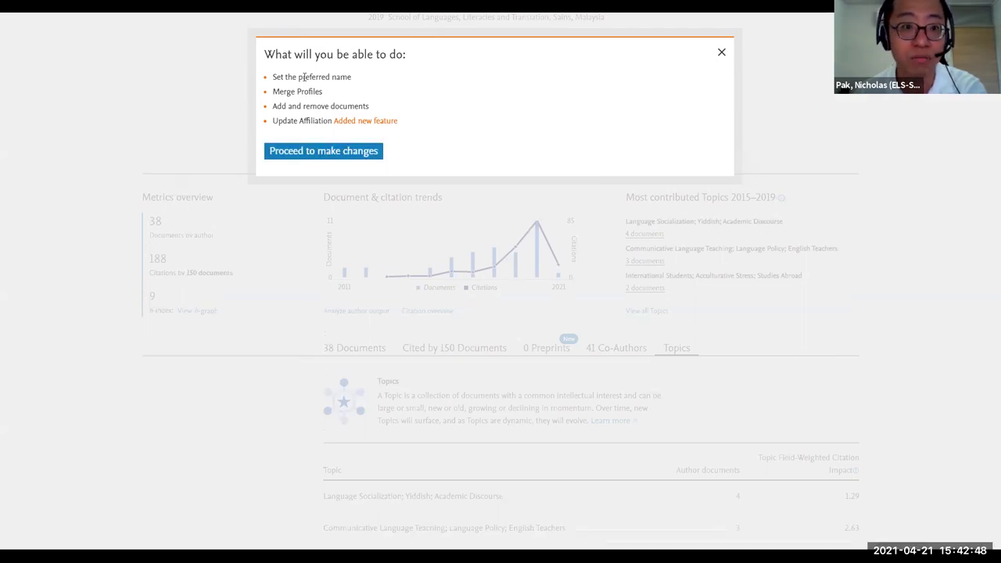
click(279, 150)
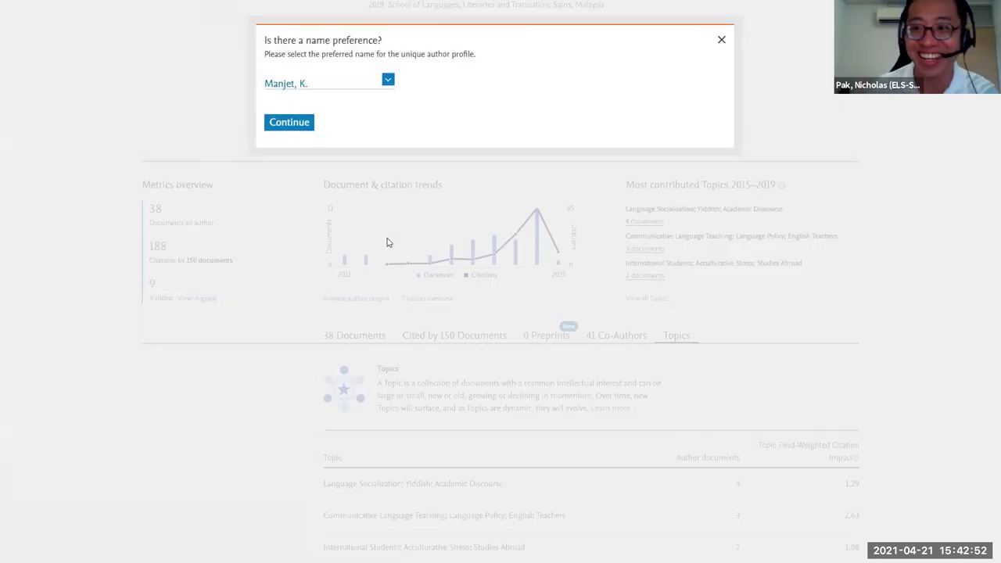
click(321, 83)
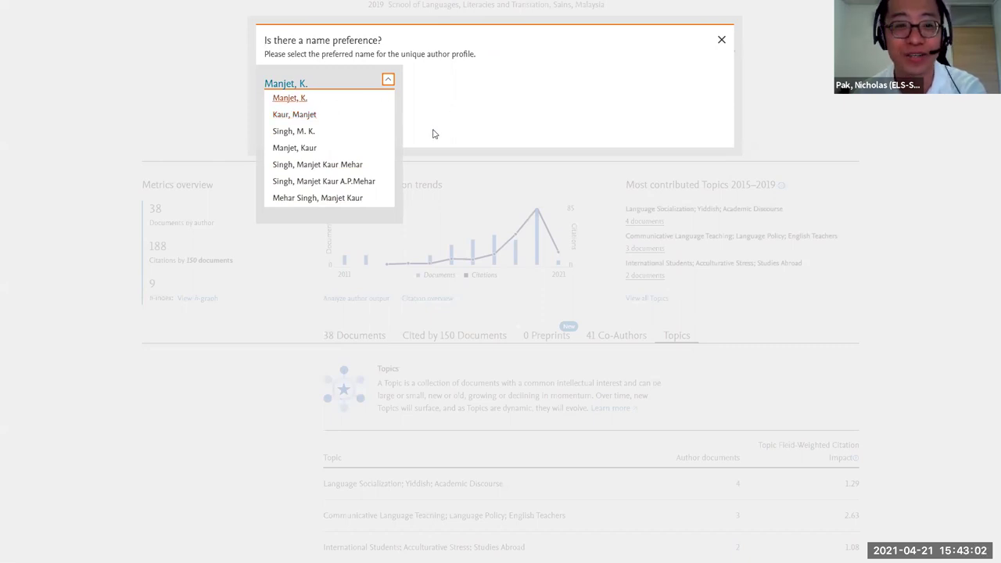
click(353, 205)
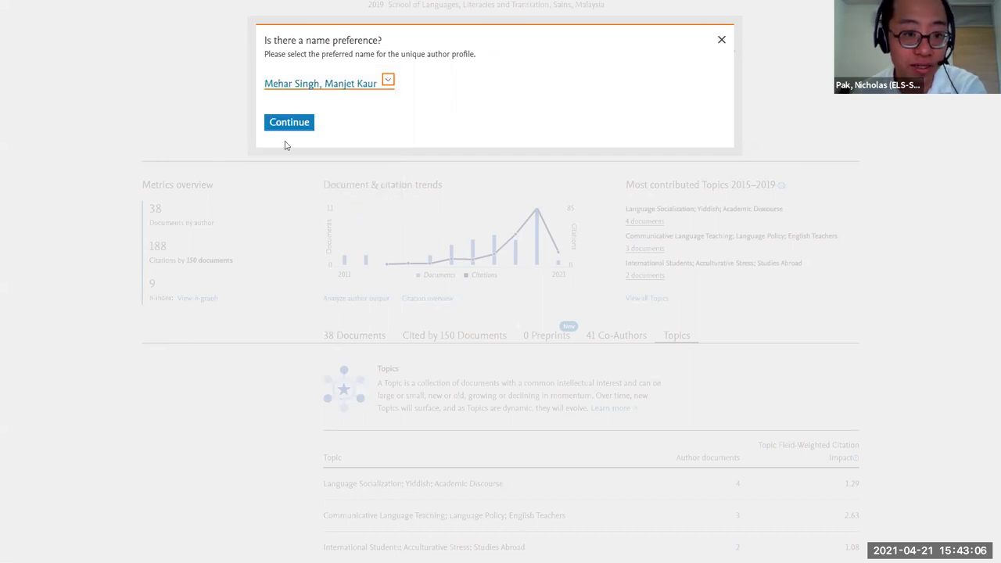
click(288, 121)
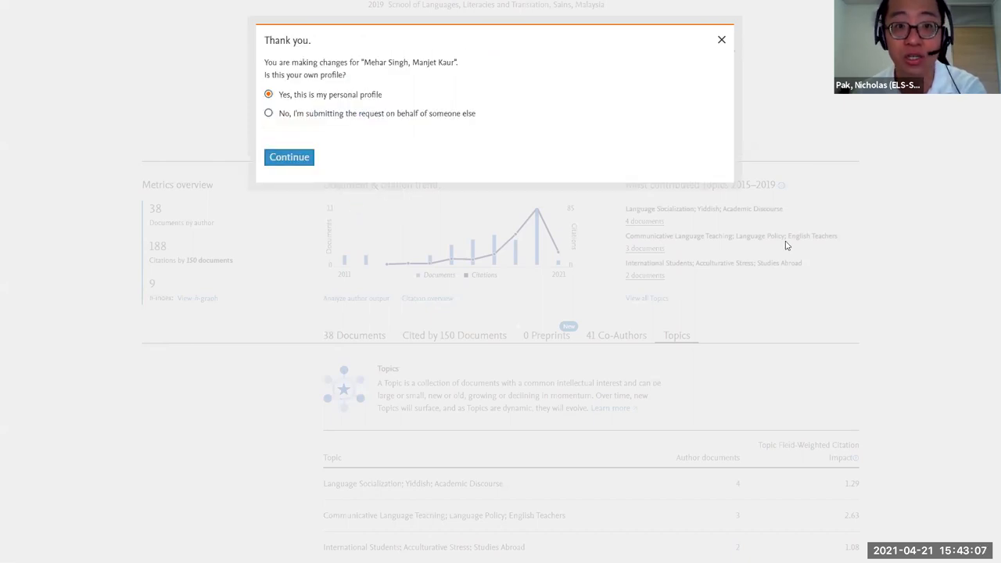
click(335, 118)
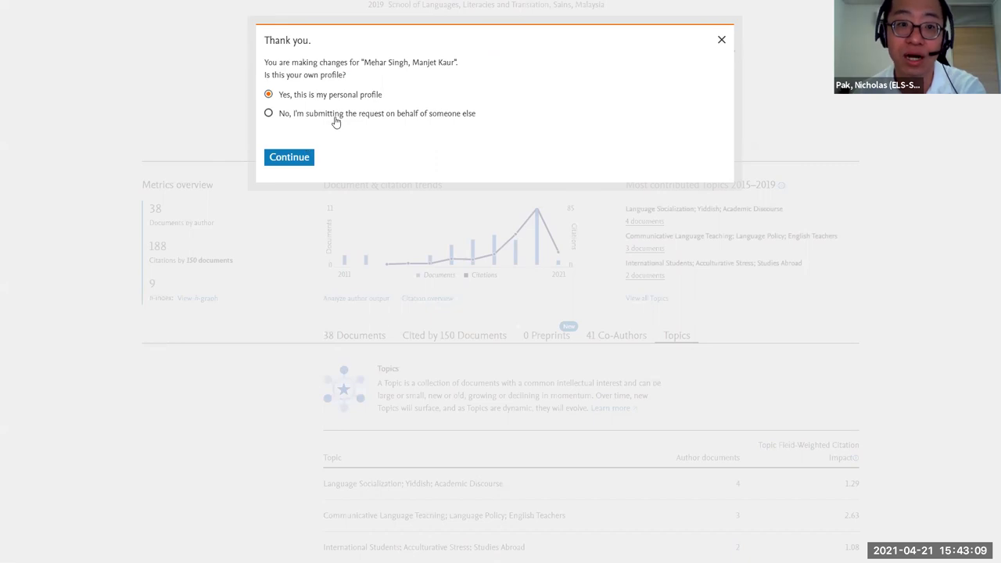
click(307, 160)
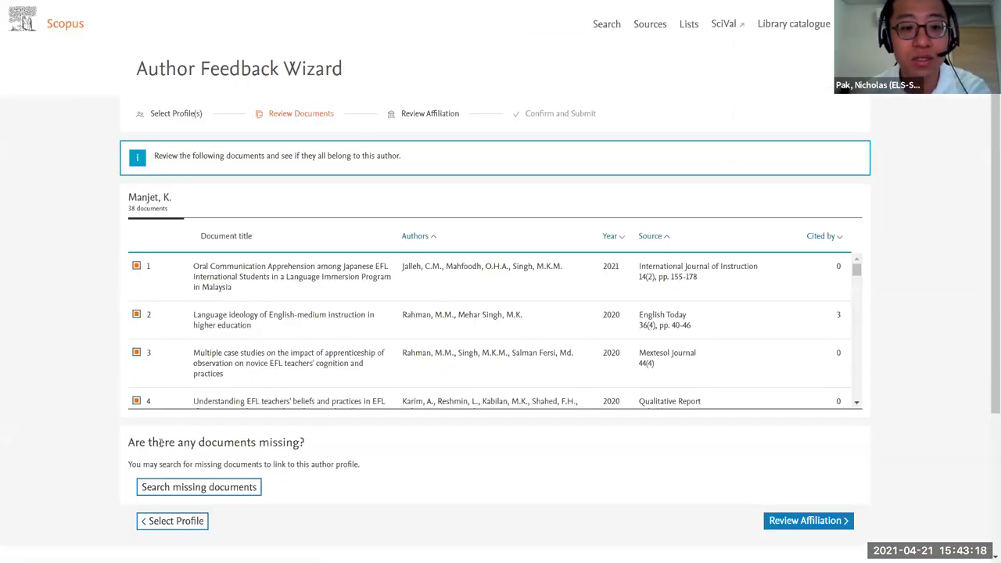
View the search form for missing documents, close it, and leave the Author Feedback Wizard for the author's profile.
click(256, 487)
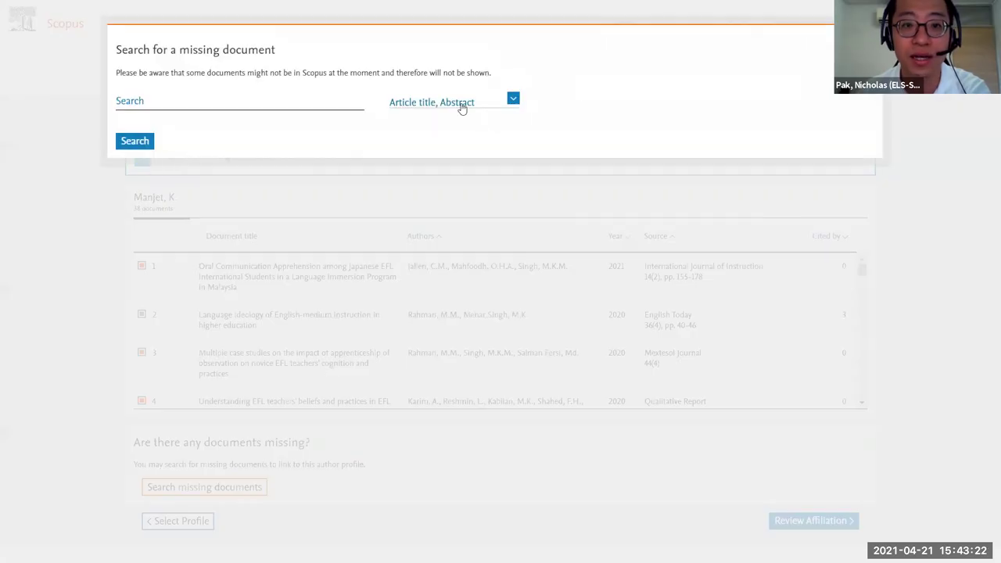
click(253, 100)
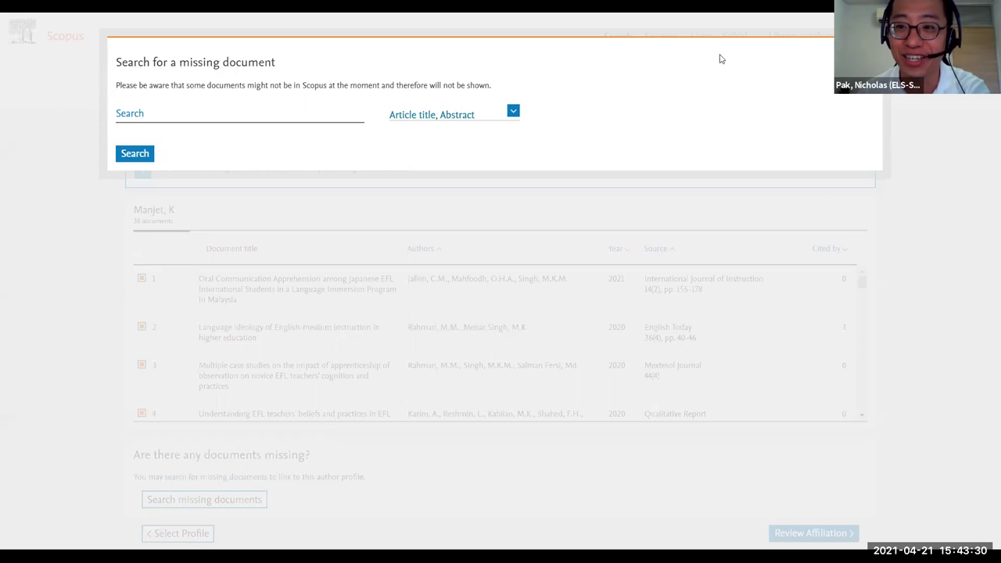
click(95, 241)
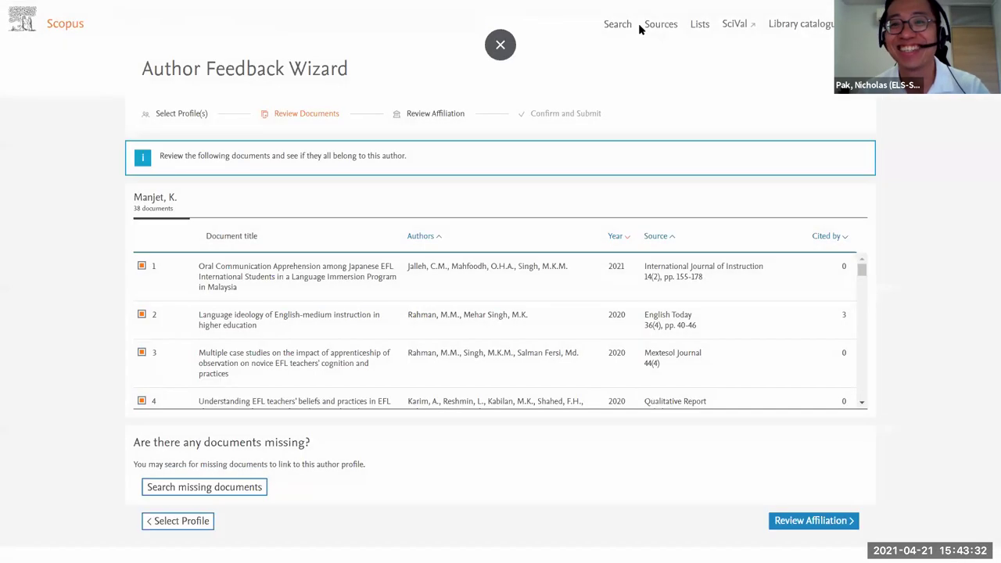
click(173, 119)
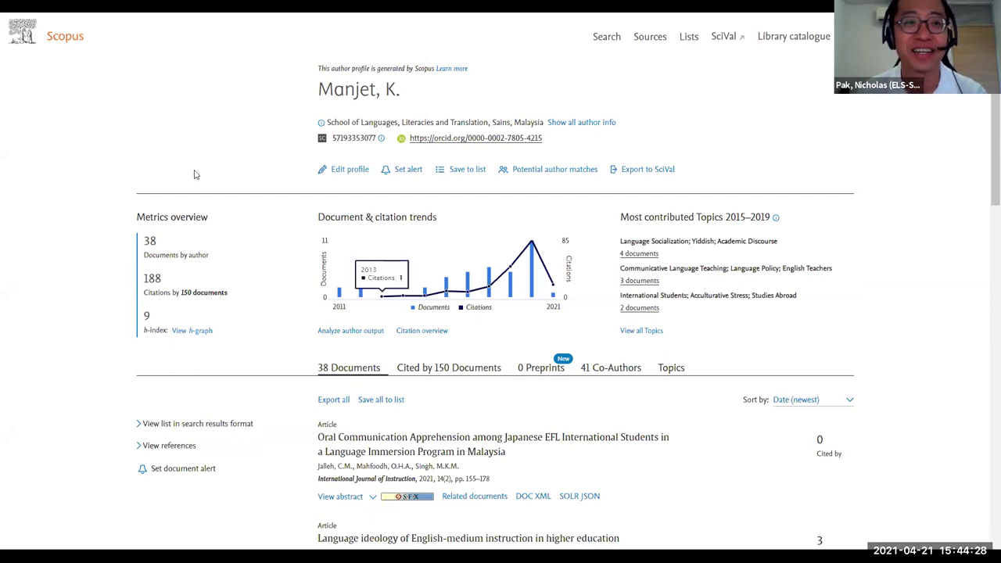
Return to the start page and run an author search with the requested researcher's last name and first name.
click(28, 30)
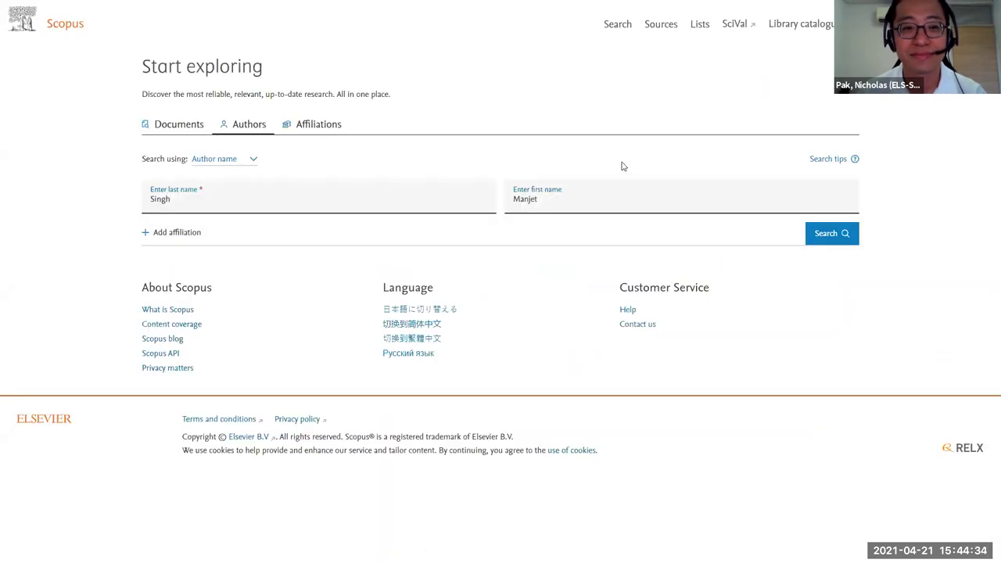
double_click(291, 219)
text(Kaiming He)
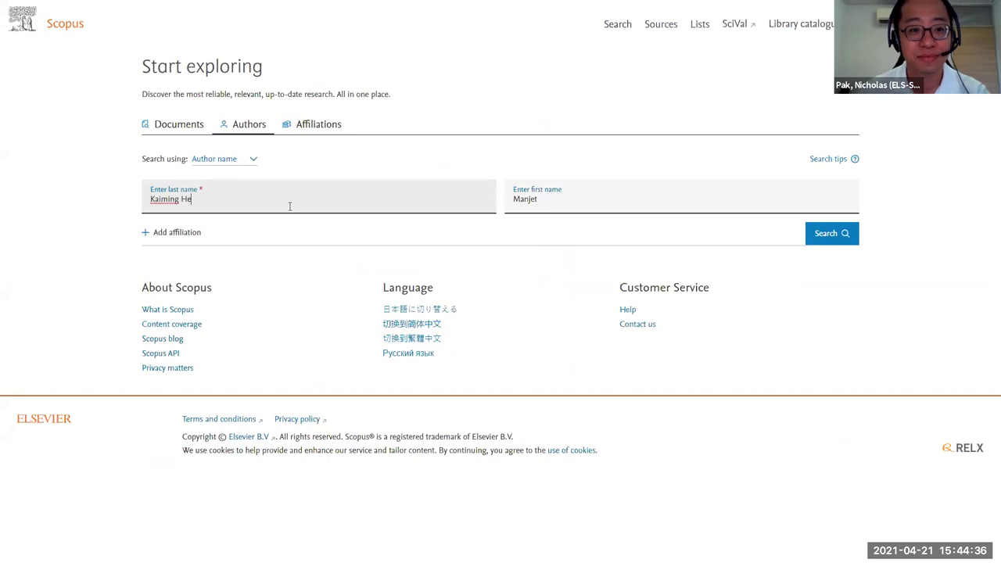
key(Home)
key(ctrl+shift+Right)
key(BackSpace)
key(Tab)
text(Kaiming)
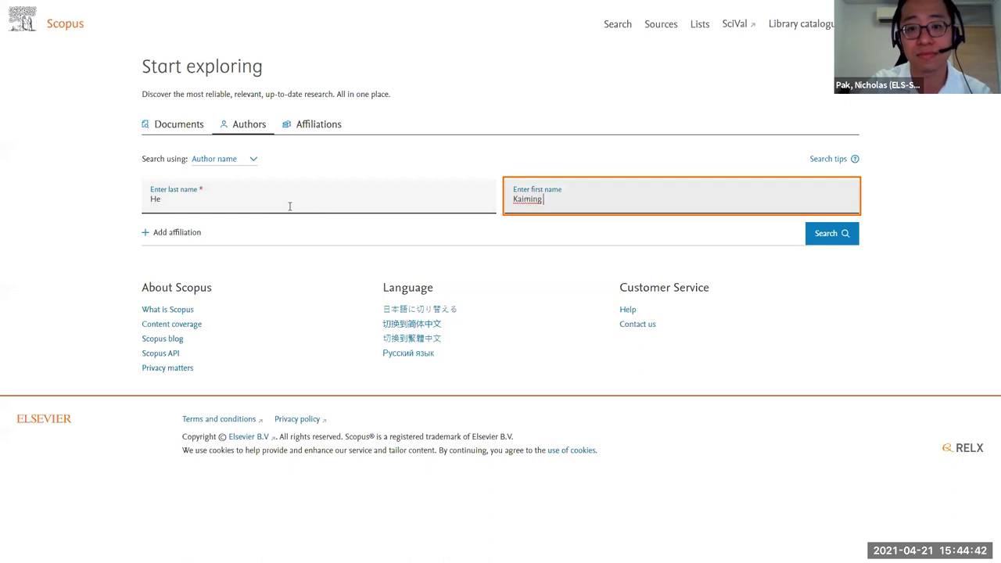
key(Return)
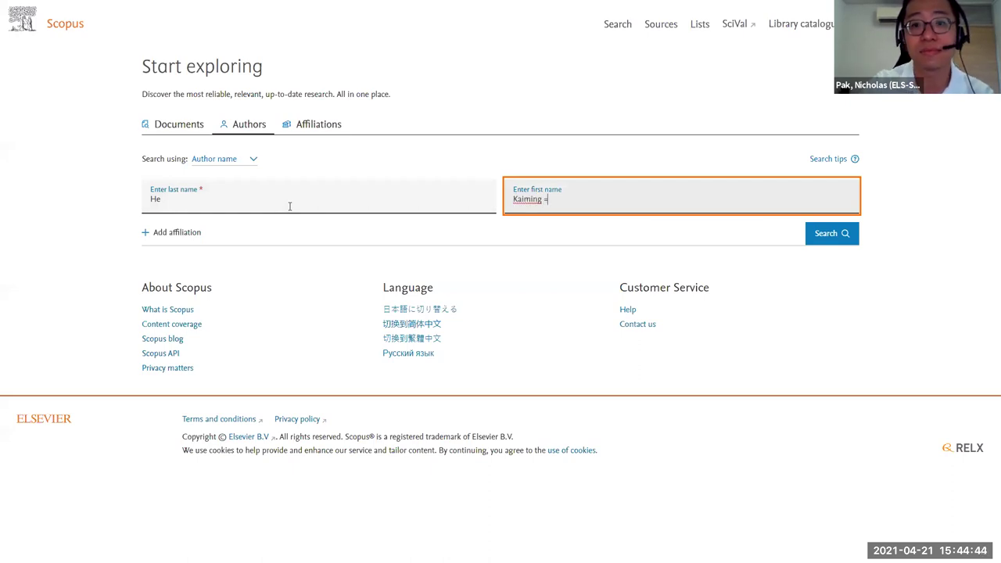
key(Return)
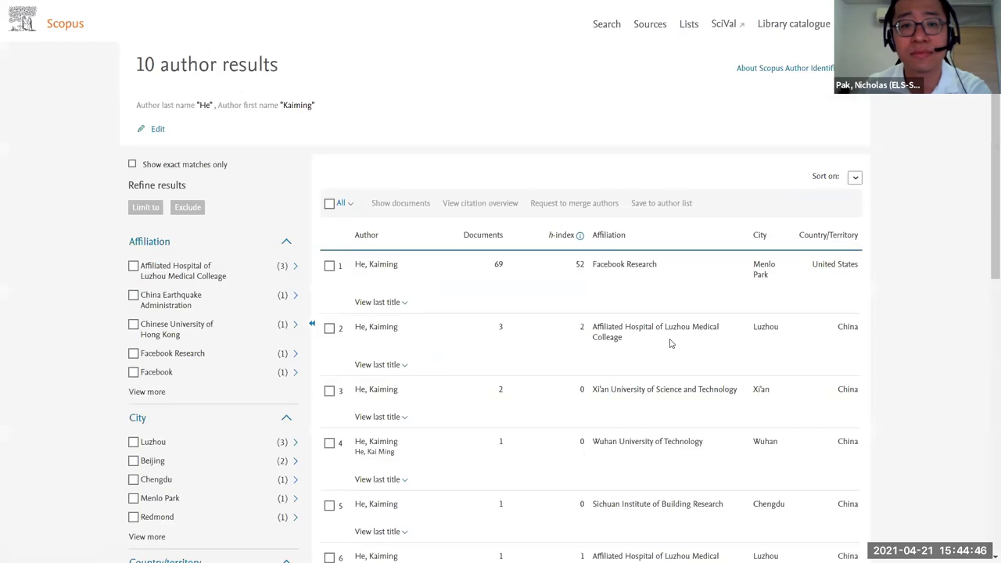
Open the profile of the matching author at Facebook Research and review the affiliation history, subject areas and metrics overview.
click(661, 388)
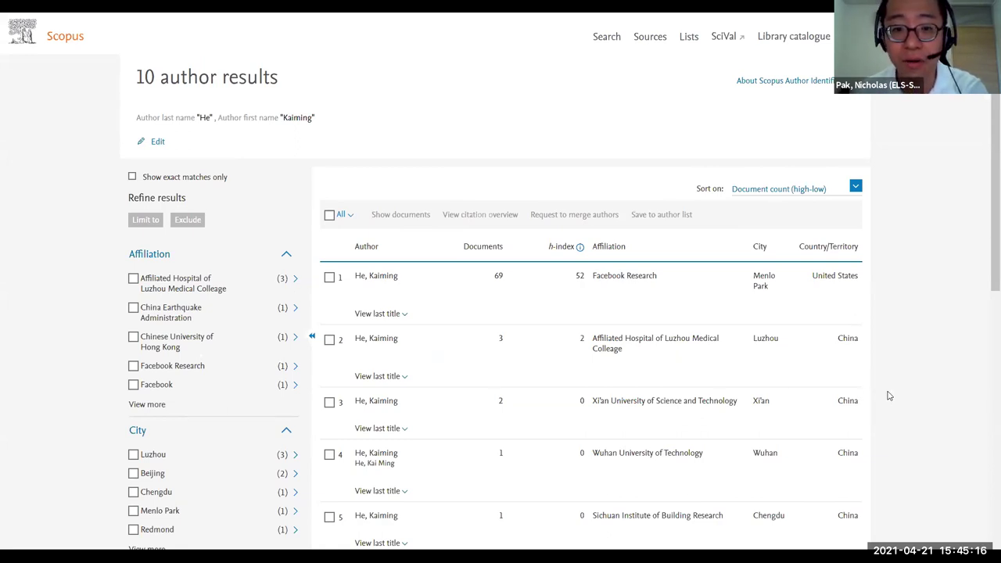
scroll(360, 264, down, 1)
click(371, 267)
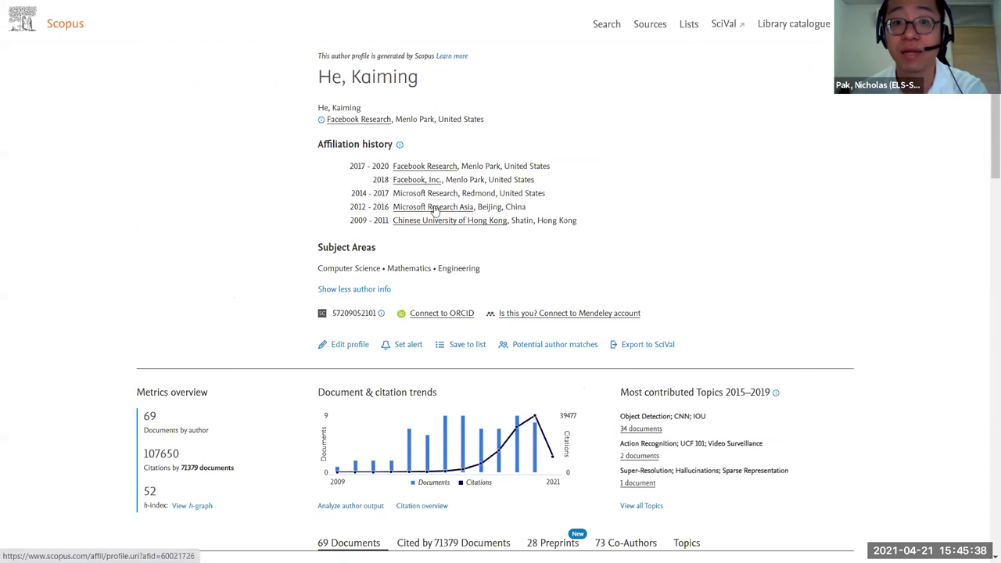
scroll(436, 198, down, 3)
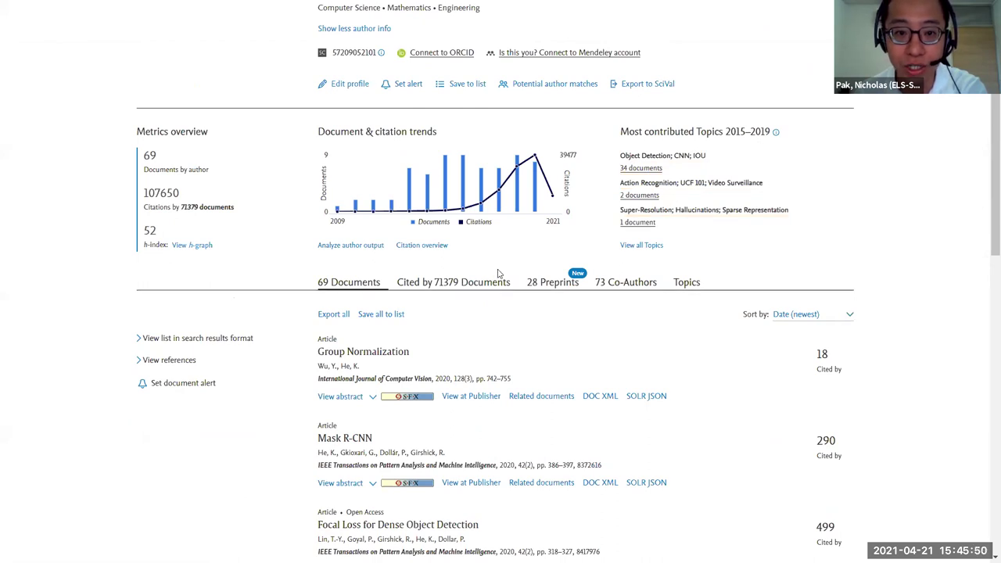
scroll(500, 272, up, 3)
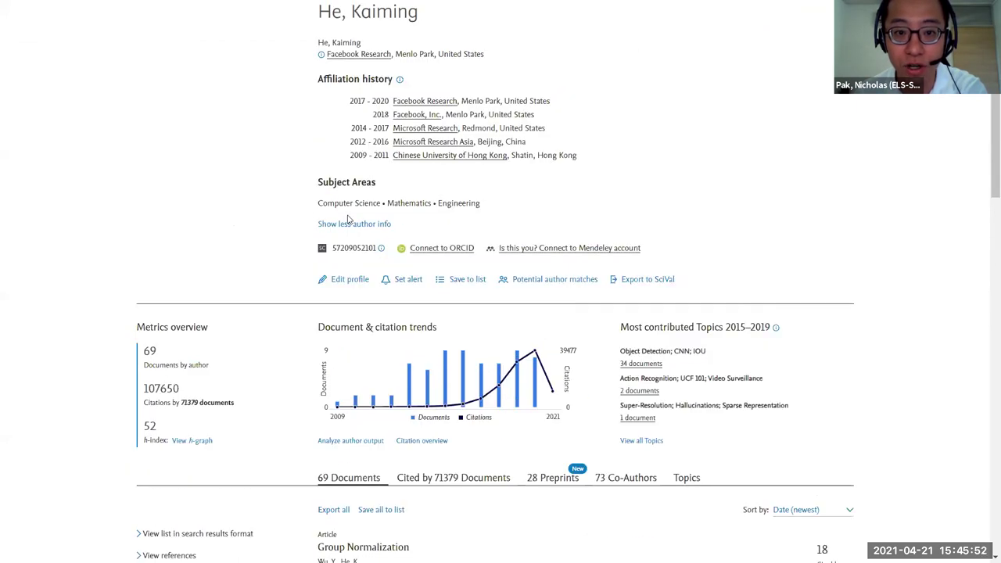
scroll(746, 315, down, 3)
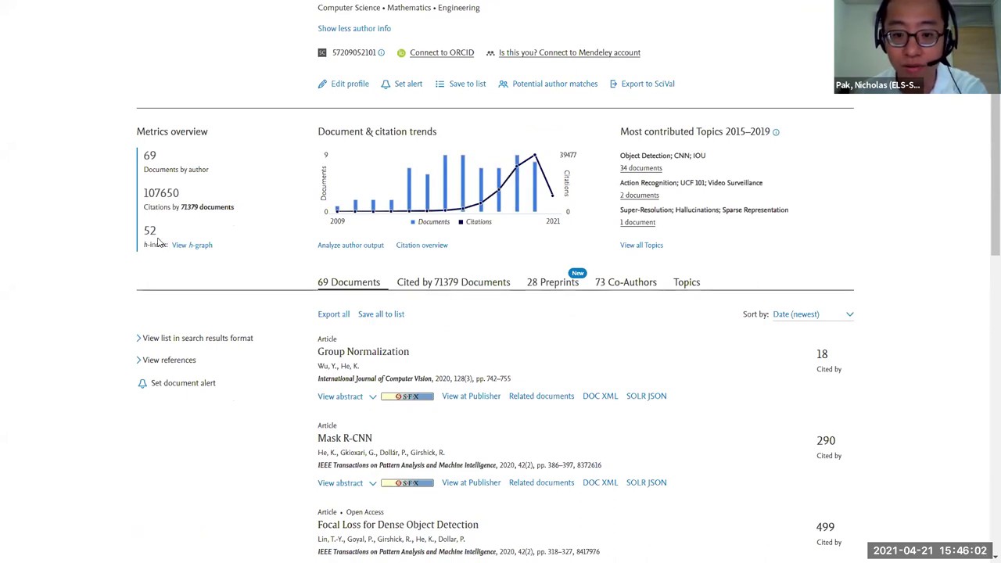
scroll(796, 345, down, 1)
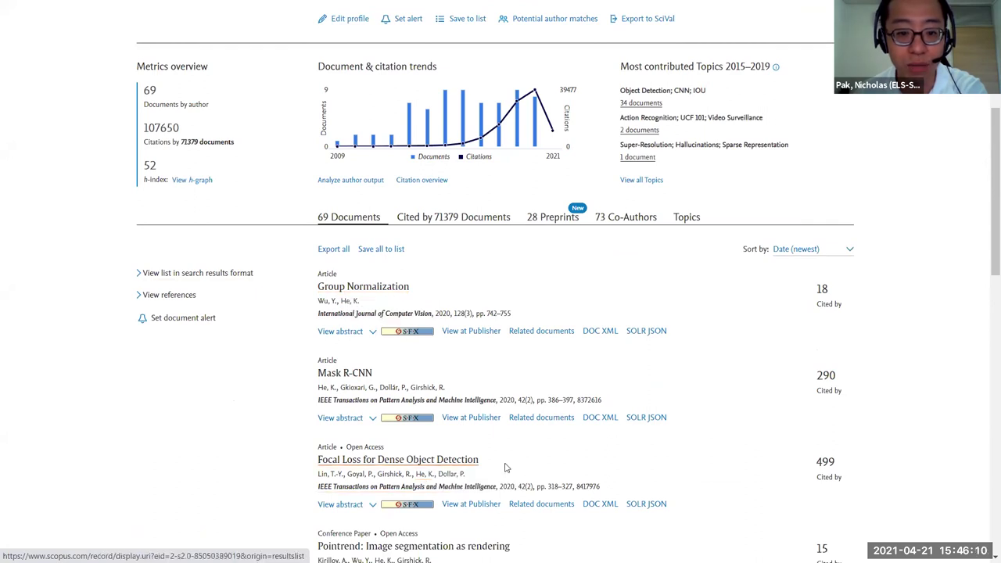
Sort the author's document list by Cited by (highest).
scroll(505, 467, down, 1)
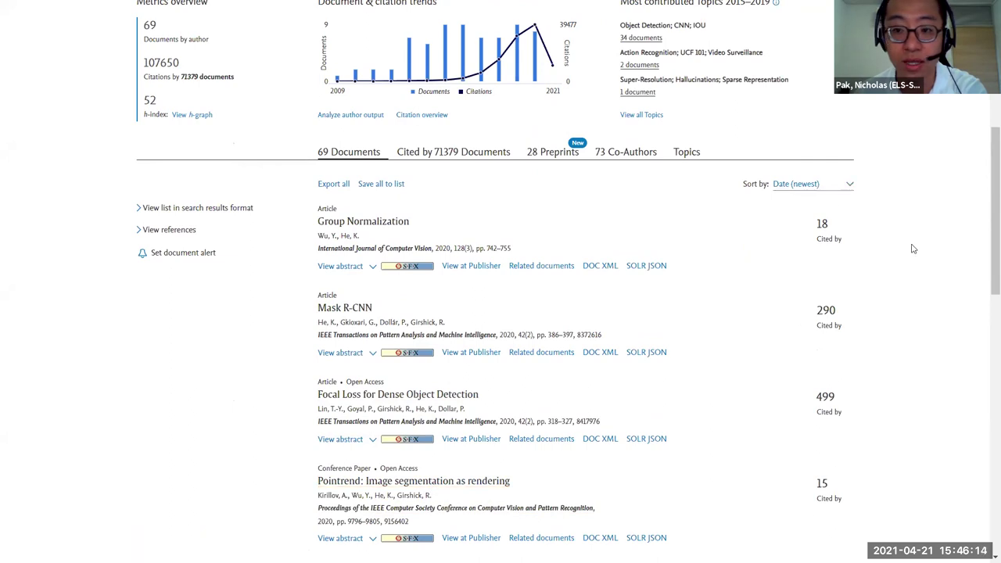
click(817, 185)
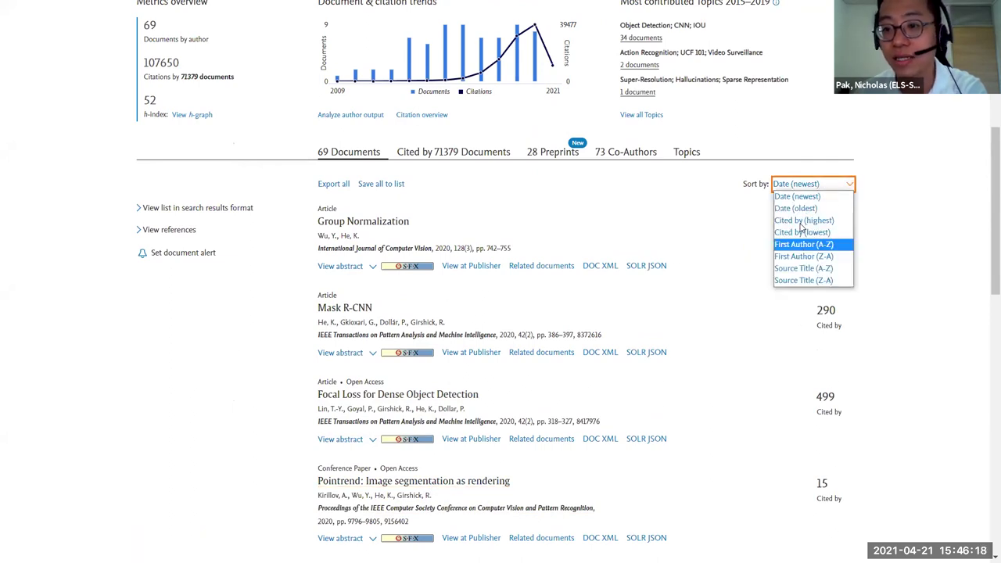
click(787, 224)
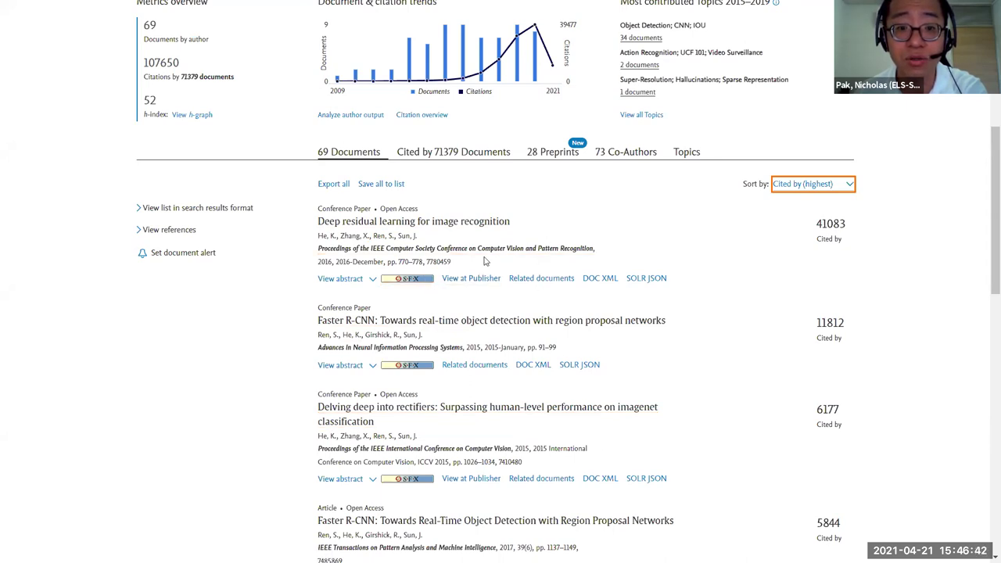
scroll(525, 352, down, 1)
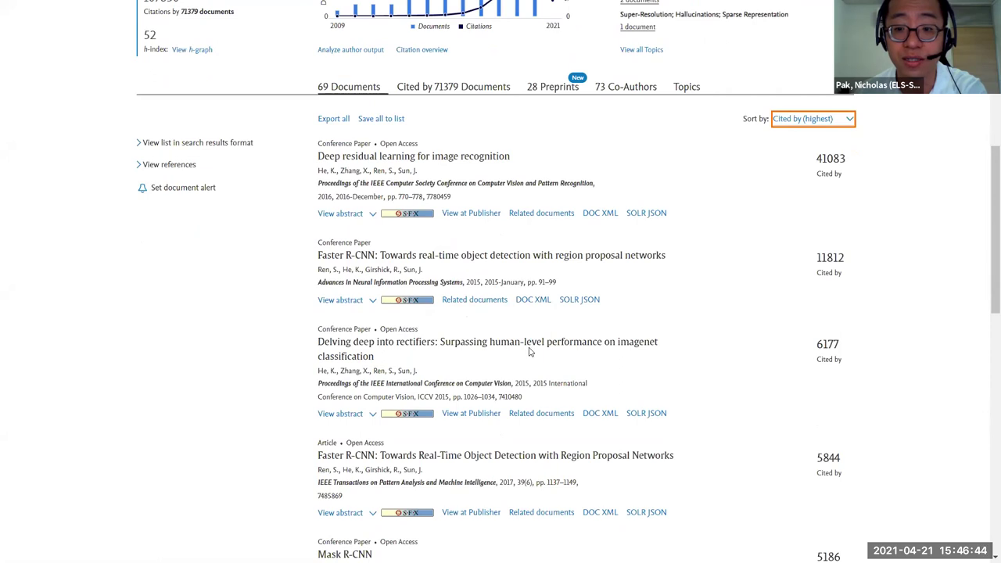
Open the paper "Deep residual learning for image recognition" and examine its authors, abstract, citation metrics, SciVal Topic Prominence and indexed keywords.
scroll(529, 352, up, 3)
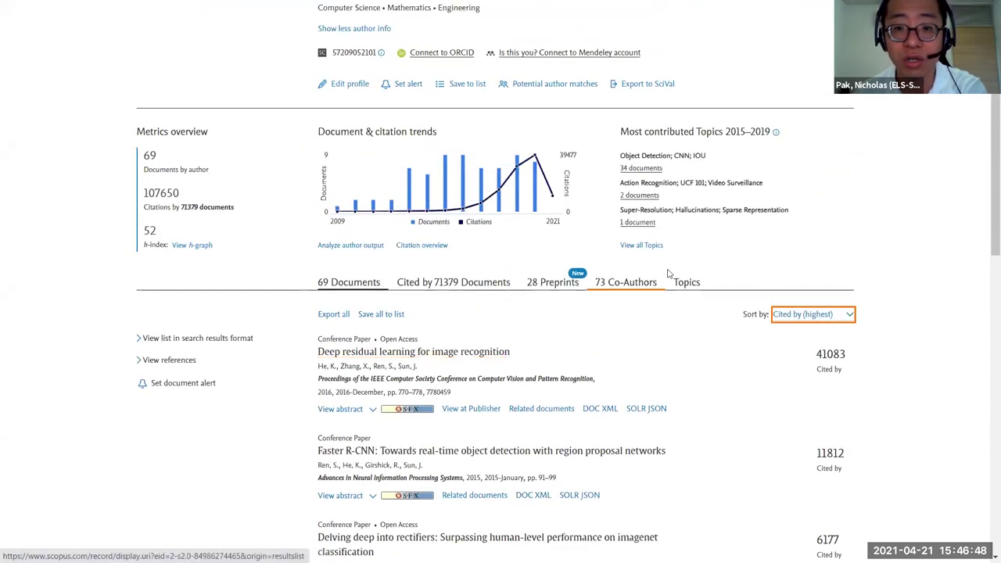
click(406, 353)
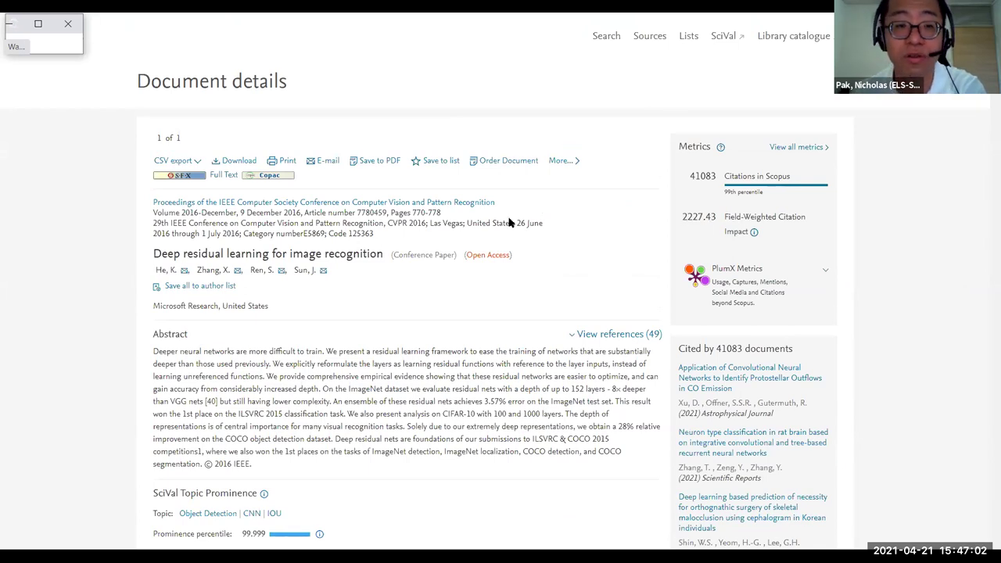
scroll(431, 305, down, 1)
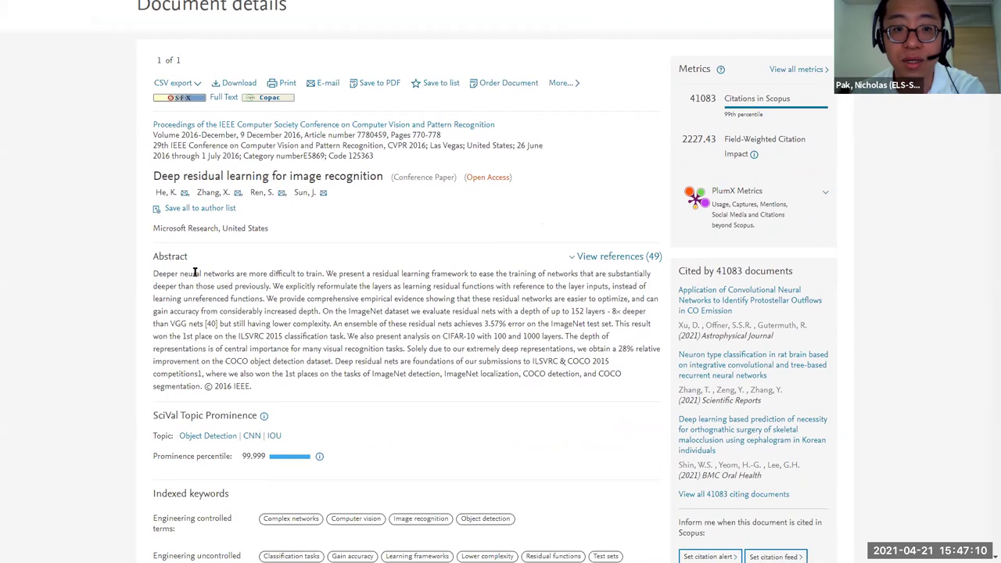
scroll(313, 266, up, 1)
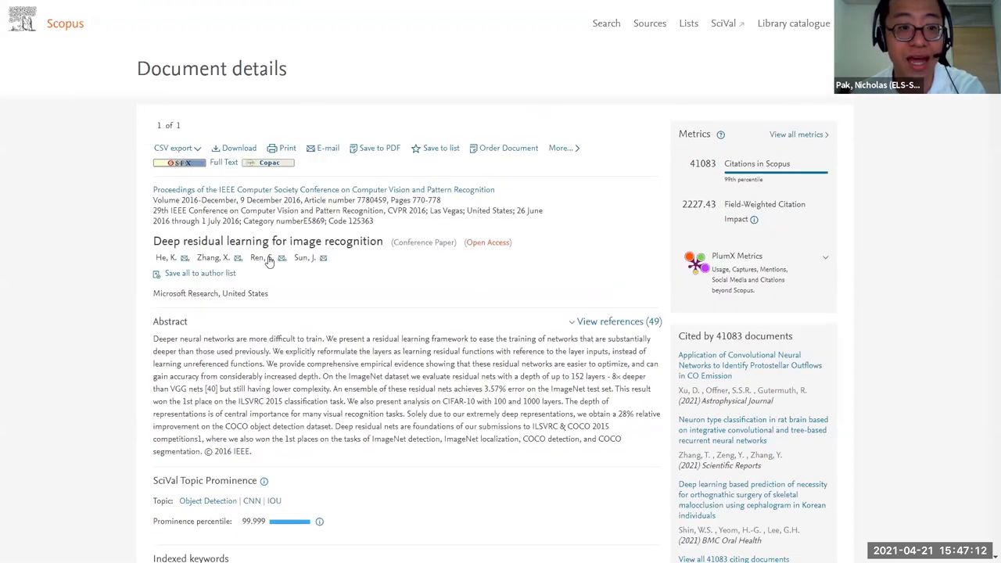
scroll(266, 302, down, 3)
scroll(266, 291, down, 3)
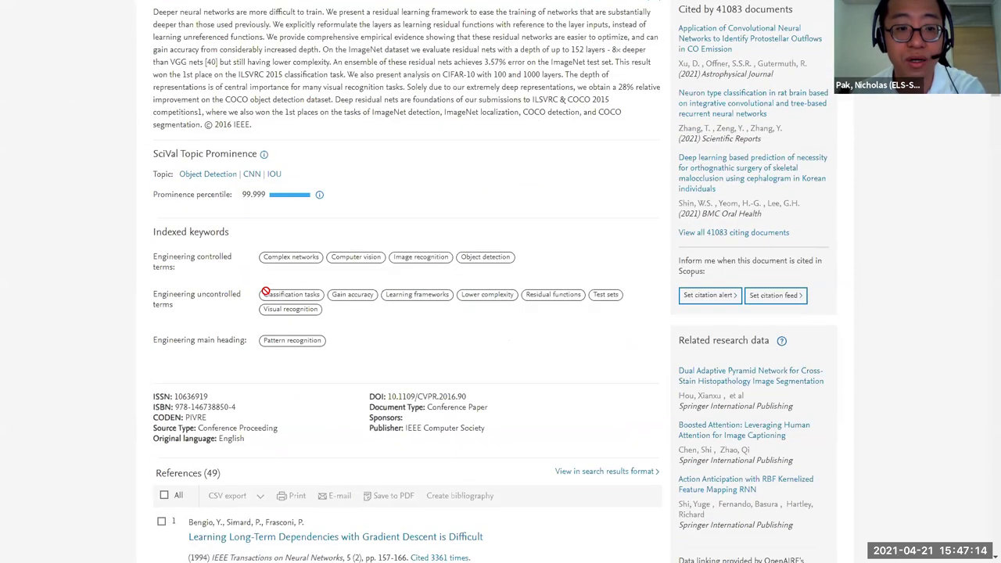
scroll(266, 294, up, 3)
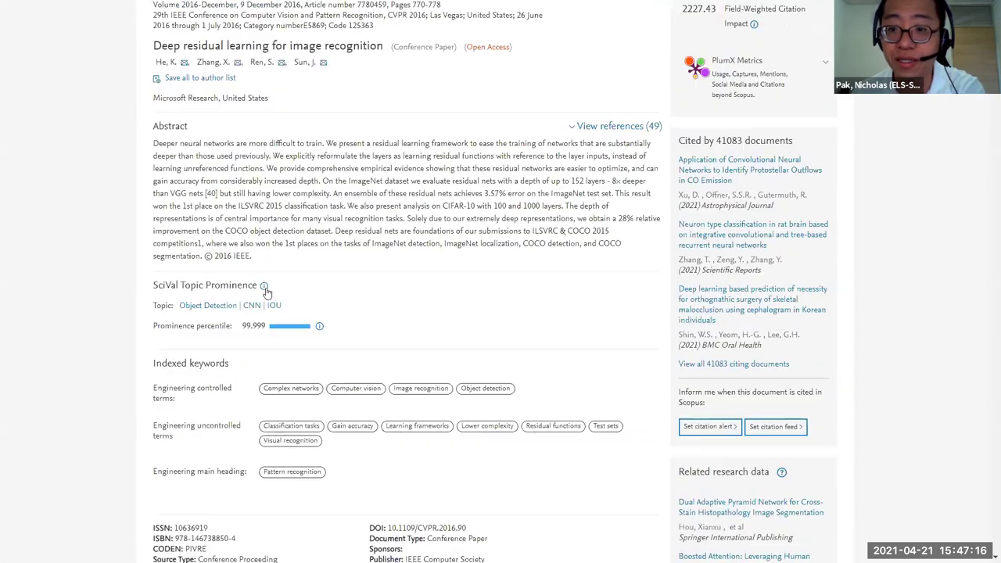
scroll(26, 43, up, 3)
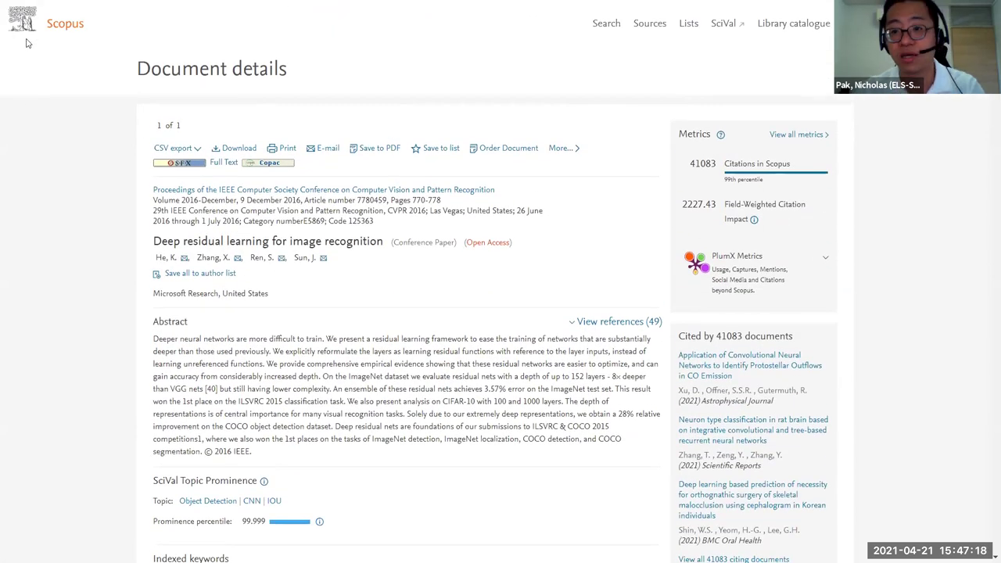
Go back to the author profile, show its topics, and check the author documents and citation impact of Object Detection; CNN; IOU.
key(alt+Left)
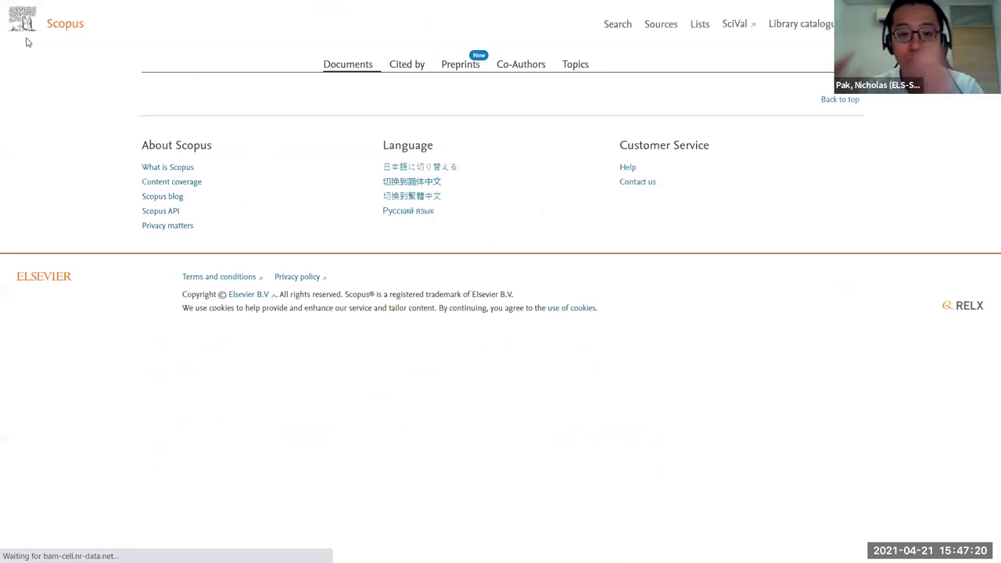
scroll(657, 344, down, 2)
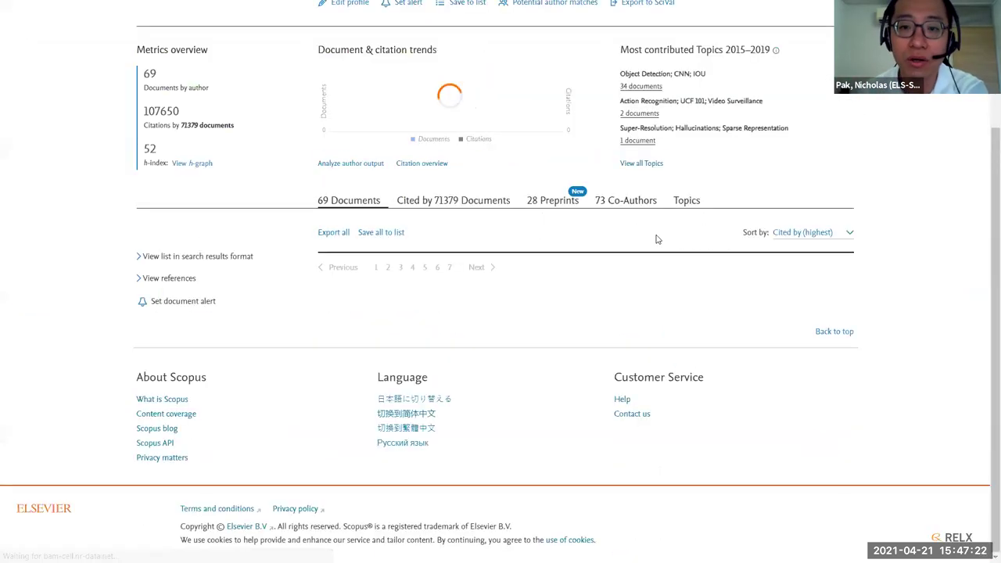
click(679, 205)
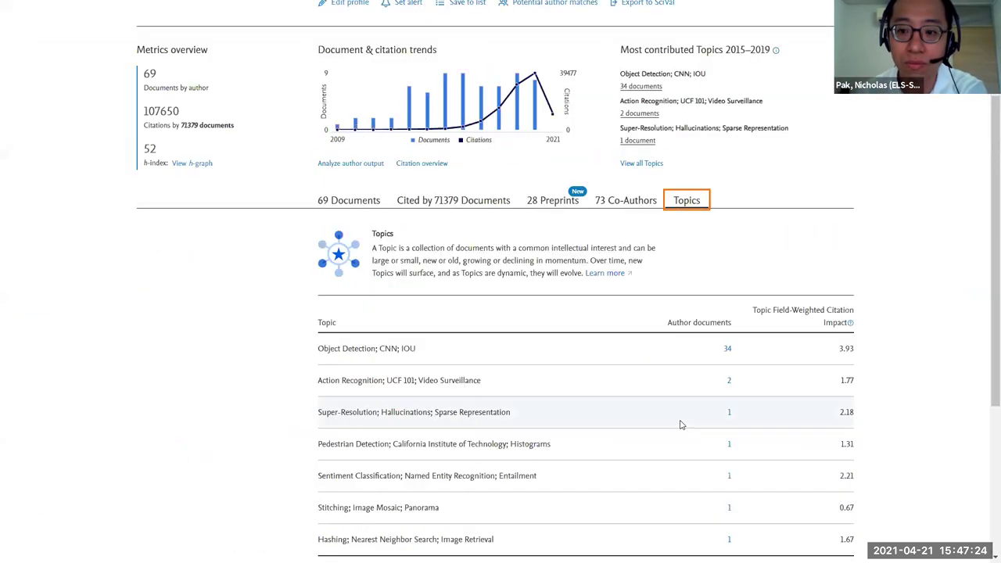
scroll(620, 389, down, 2)
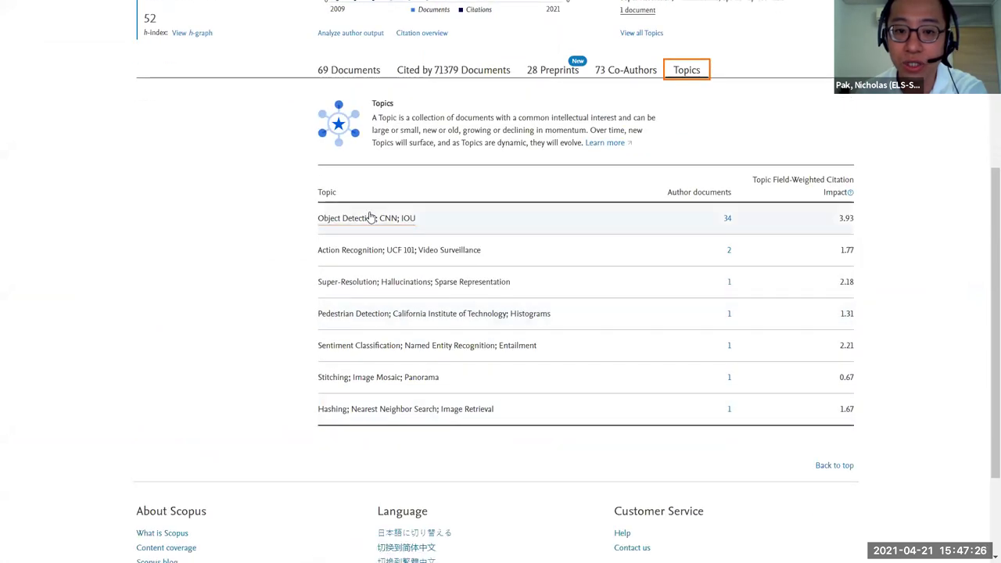
double_click(852, 222)
click(904, 261)
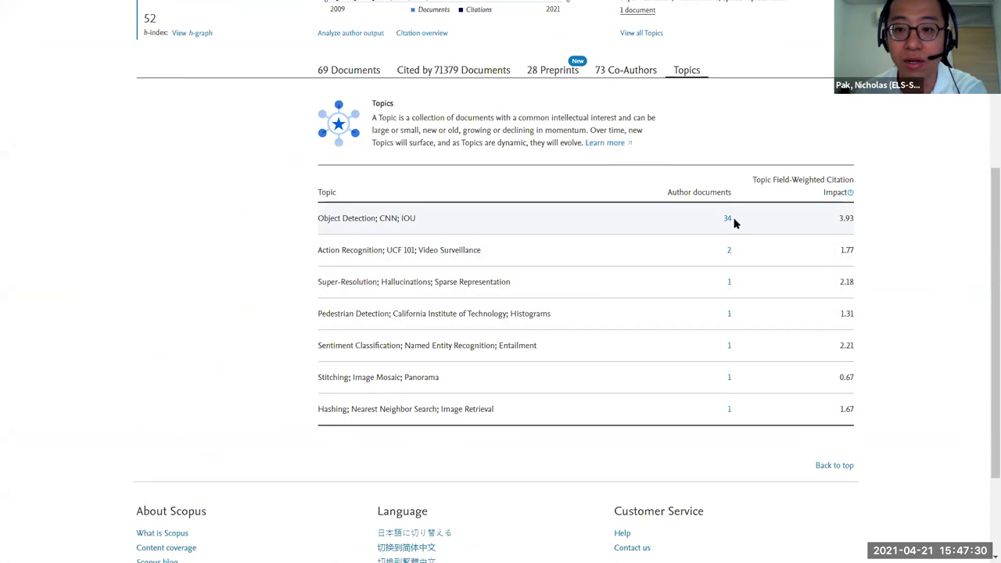
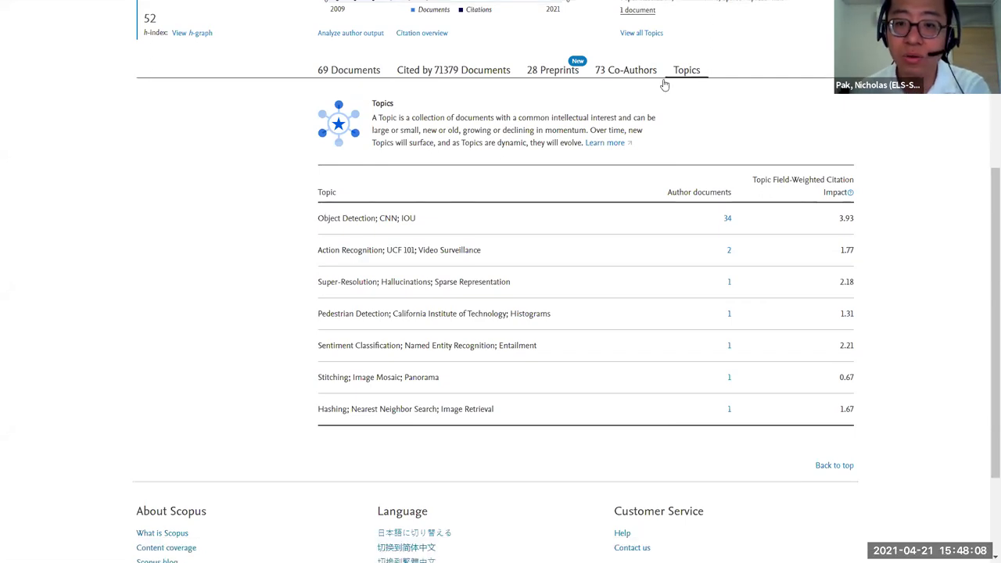
Open the topic overview for Object Detection; CNN; IOU and view its representative documents.
click(343, 219)
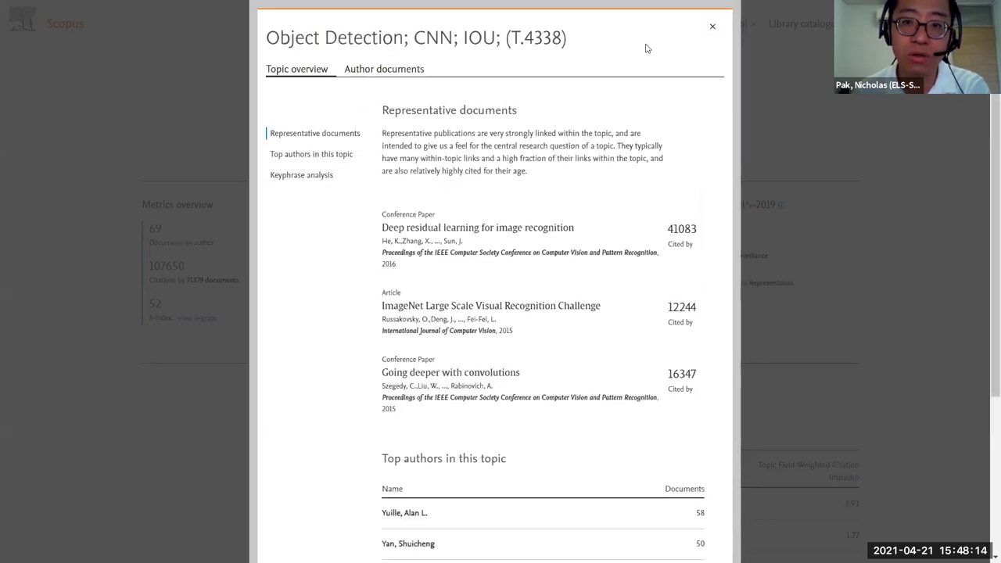
click(712, 27)
scroll(438, 440, down, 1)
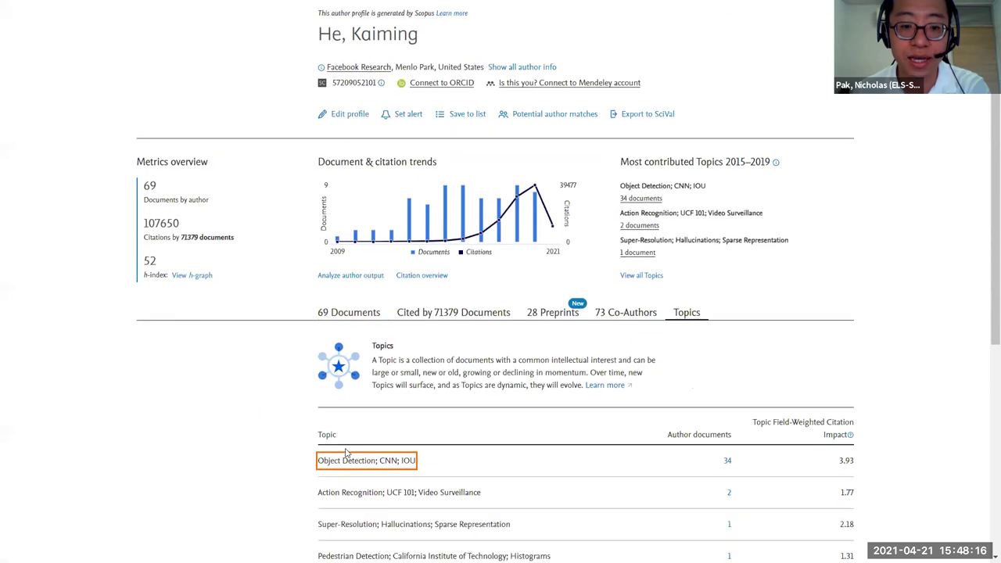
click(363, 443)
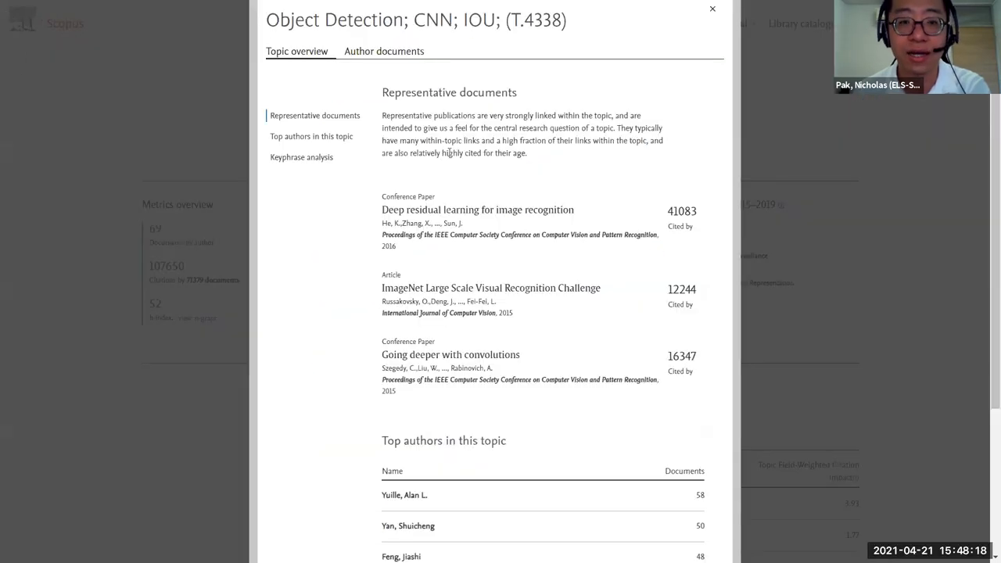
scroll(329, 227, up, 1)
Compare the representative documents with the top authors in the topic overview, and select the first listed top author.
click(307, 163)
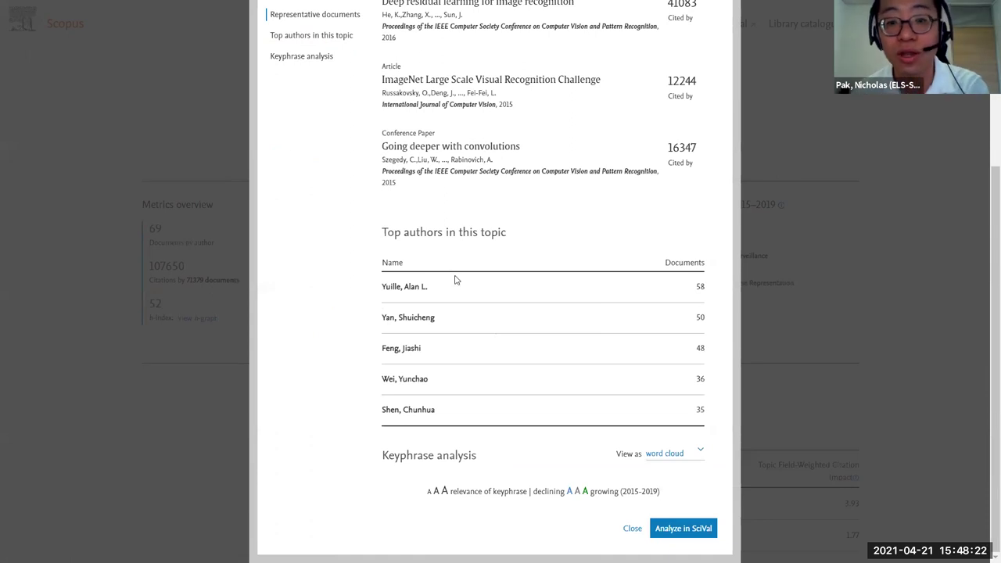
scroll(456, 279, up, 3)
scroll(457, 344, down, 2)
scroll(458, 332, up, 2)
scroll(604, 219, up, 3)
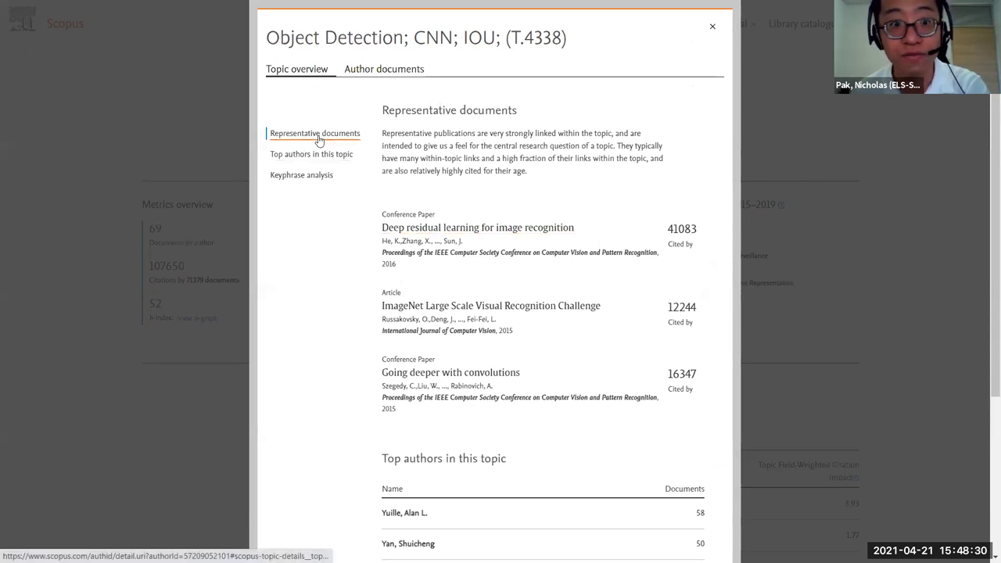
click(320, 162)
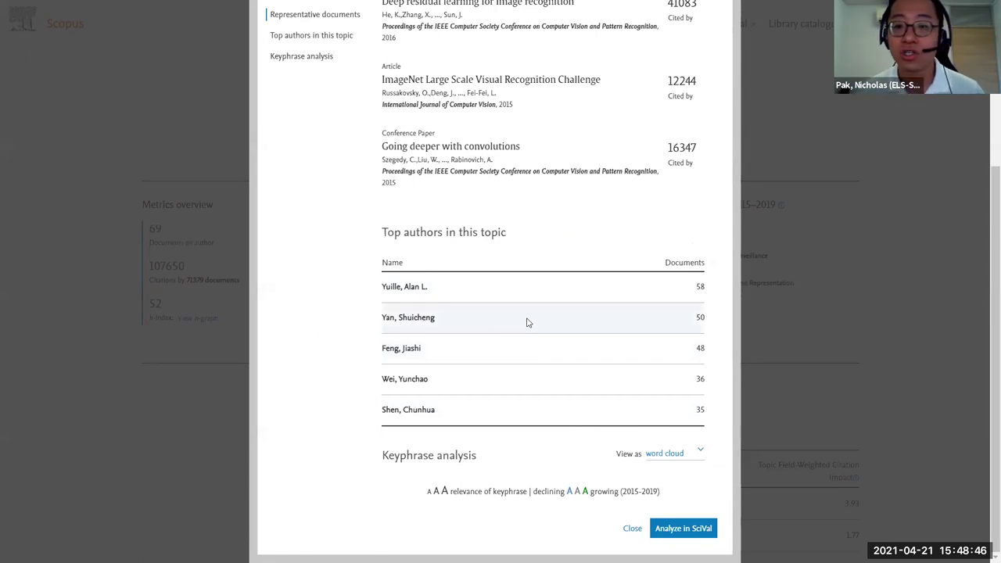
click(416, 290)
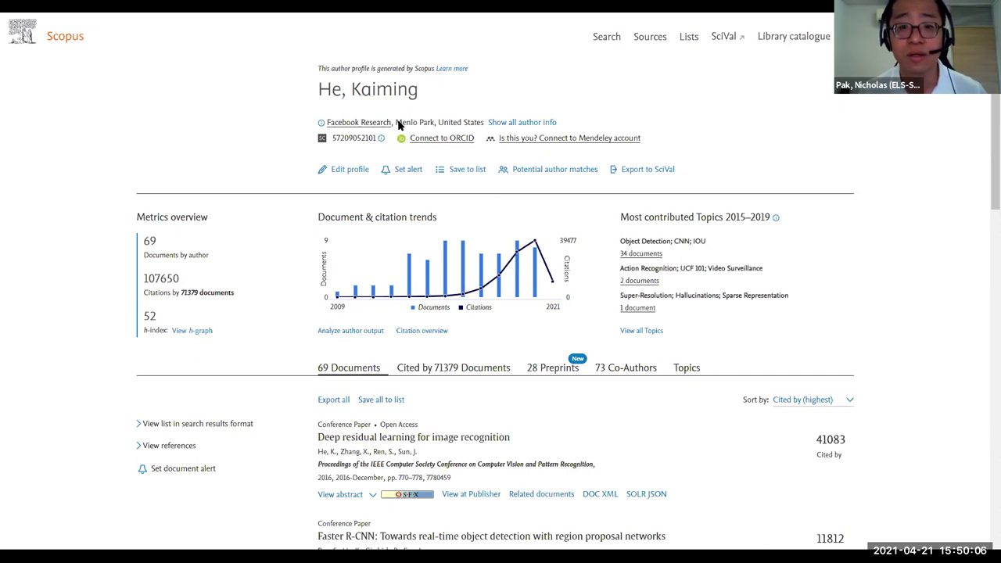
Start a new author search and search for the attendee-requested author by last name and first name.
click(599, 38)
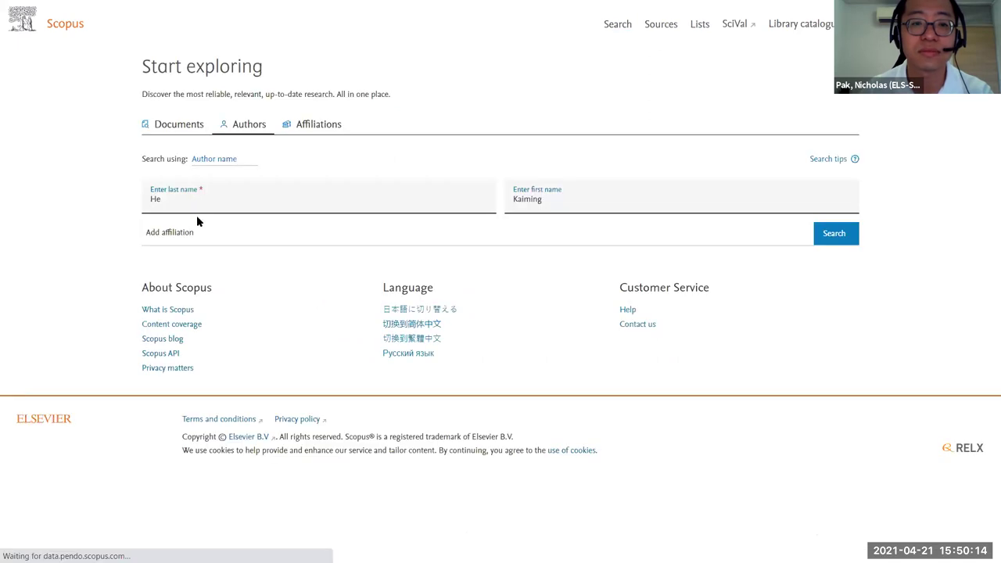
double_click(212, 205)
text(janata)
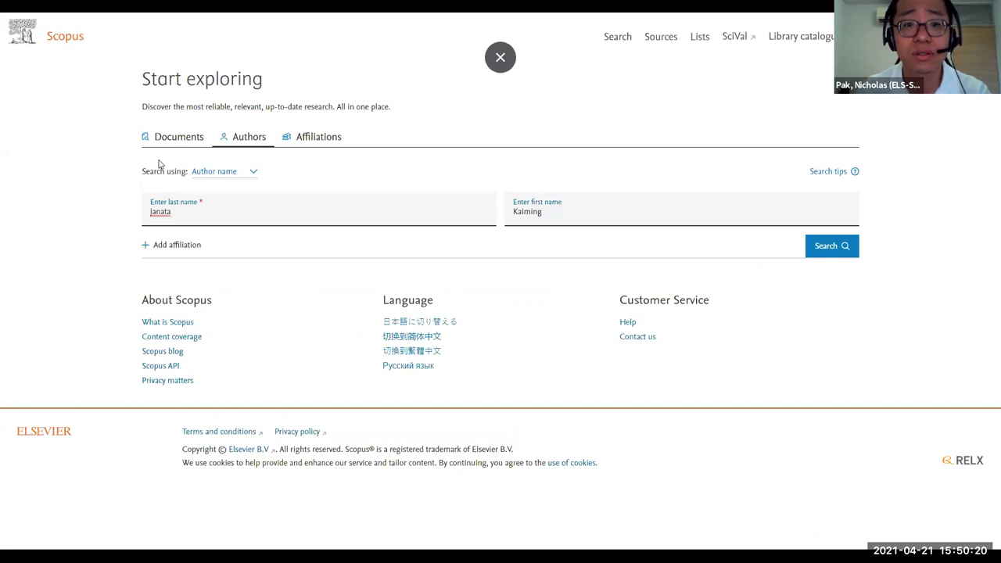
text(n)
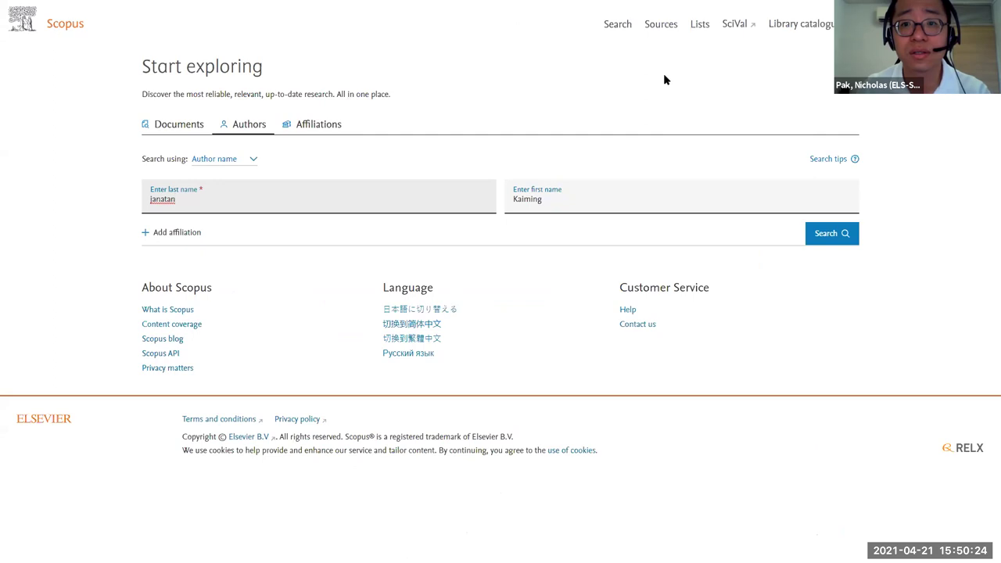
key(ctrl+a)
key(ctrl+x)
text(aman)
key(Tab)
key(ctrl+v)
key(Return)
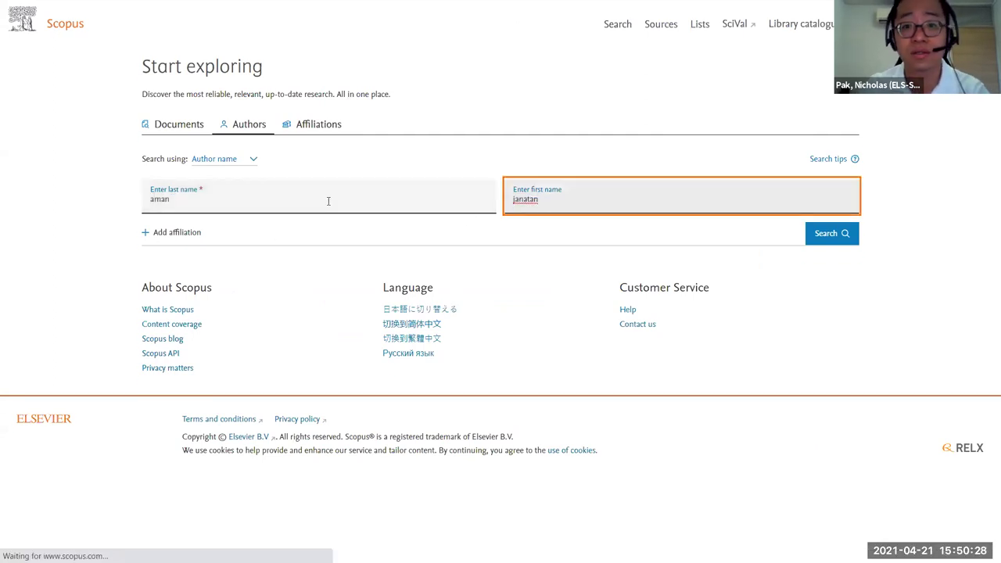
Return to the author search form, swap the last and first names, run the search again, and go back to the form.
key(alt+Left)
click(195, 188)
key(ctrl+a)
key(ctrl+v)
key(Tab)
text(aman)
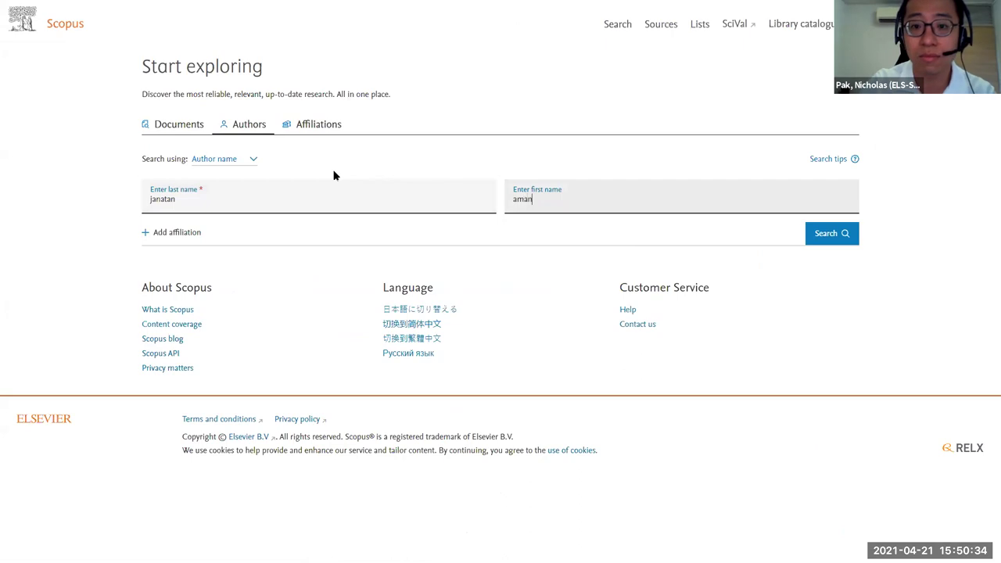
key(Return)
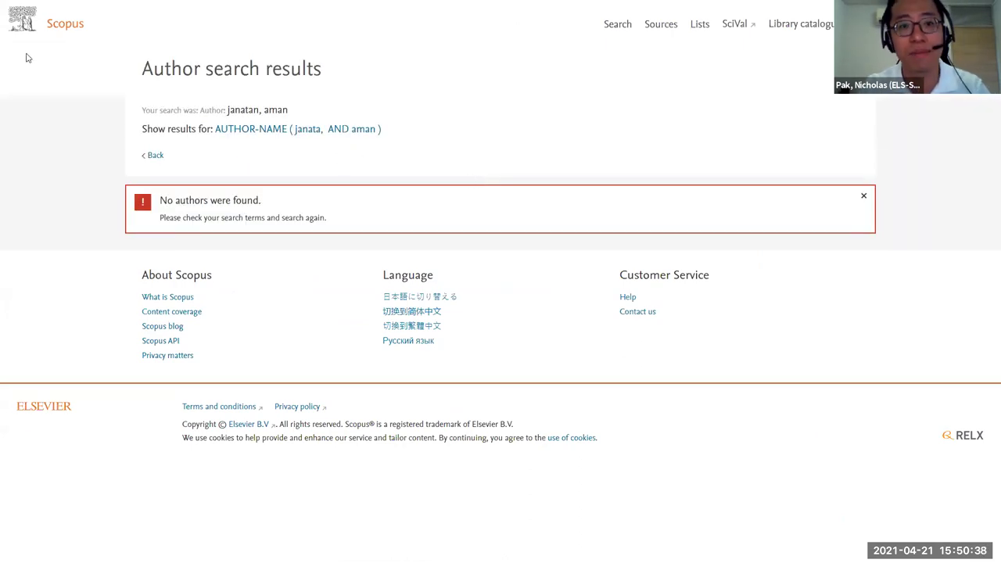
key(alt+Left)
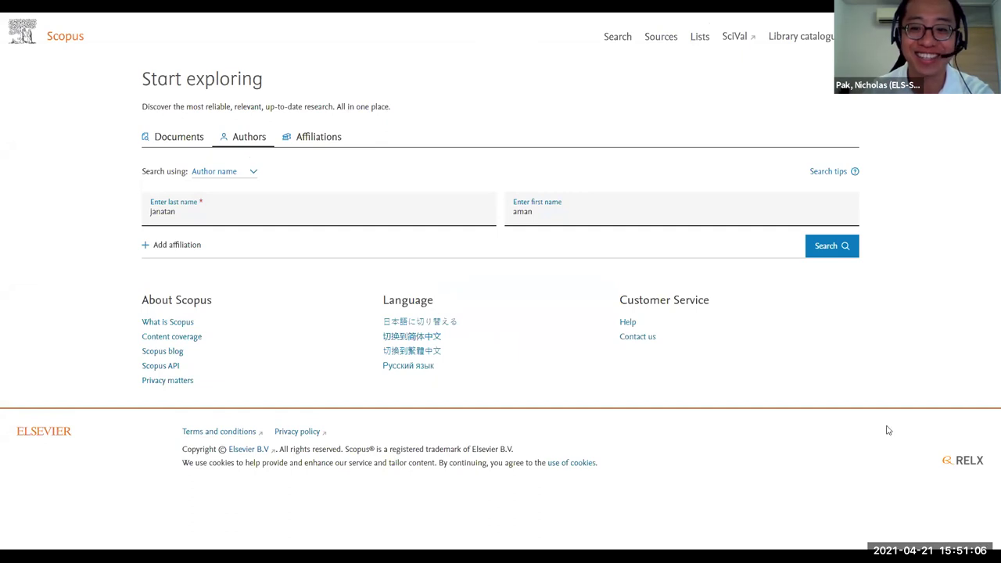
key(alt+Tab)
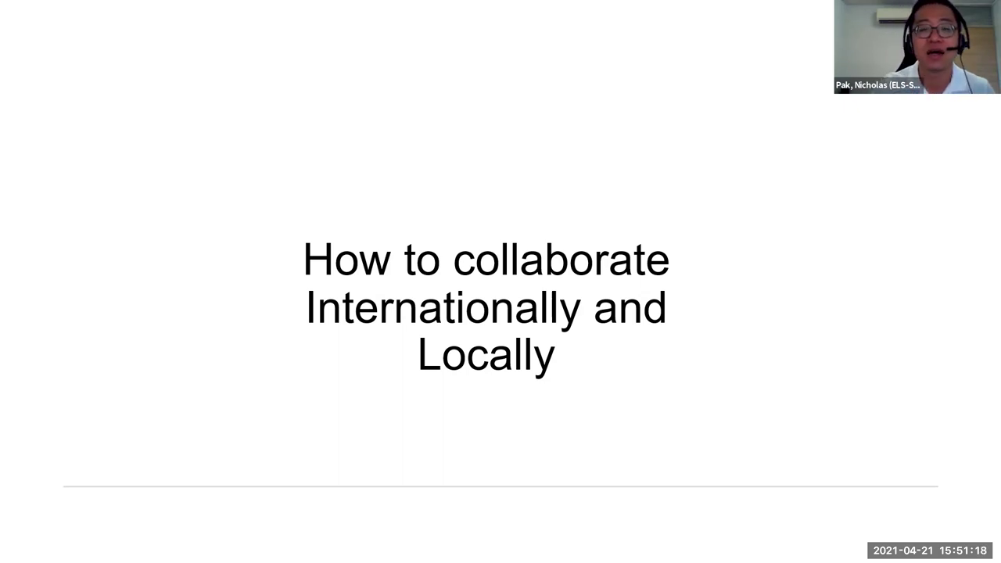
key(Right)
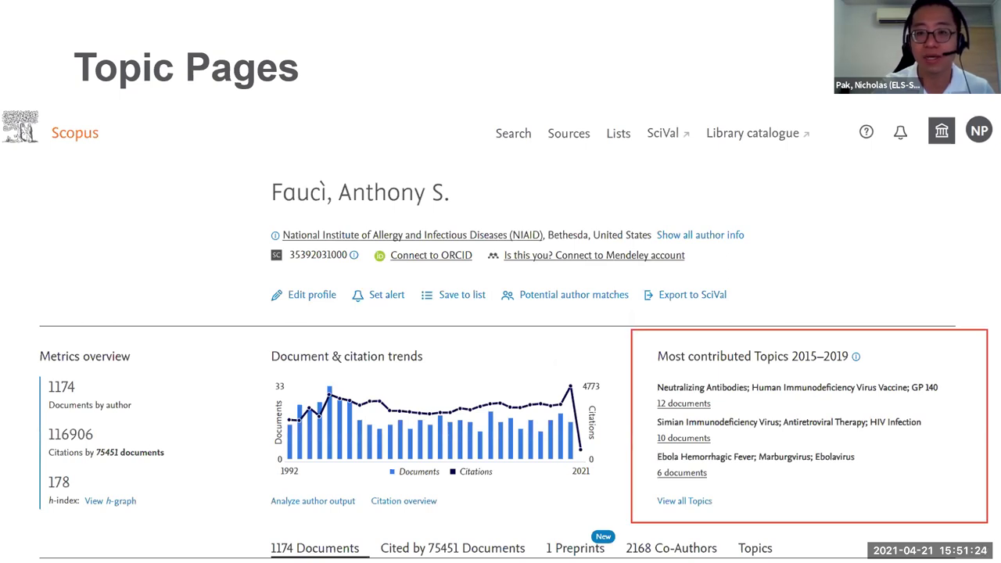
key(Right)
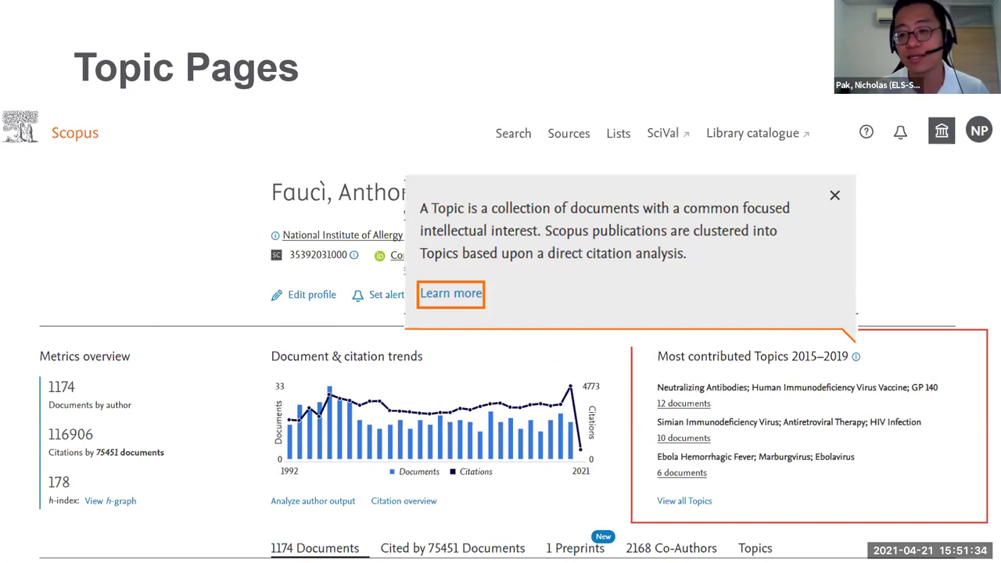
click(496, 519)
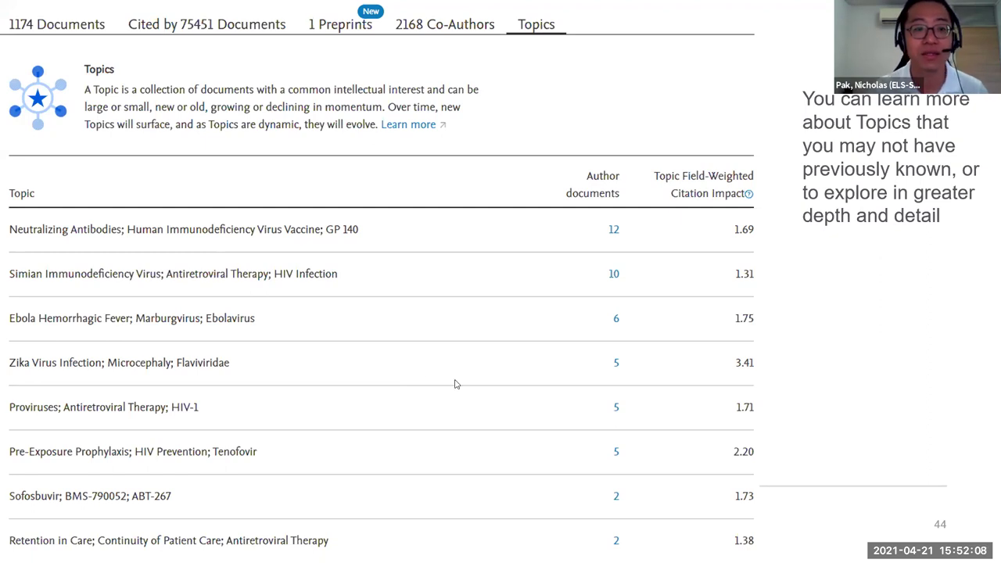
key(Right)
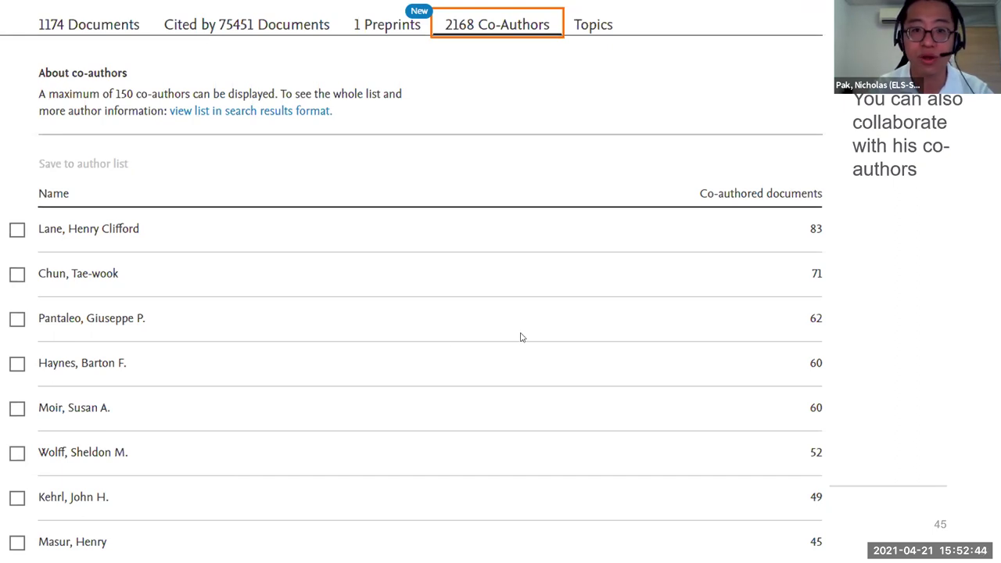
key(Right)
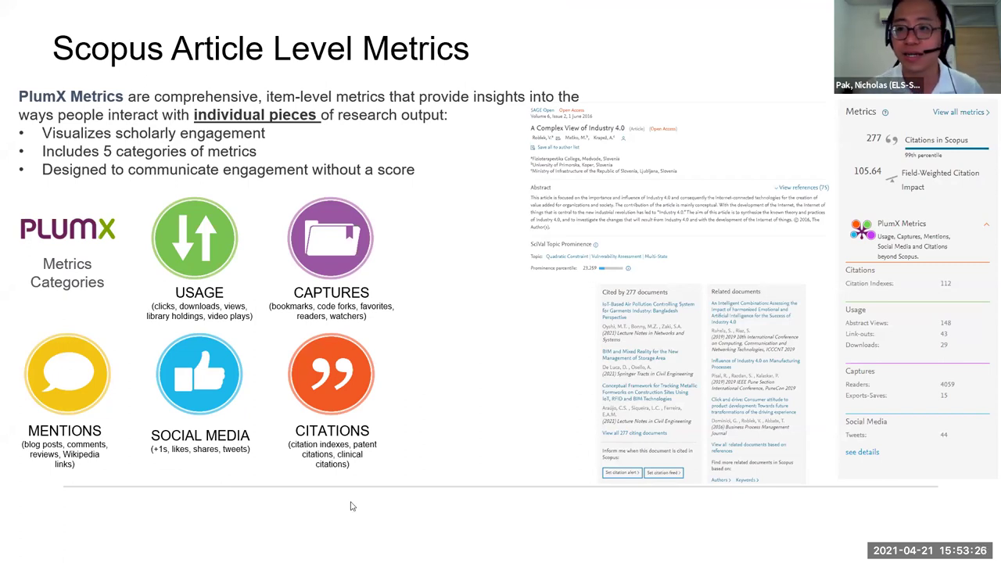
click(596, 324)
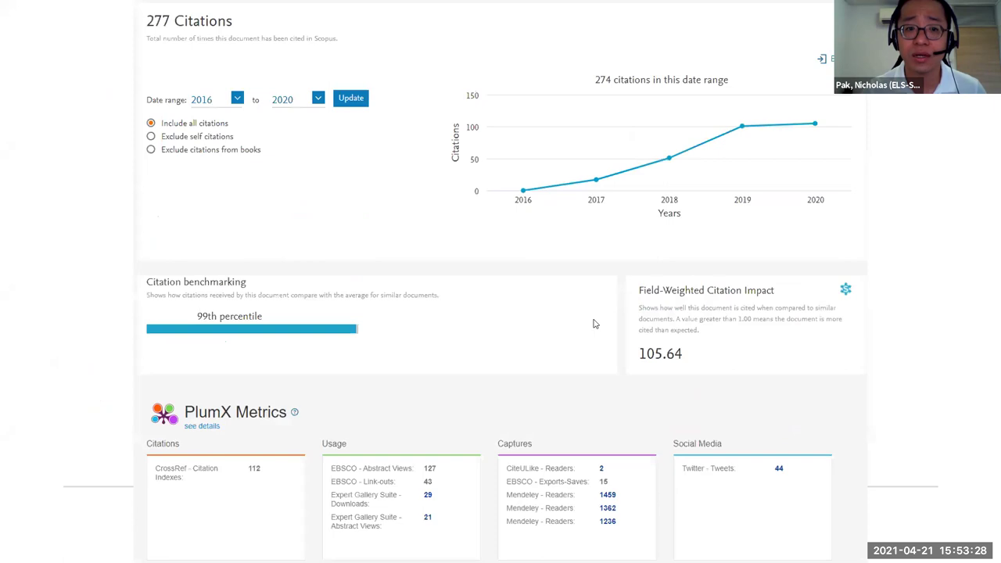
click(594, 323)
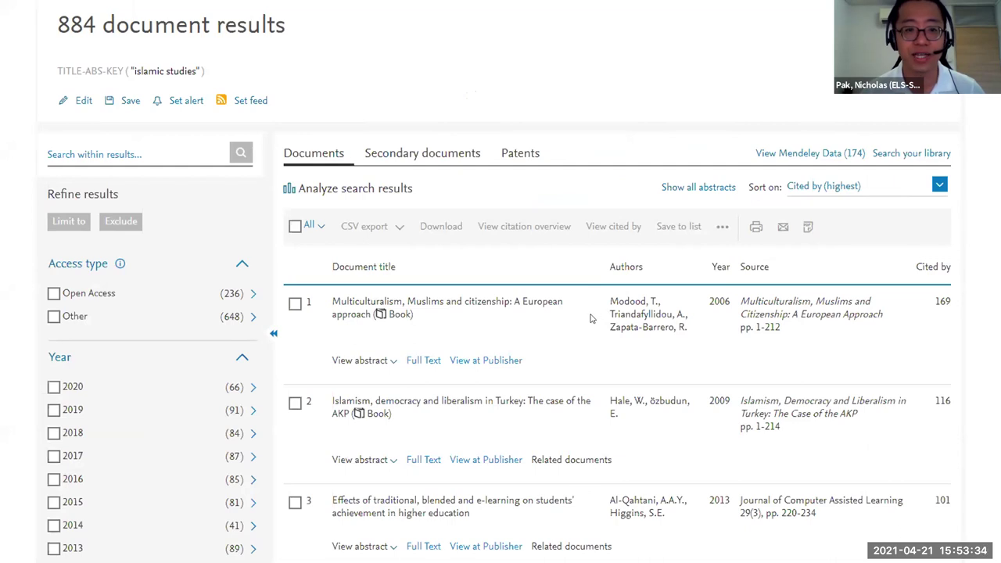
key(ctrl+Tab)
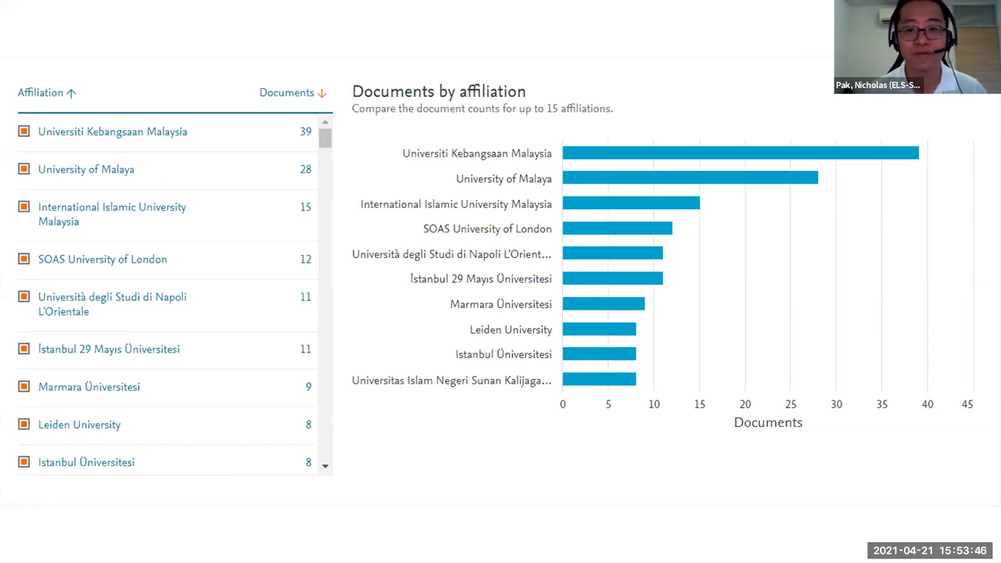
key(alt+Left)
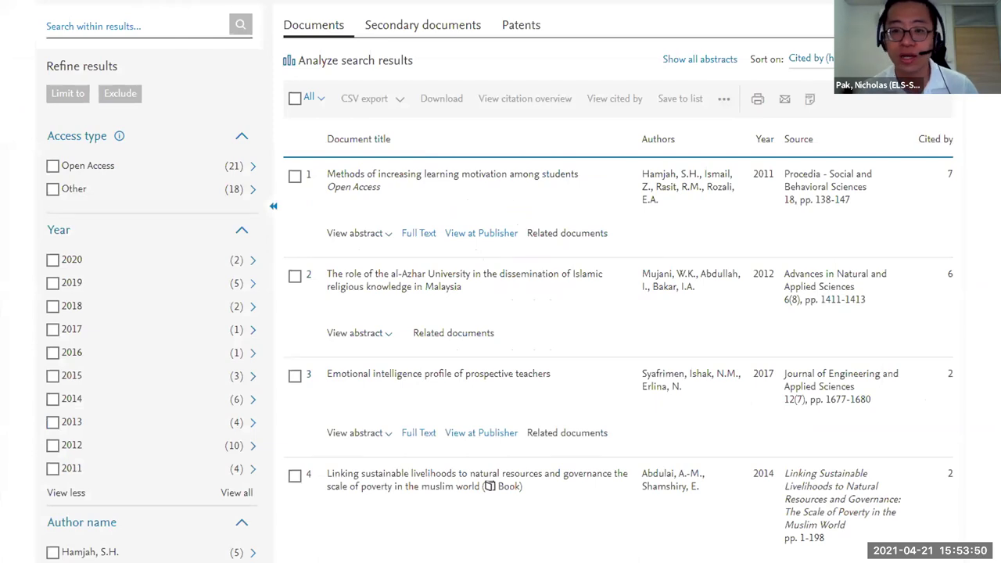
key(alt+Right)
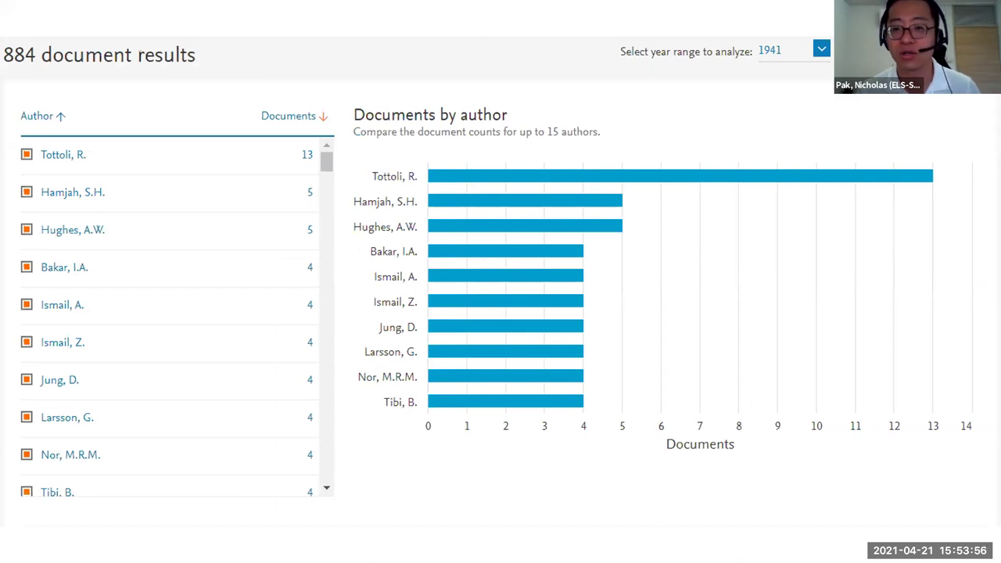
key(alt+Tab)
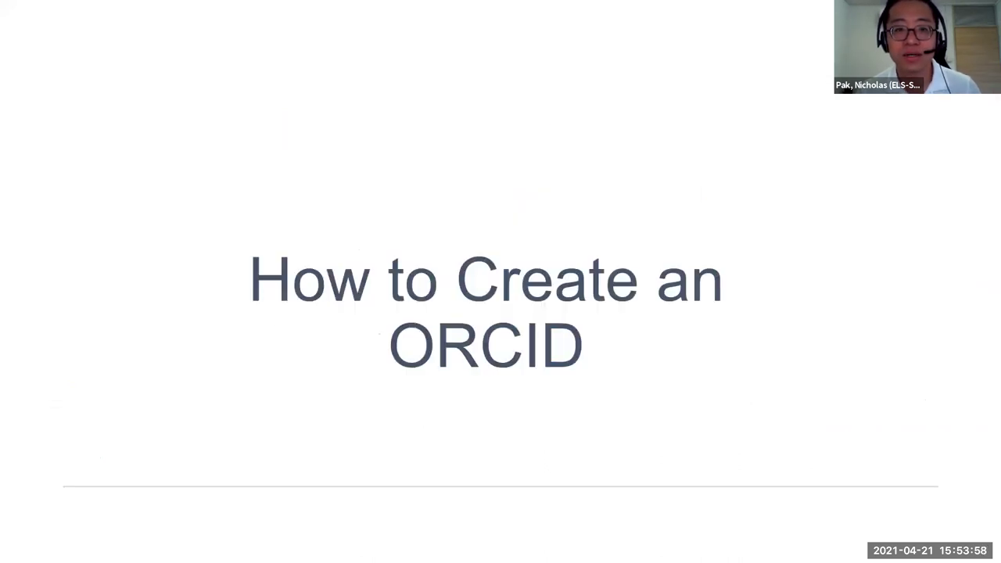